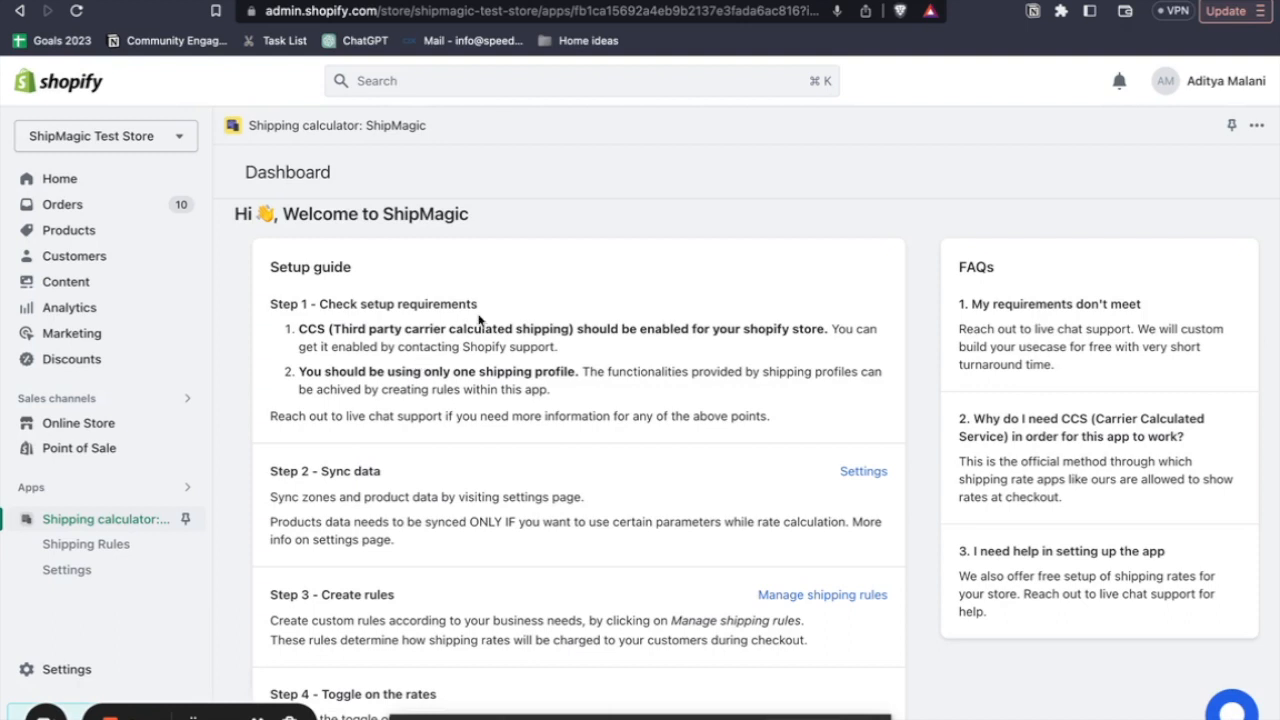
- Read the CCS and single shipping profile requirements under Step 1 of the ShipMagic setup guide
{"action": "left_click_drag", "start_coordinate": [481, 308], "coordinate": [266, 312]}
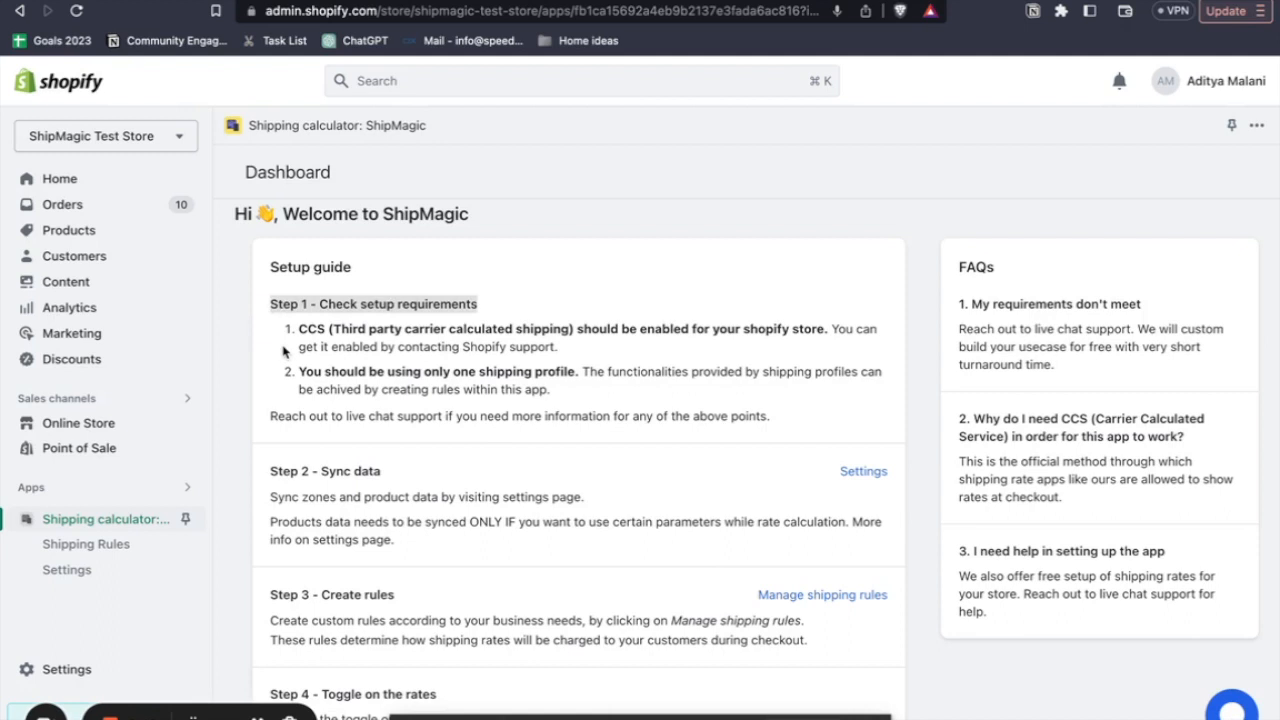
{"action": "left_click", "coordinate": [303, 331]}
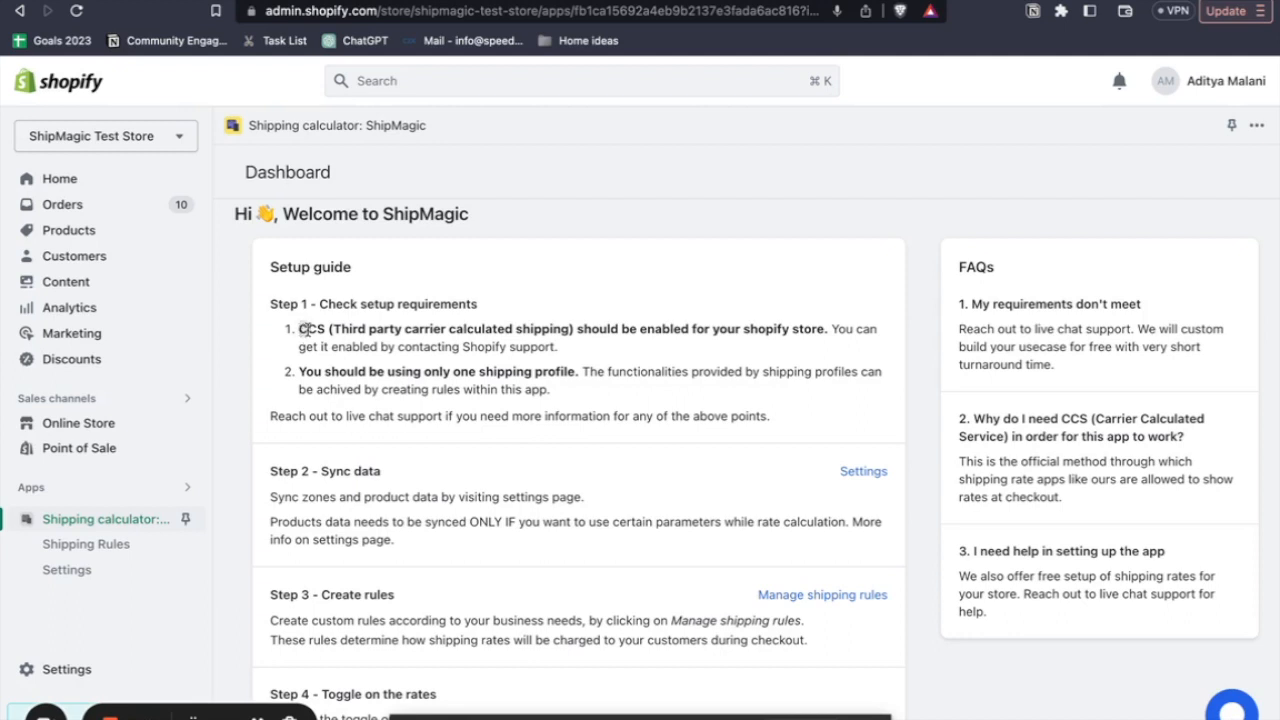
{"action": "left_click_drag", "start_coordinate": [783, 328], "coordinate": [298, 341]}
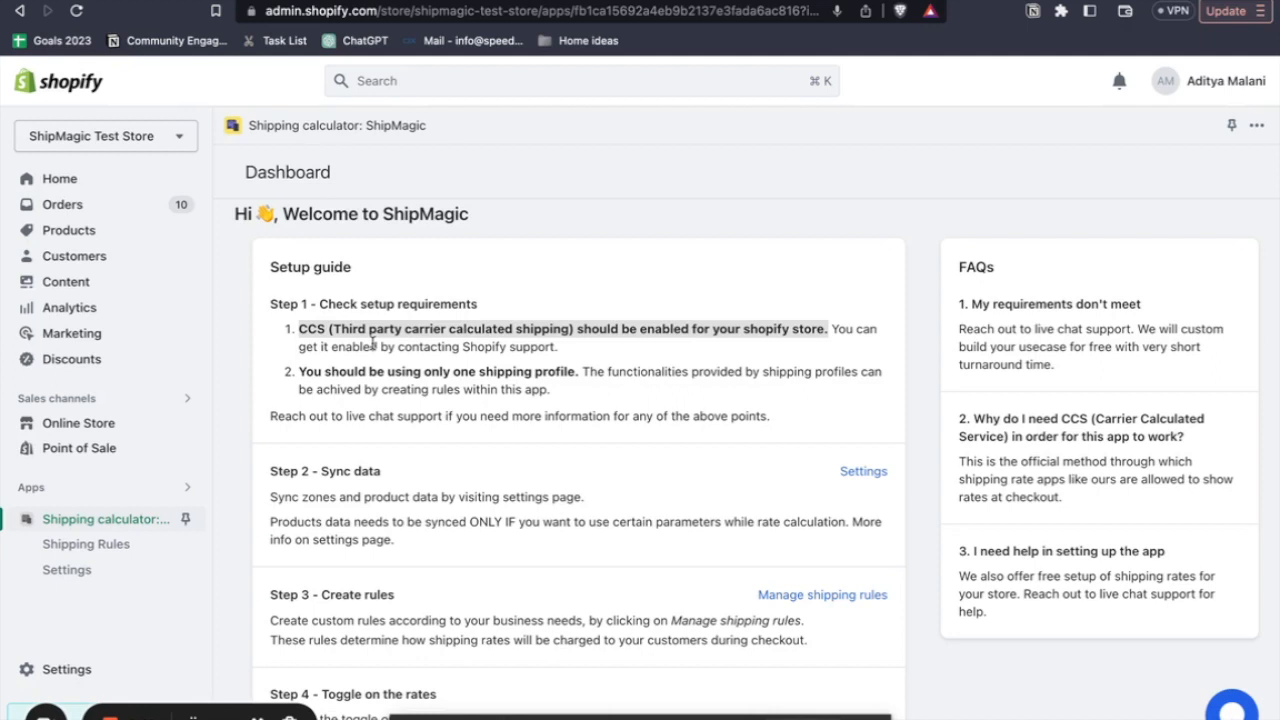
{"action": "left_click", "coordinate": [352, 376]}
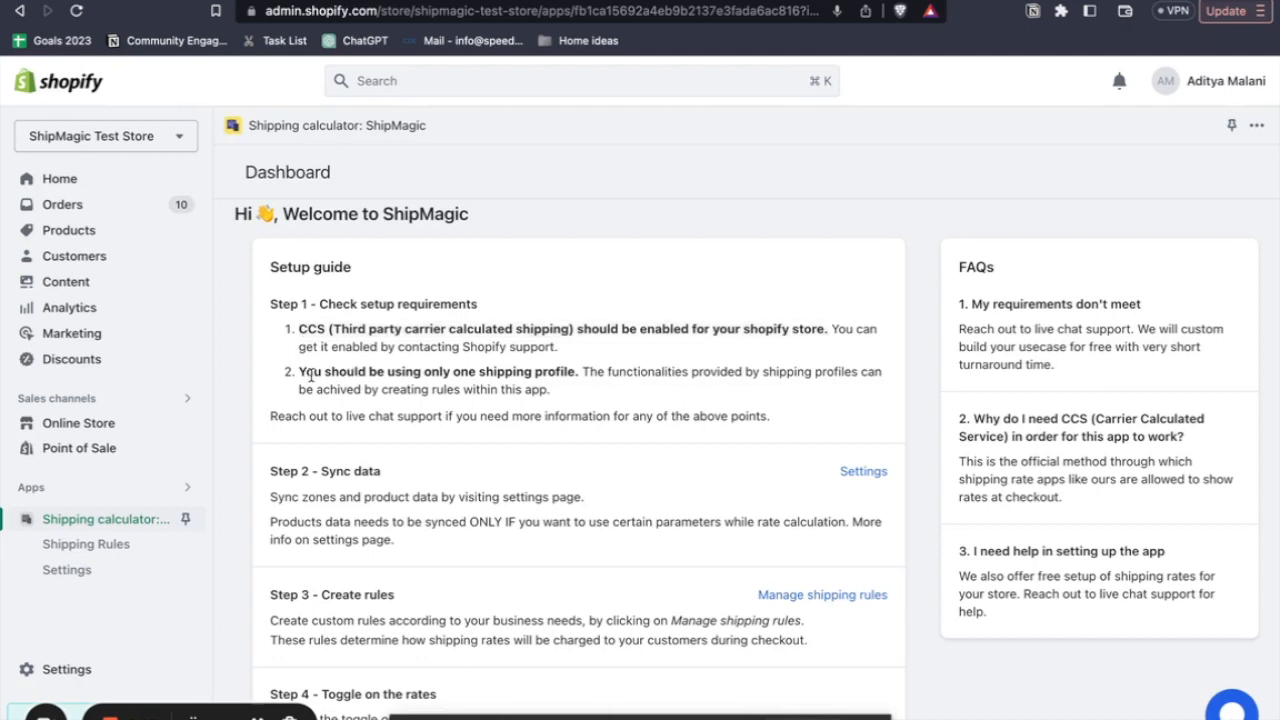
{"action": "left_click_drag", "start_coordinate": [297, 377], "coordinate": [580, 378]}
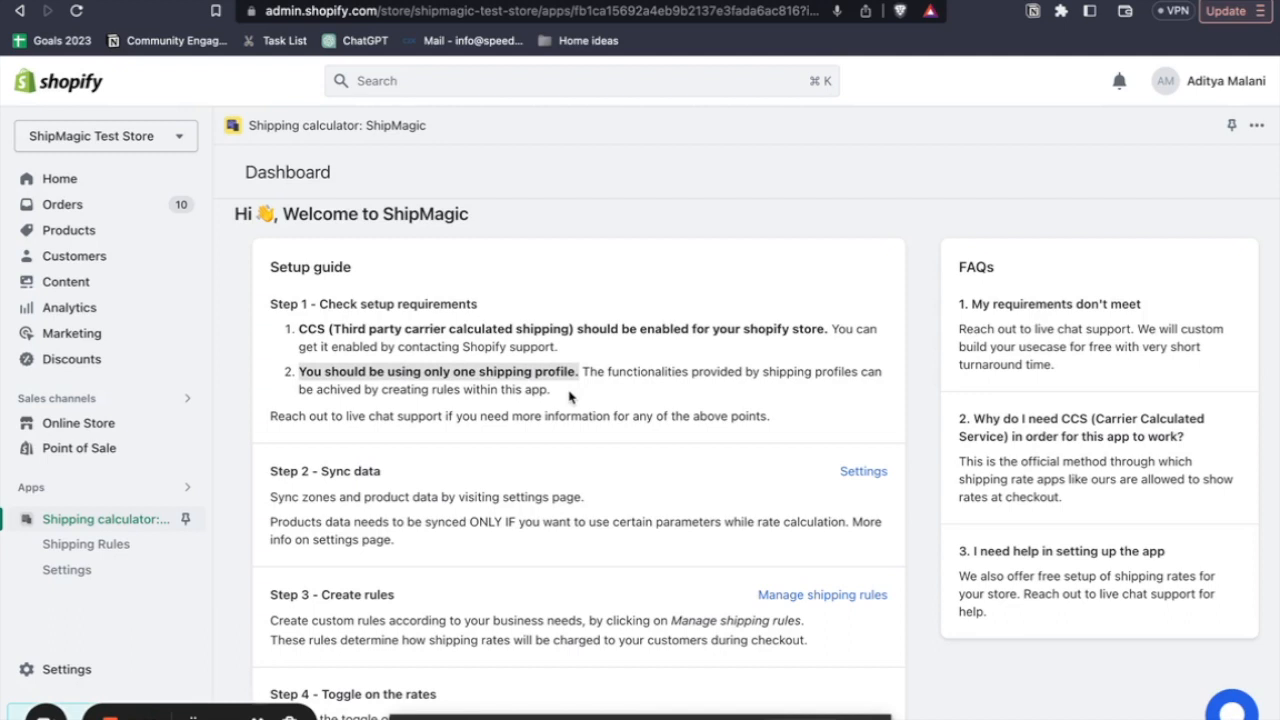
{"action": "left_click", "coordinate": [570, 397]}
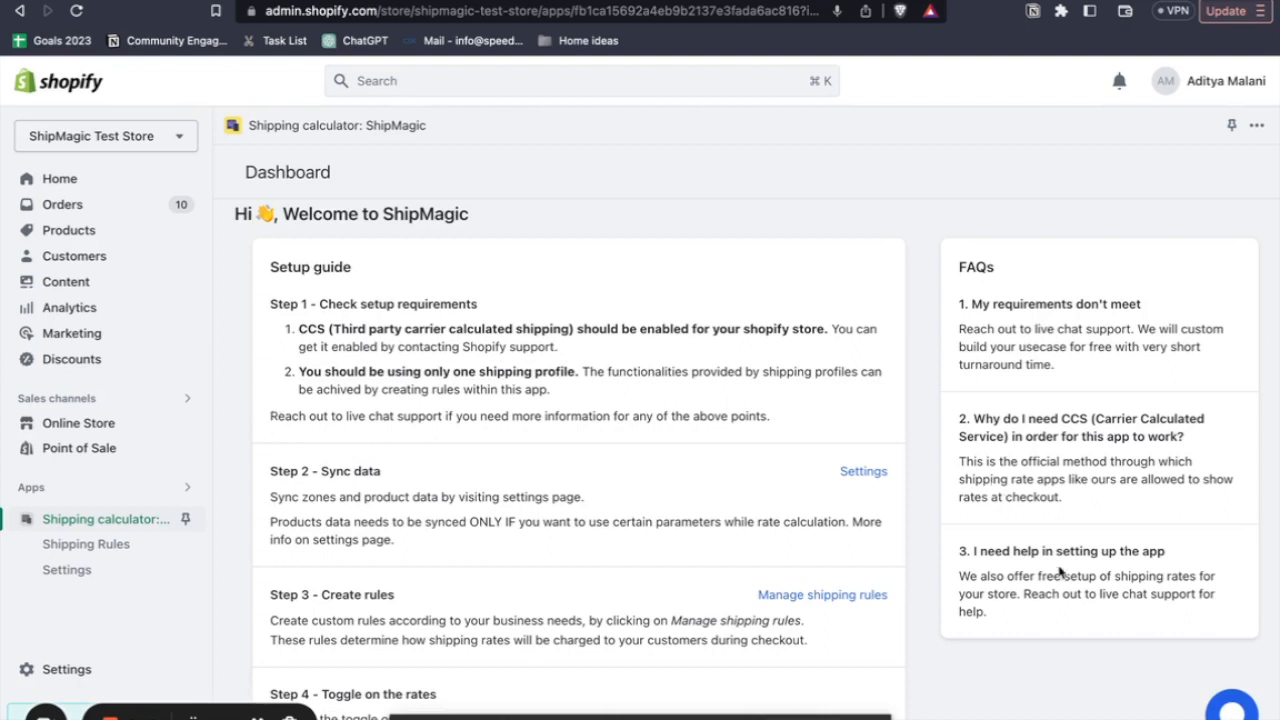
{"action": "left_click", "coordinate": [1232, 705]}
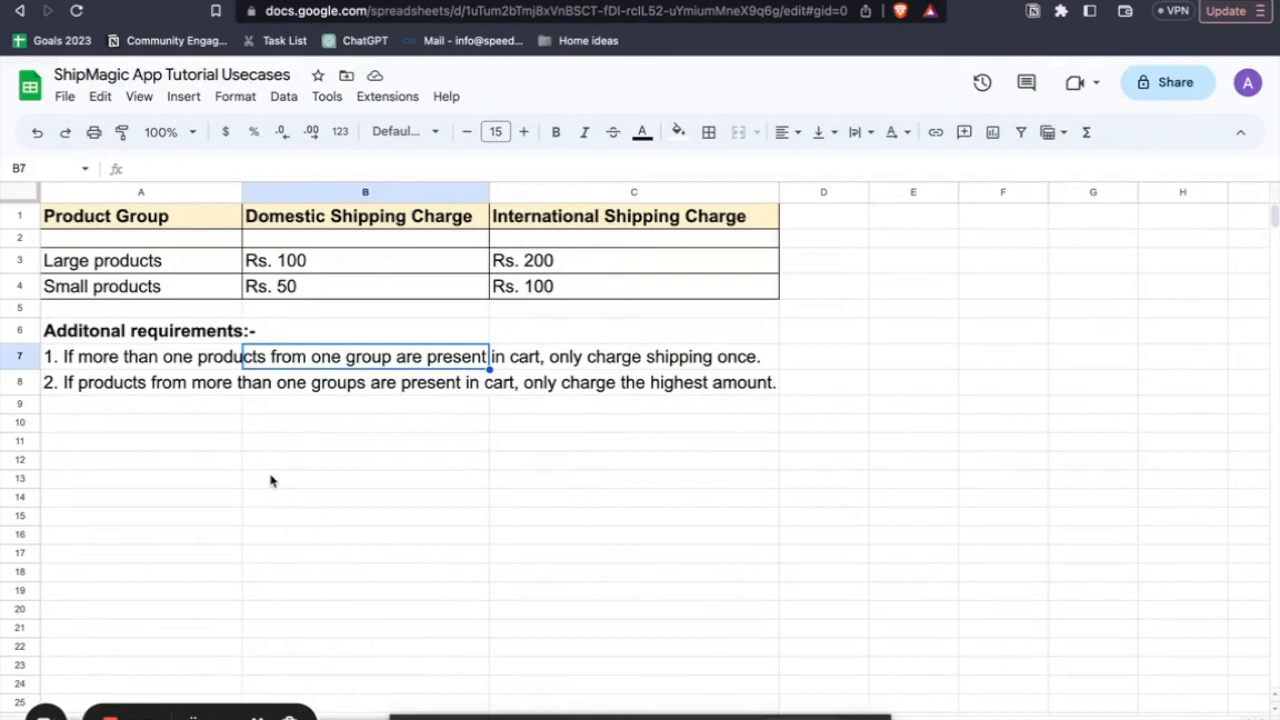
- In the Google Sheets use-case table, review the domestic and international shipping charges for large and small products
{"action": "left_click", "coordinate": [157, 265]}
{"action": "left_click", "coordinate": [140, 292]}
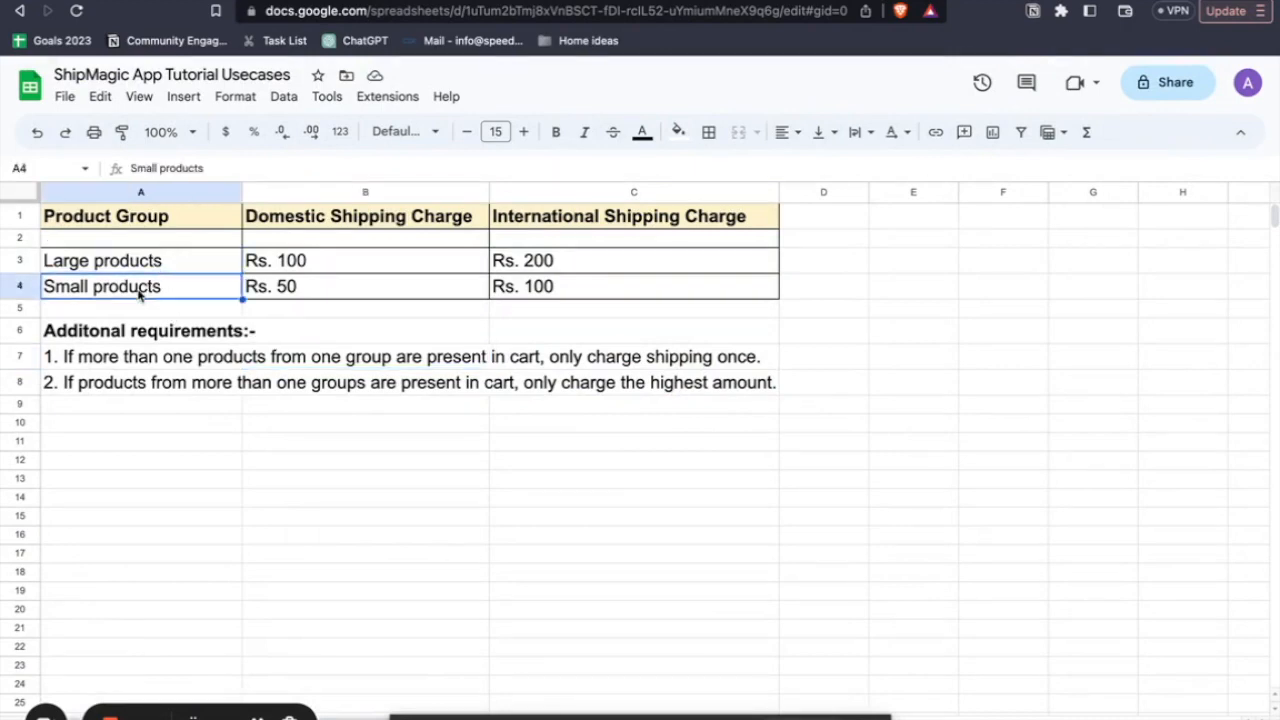
{"action": "left_click", "coordinate": [350, 226]}
{"action": "left_click", "coordinate": [537, 226]}
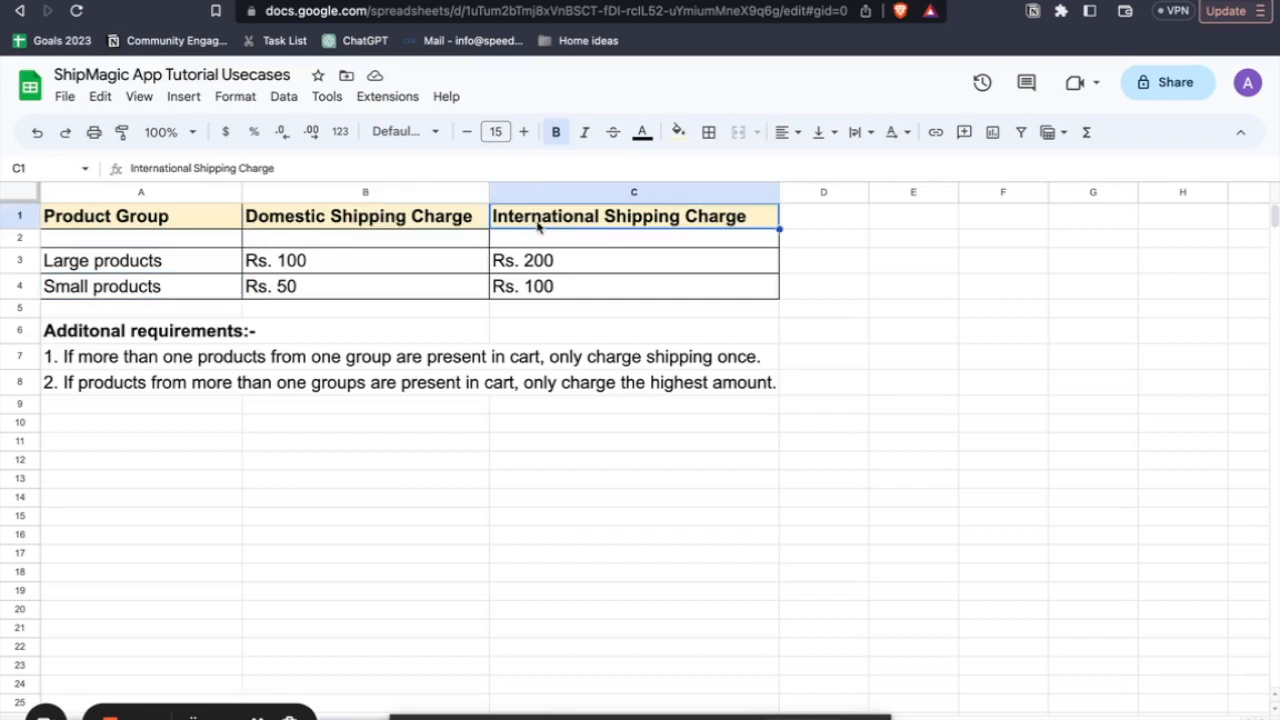
{"action": "left_click", "coordinate": [206, 265]}
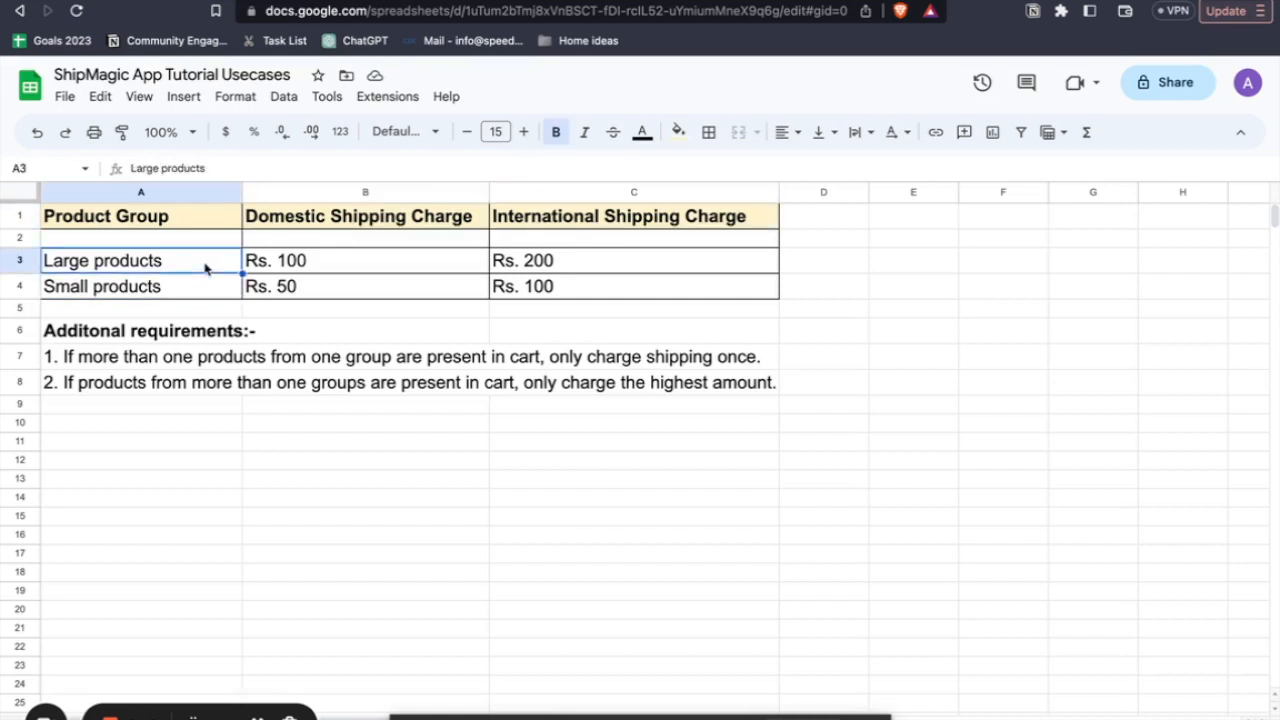
{"action": "left_click", "coordinate": [333, 270]}
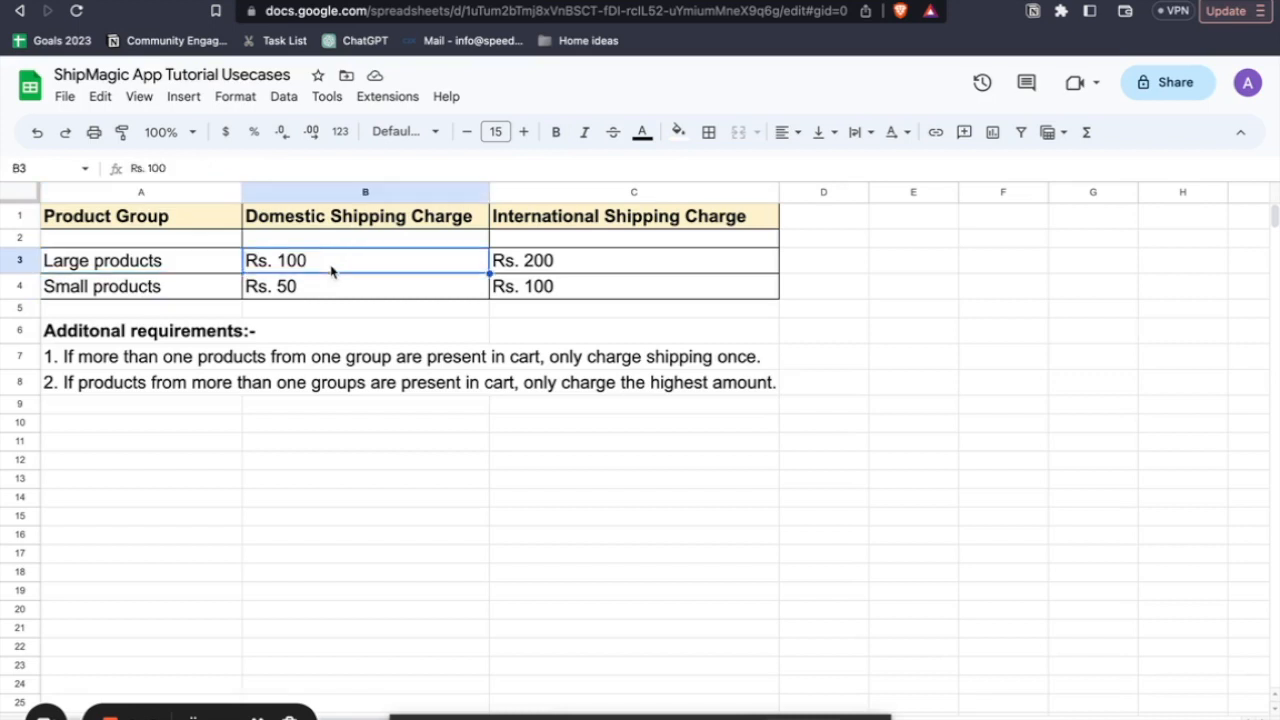
{"action": "left_click", "coordinate": [341, 226]}
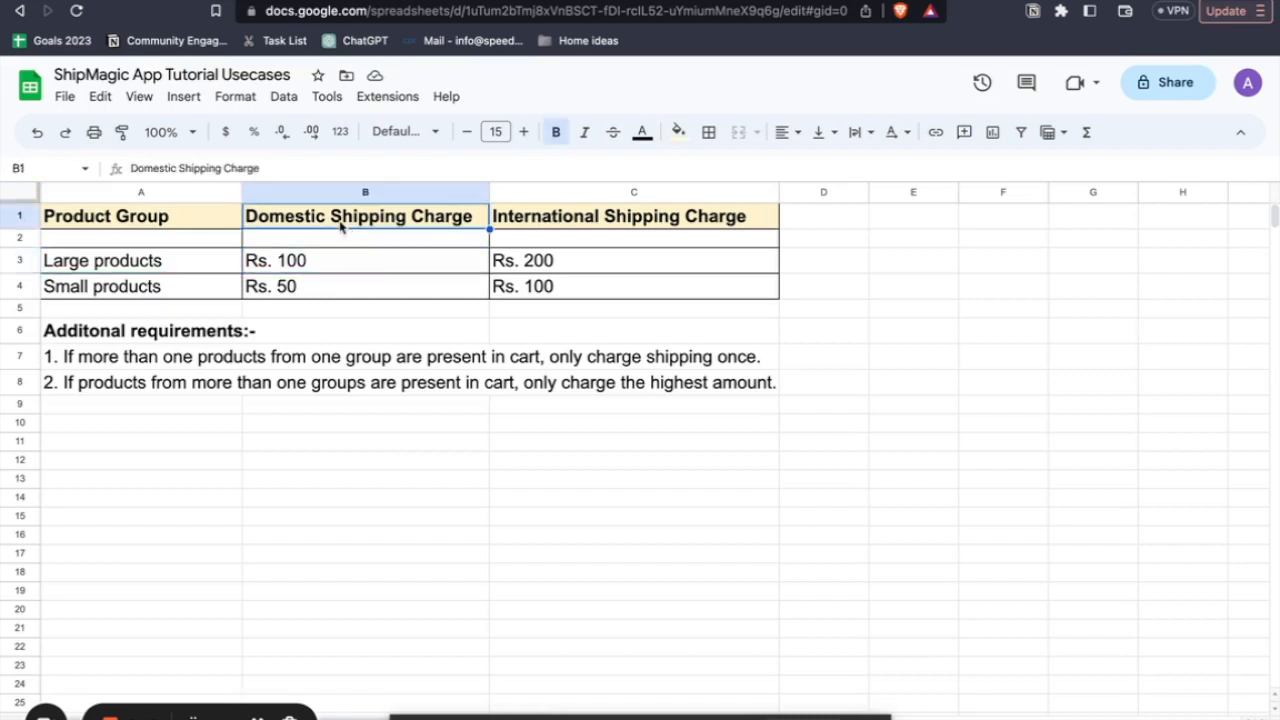
{"action": "left_click", "coordinate": [547, 269]}
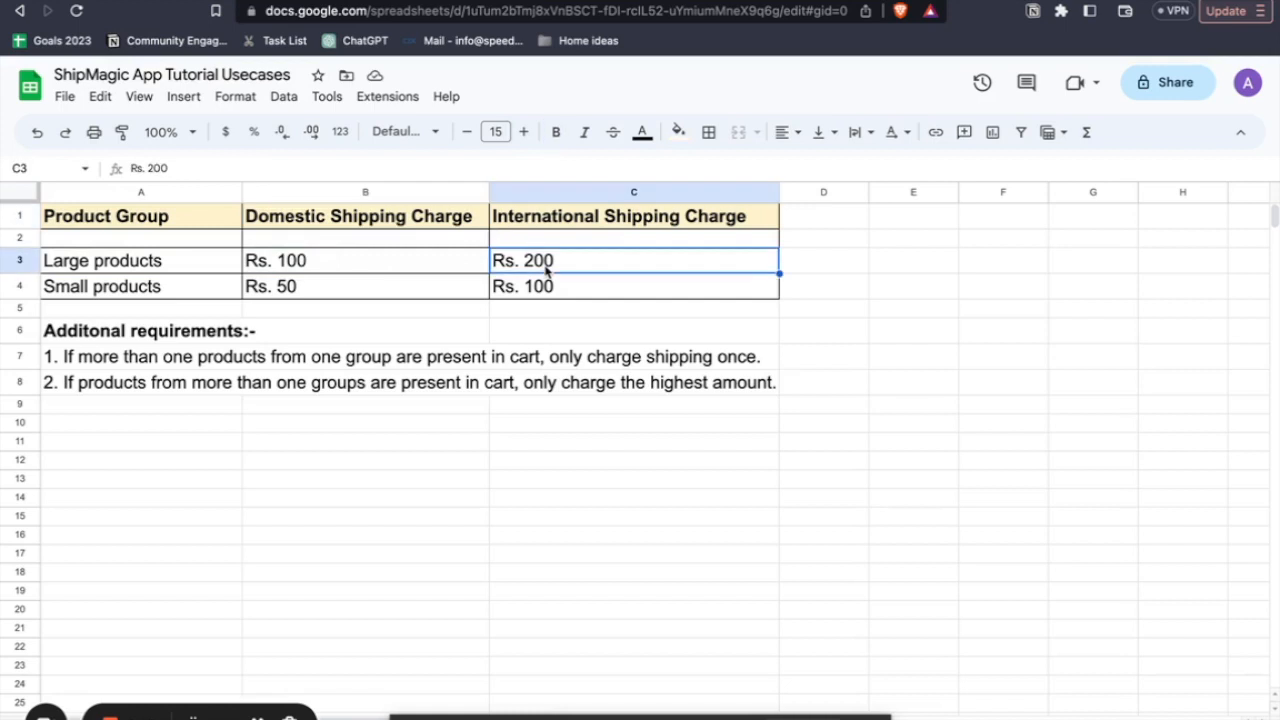
{"action": "left_click", "coordinate": [577, 226]}
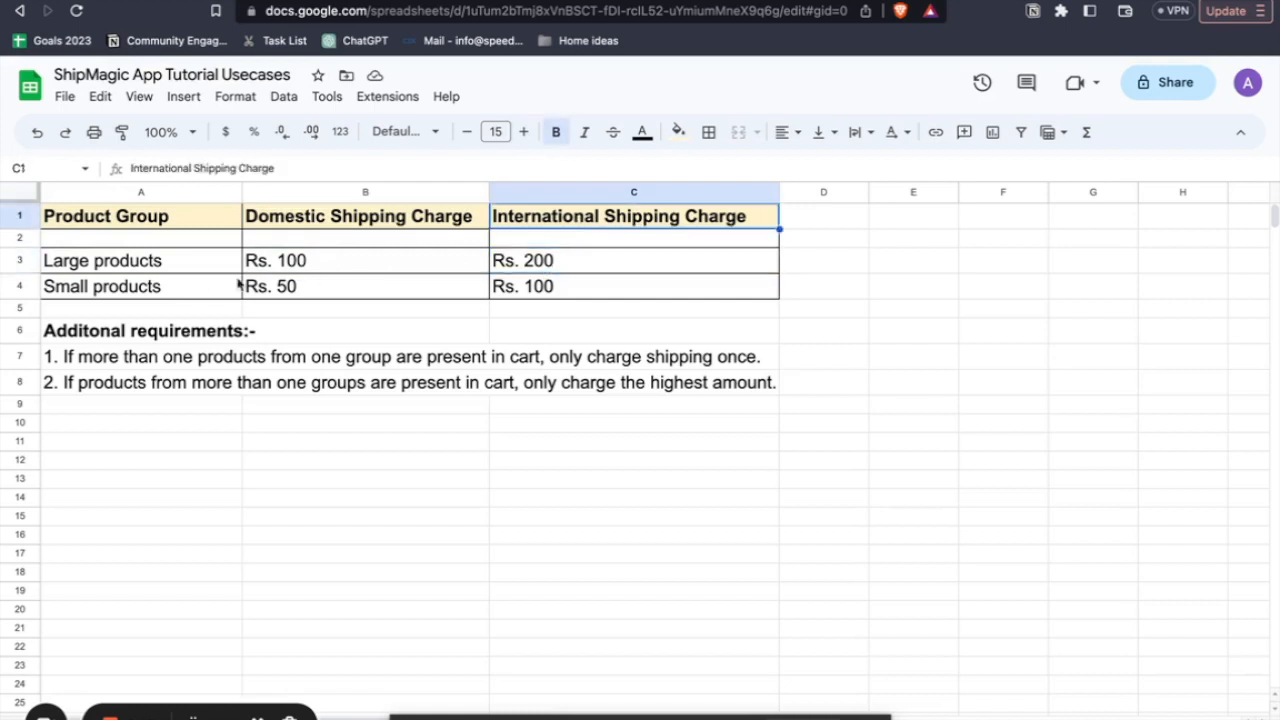
{"action": "left_click", "coordinate": [152, 292]}
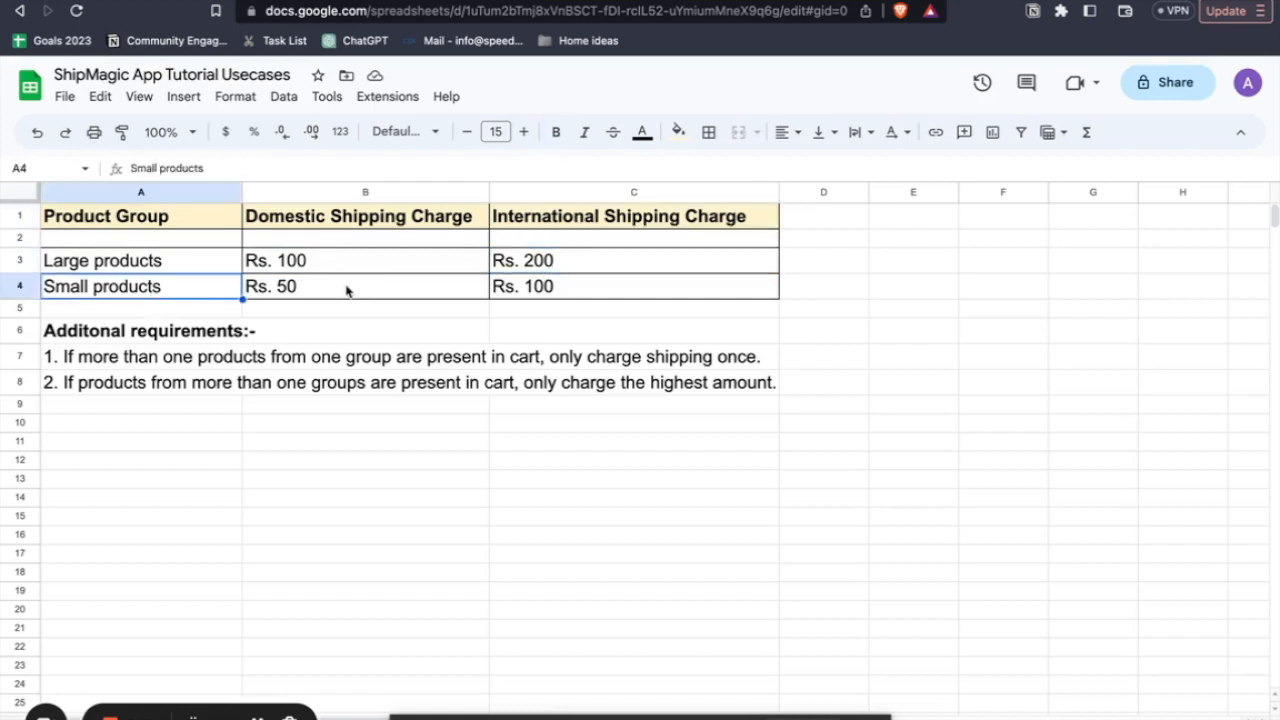
{"action": "left_click", "coordinate": [346, 289]}
{"action": "left_click", "coordinate": [553, 288]}
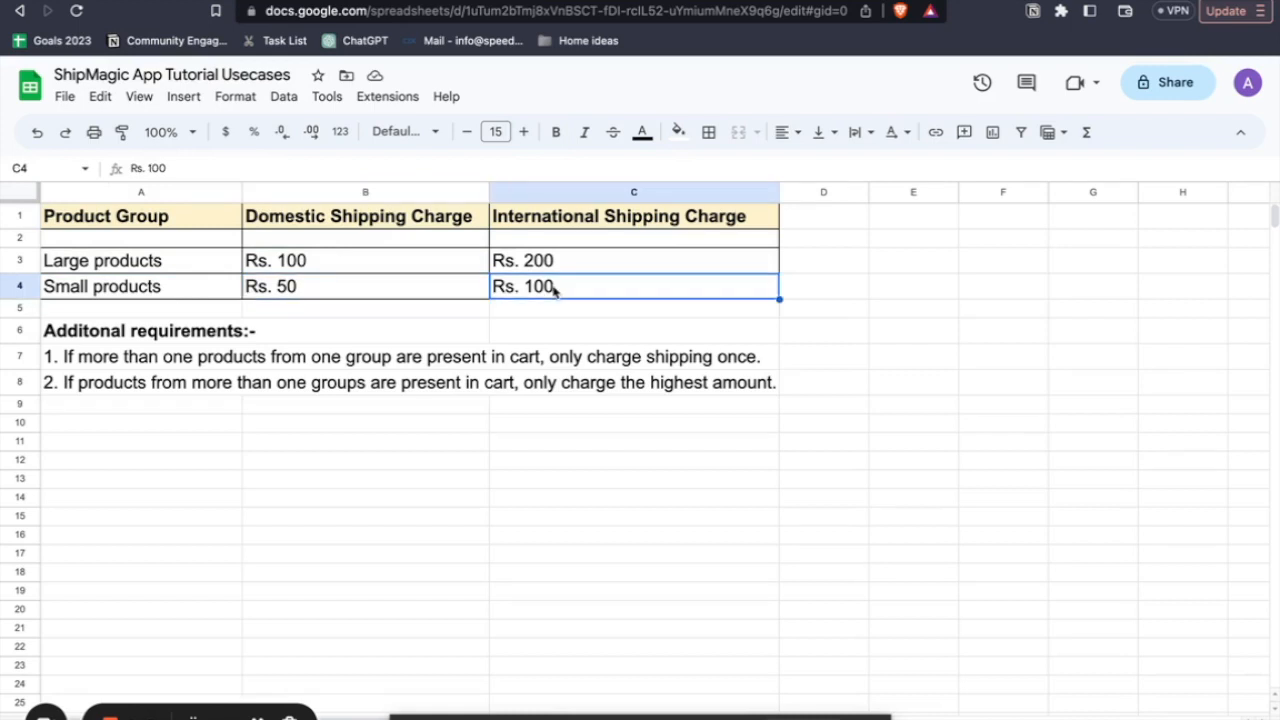
- Check both additional requirements on combined carts against the large and small product rows of the charge table
{"action": "left_click", "coordinate": [156, 365]}
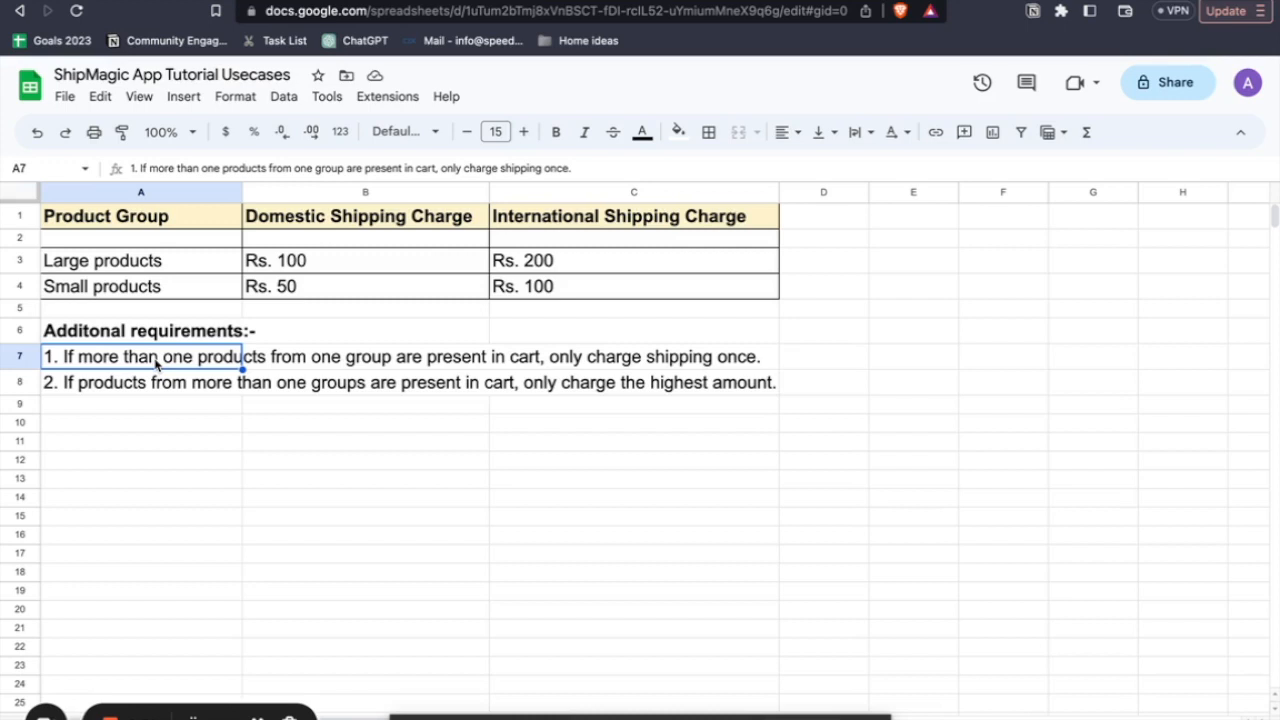
{"action": "left_click", "coordinate": [124, 265]}
{"action": "left_click", "coordinate": [254, 262], "text": "shift"}
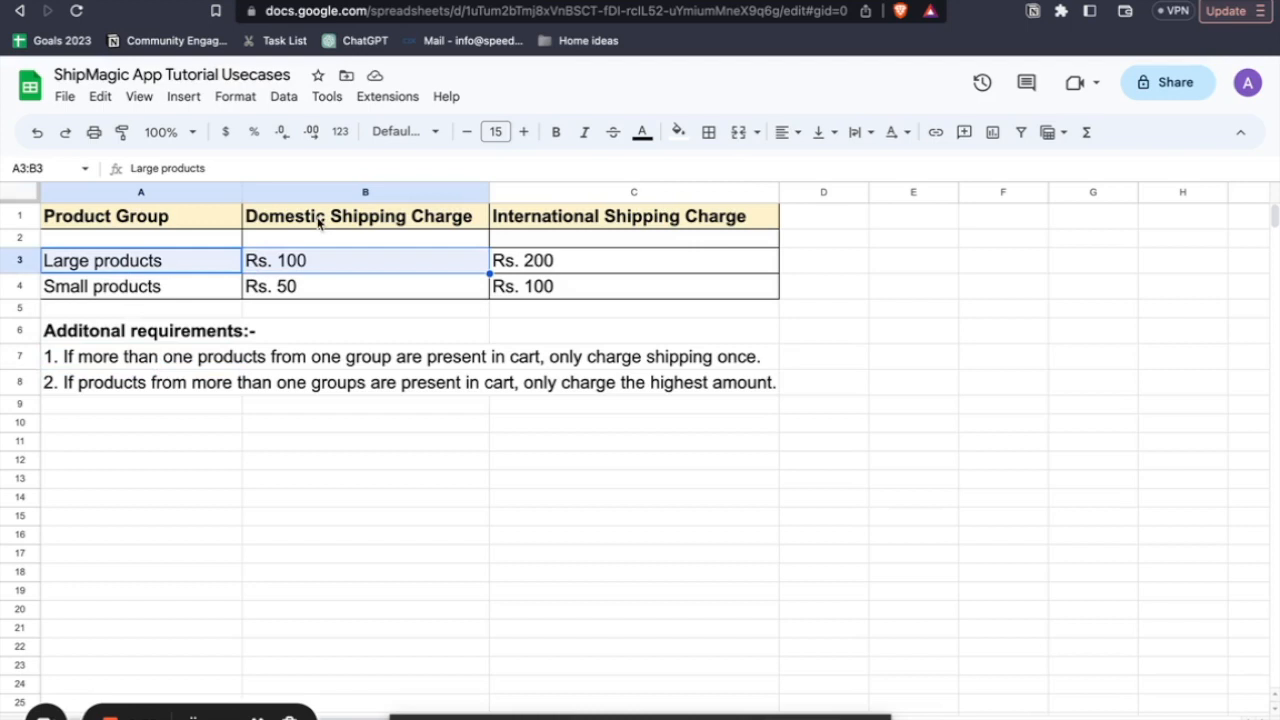
{"action": "left_click", "coordinate": [147, 392]}
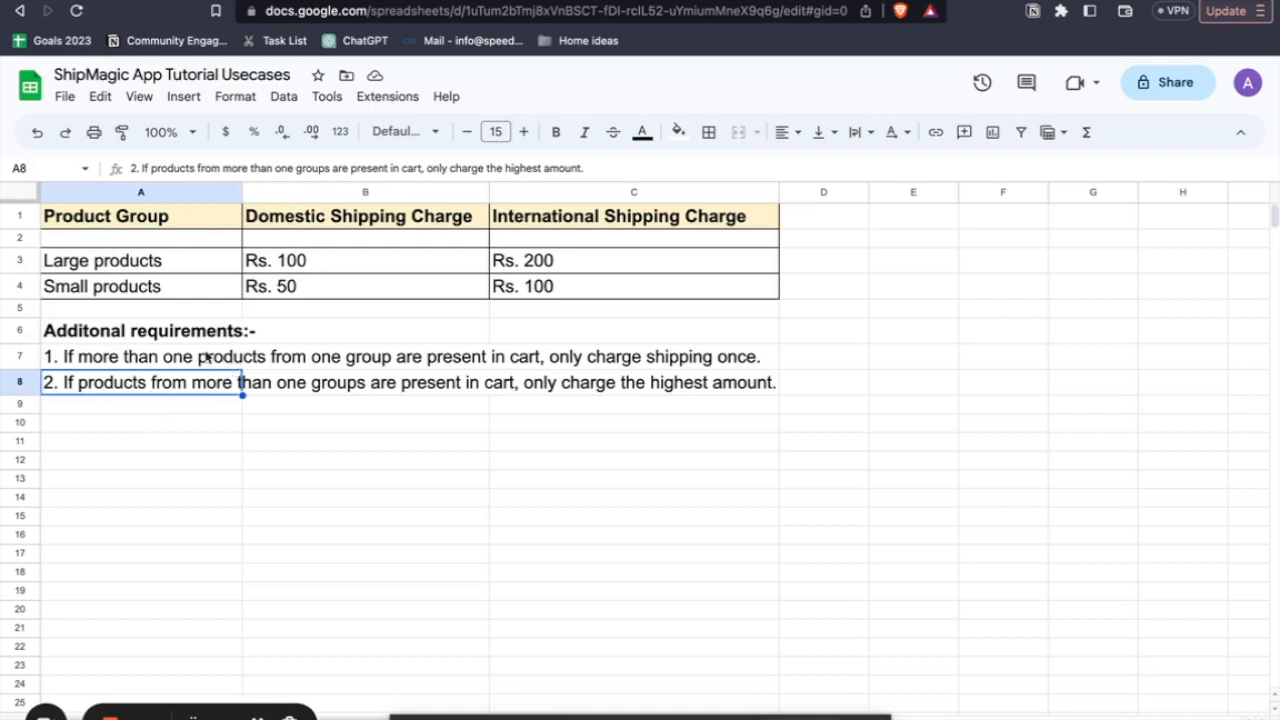
{"action": "left_click", "coordinate": [183, 260]}
{"action": "left_click", "coordinate": [171, 288]}
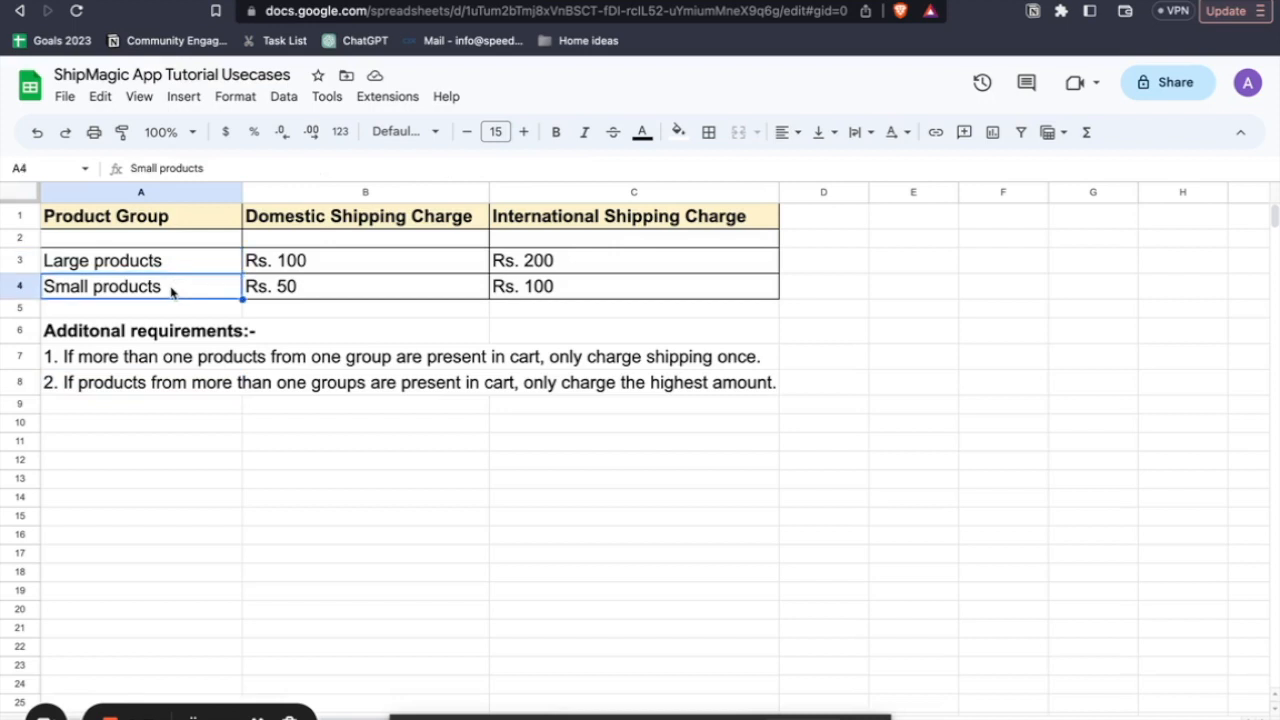
{"action": "left_click_drag", "start_coordinate": [313, 263], "coordinate": [313, 291]}
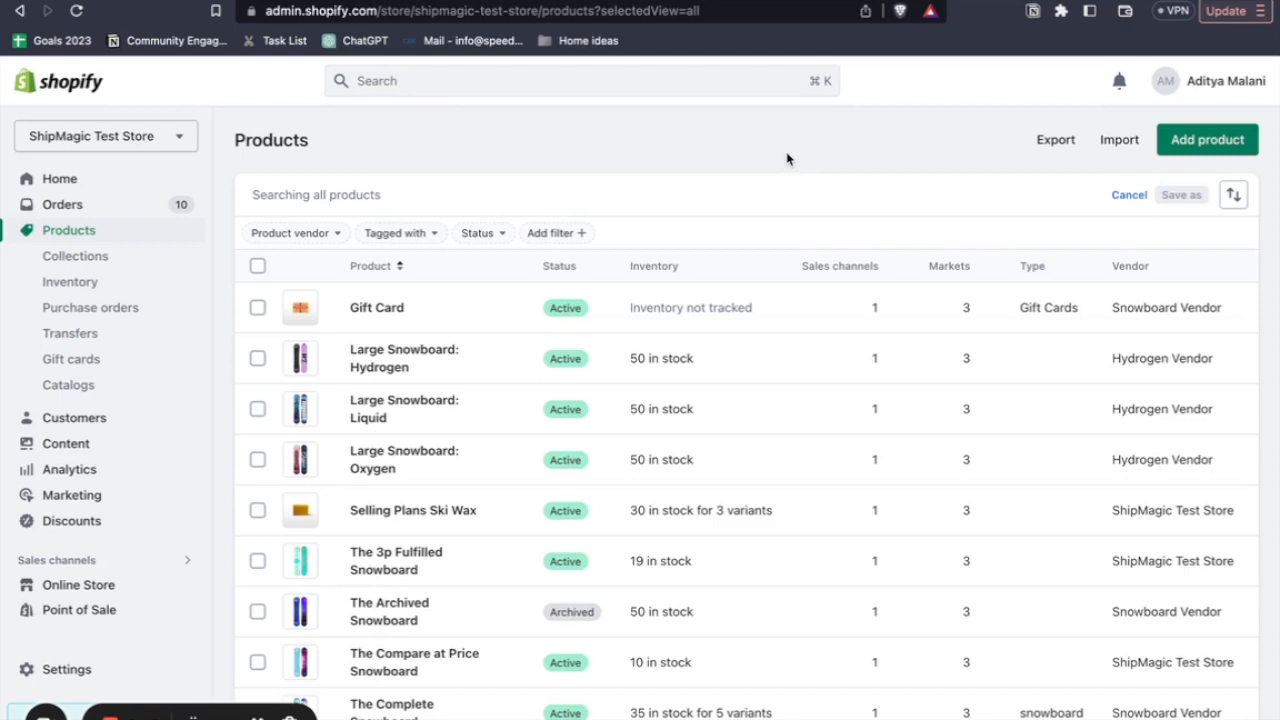
- In the Shopify admin, filter the store's product list by the tag "large"
{"action": "left_click", "coordinate": [423, 233]}
{"action": "type", "text": "large"}
{"action": "left_click", "coordinate": [400, 323]}
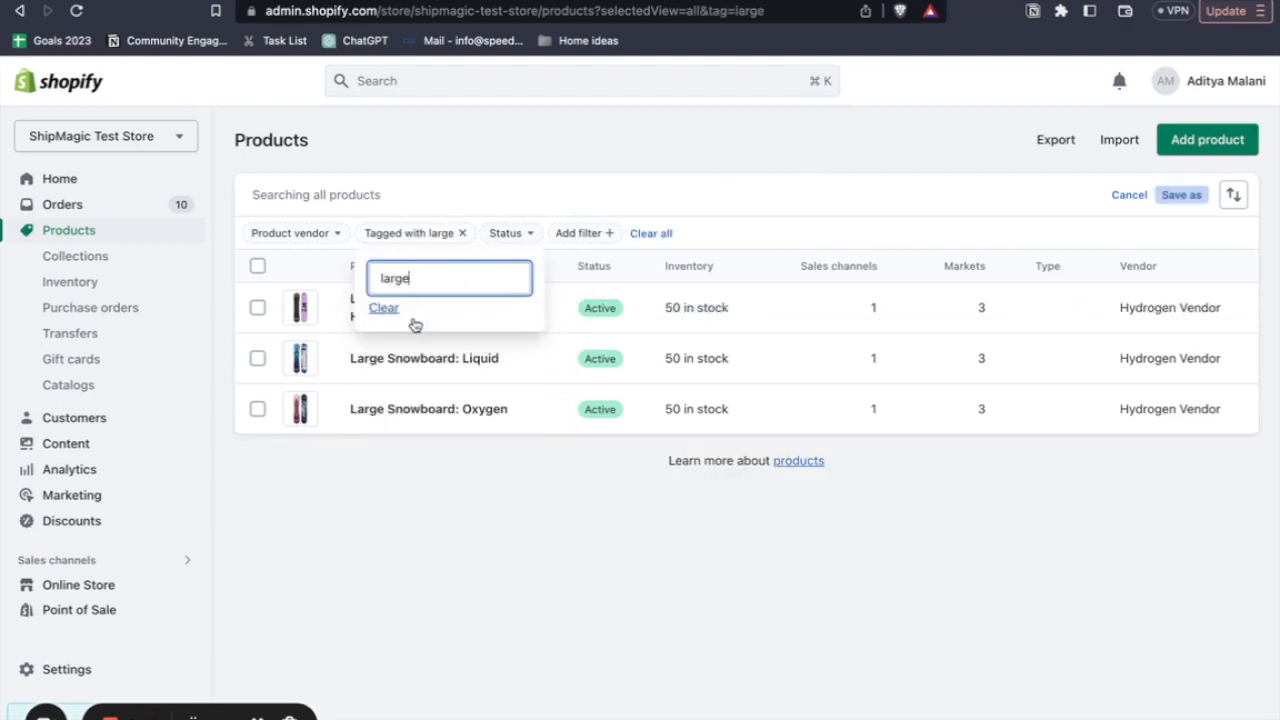
{"action": "left_click", "coordinate": [399, 495]}
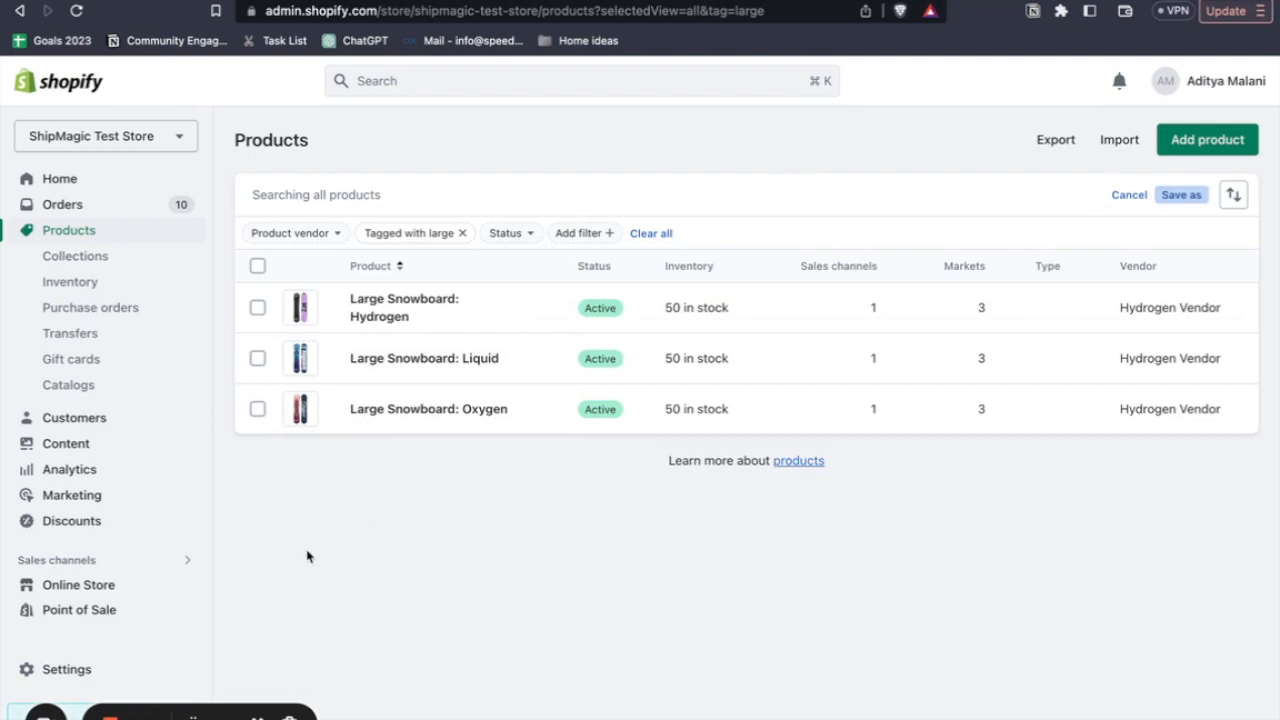
- Examine the Domestic and International zones of the General shipping profile in the store settings, then close the settings
{"action": "left_click", "coordinate": [90, 676]}
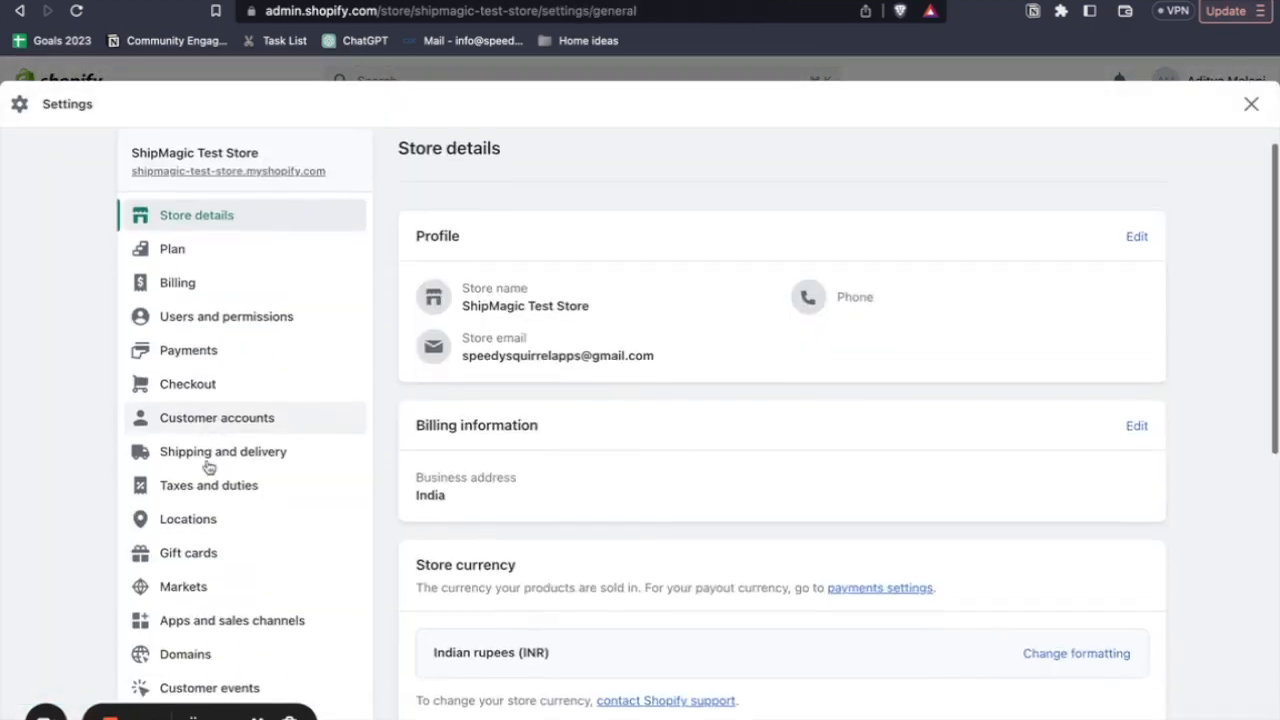
{"action": "left_click", "coordinate": [214, 466]}
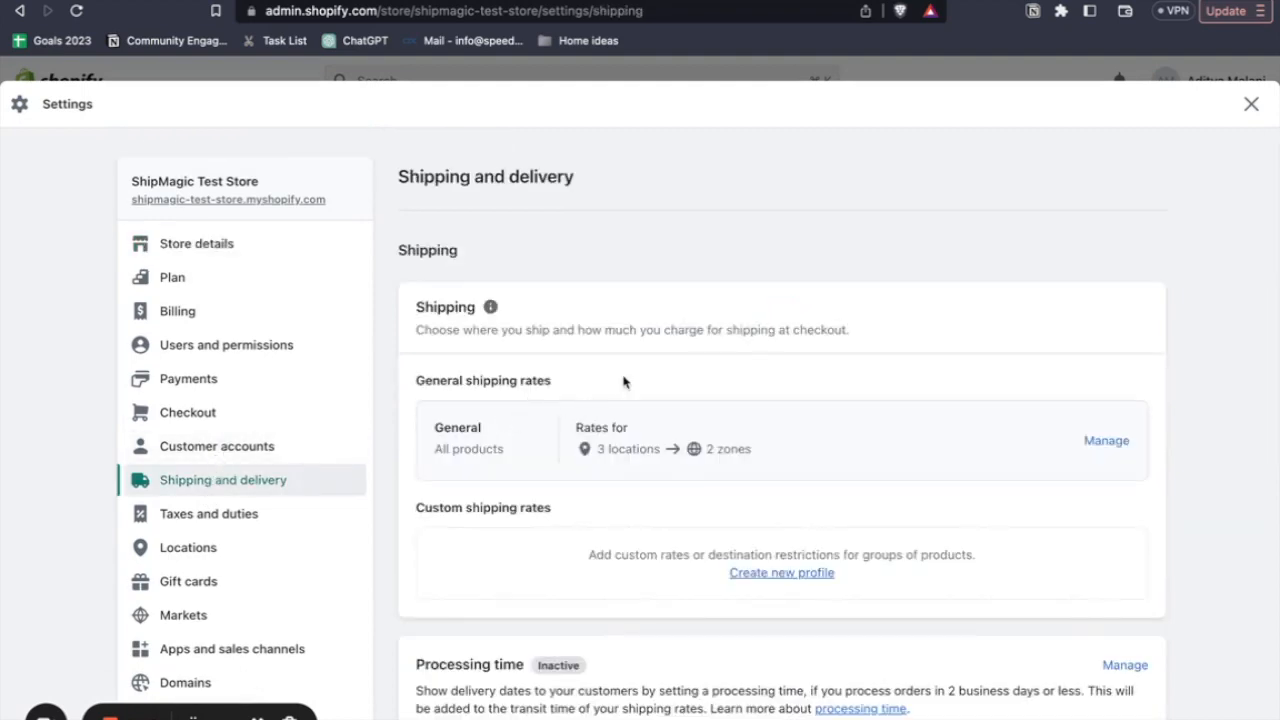
{"action": "left_click", "coordinate": [1107, 447]}
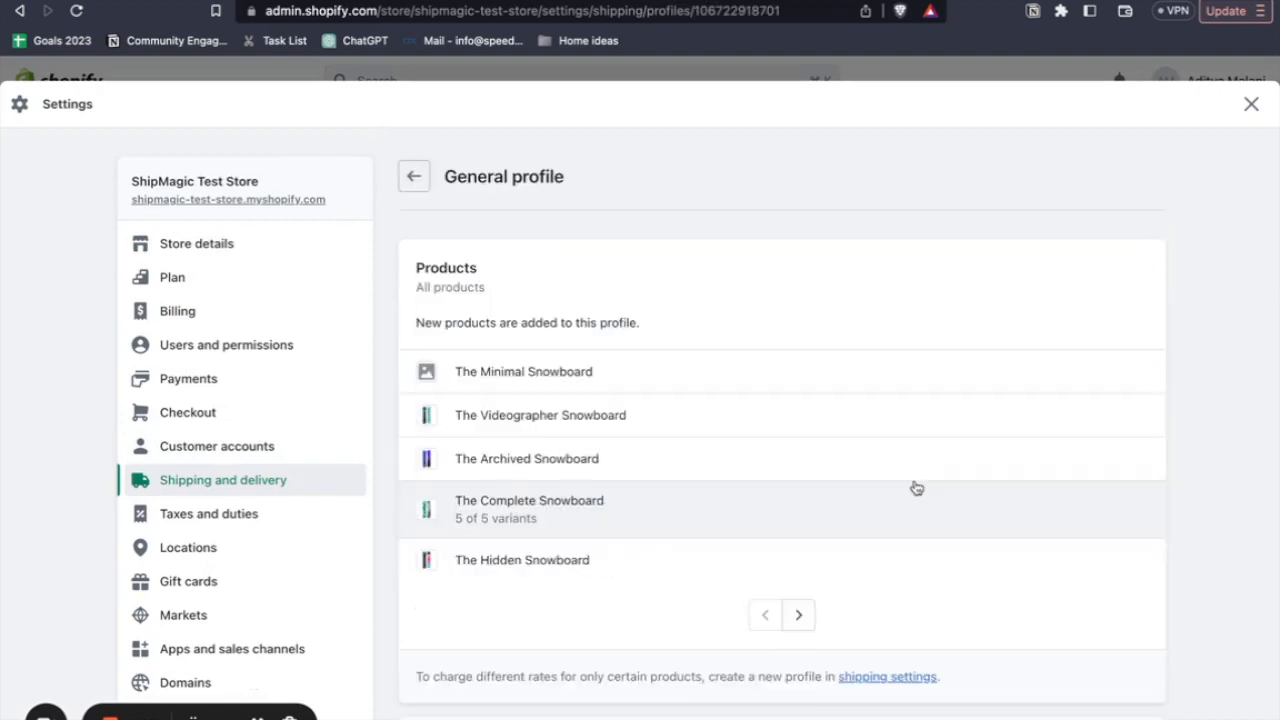
{"action": "scroll", "coordinate": [914, 486], "scroll_direction": "down", "scroll_amount": 6}
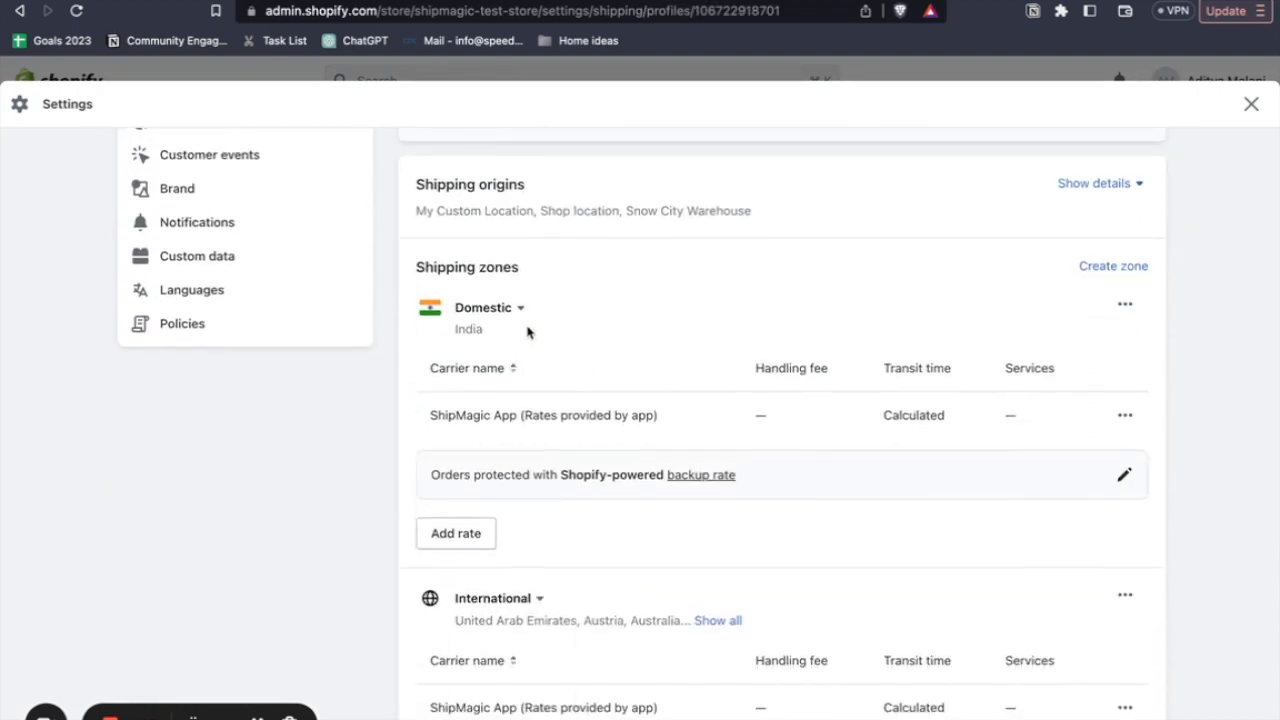
{"action": "scroll", "coordinate": [526, 331], "scroll_direction": "down", "scroll_amount": 1}
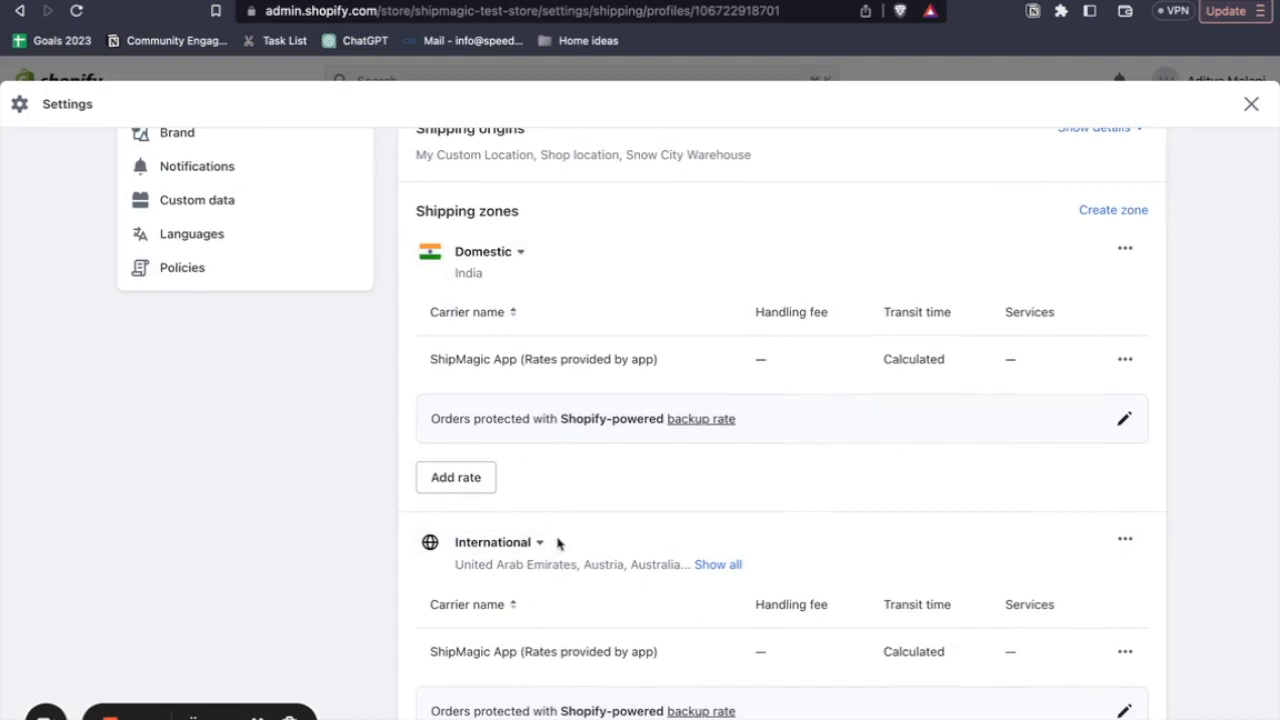
{"action": "left_click", "coordinate": [1251, 104]}
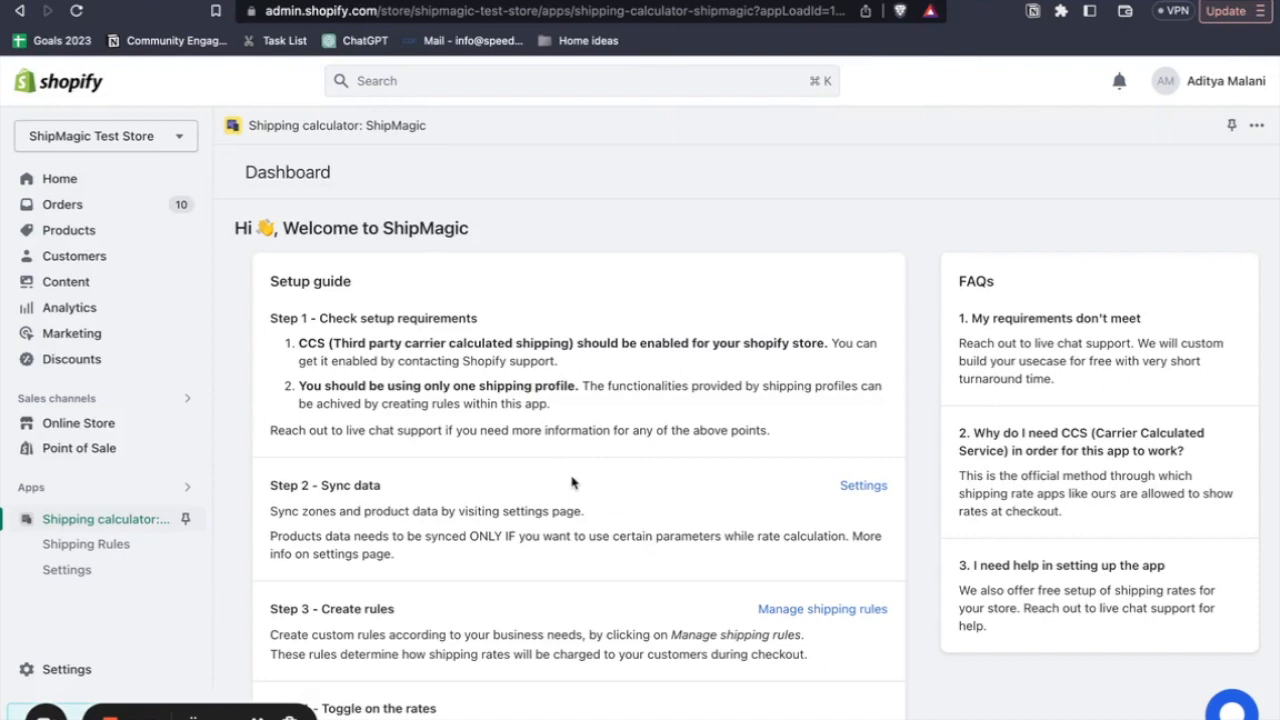
- Sync the shipping zones and the products in the ShipMagic app settings, and reload the page
{"action": "left_click", "coordinate": [861, 486]}
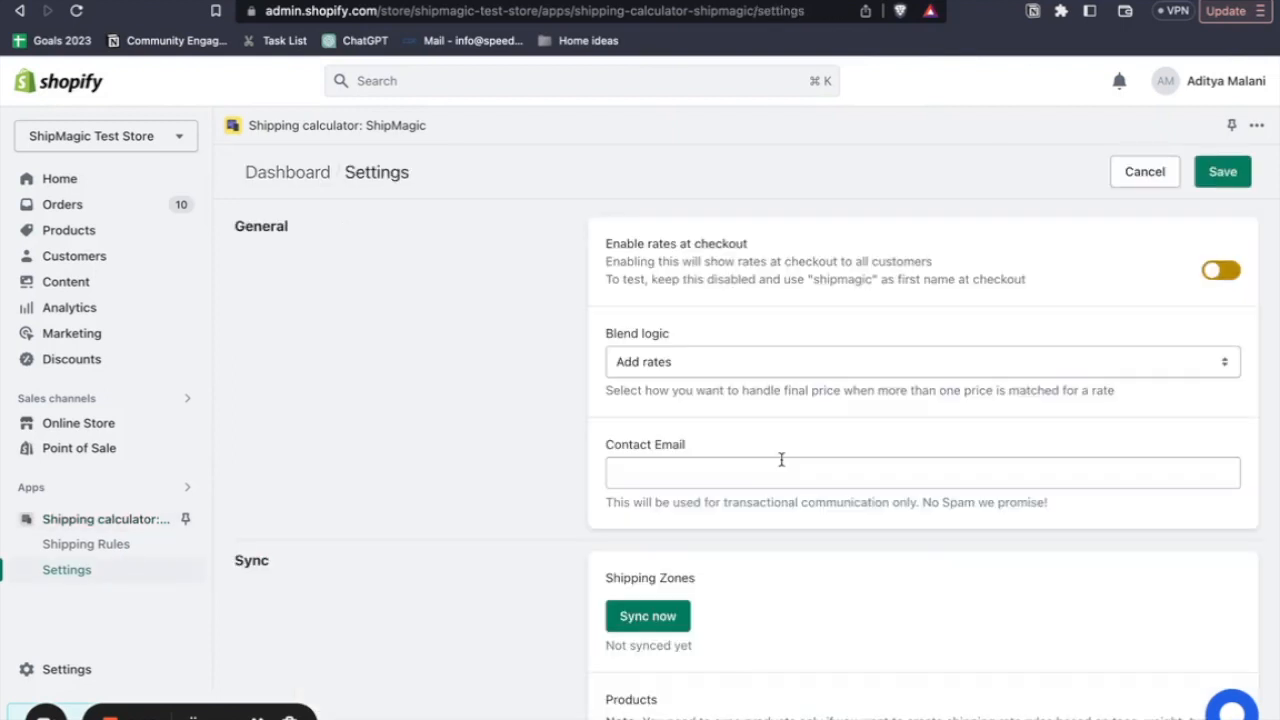
{"action": "scroll", "coordinate": [781, 459], "scroll_direction": "down", "scroll_amount": 3}
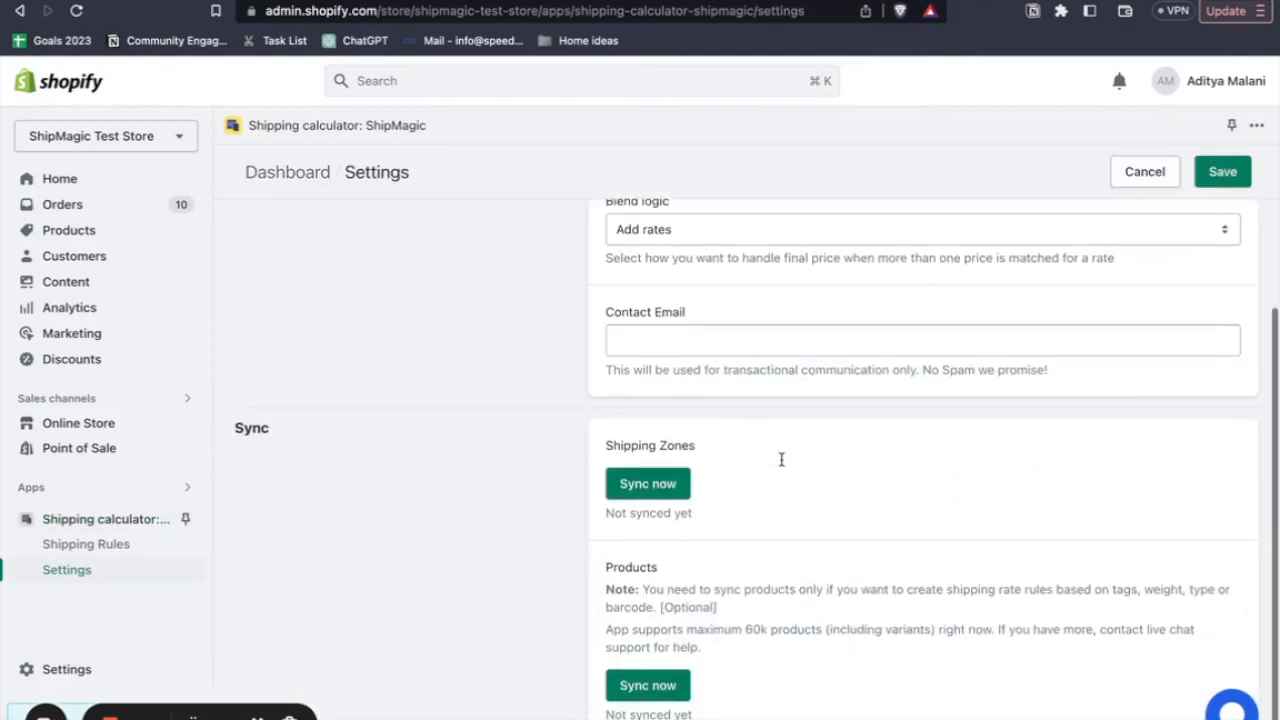
{"action": "left_click", "coordinate": [665, 487]}
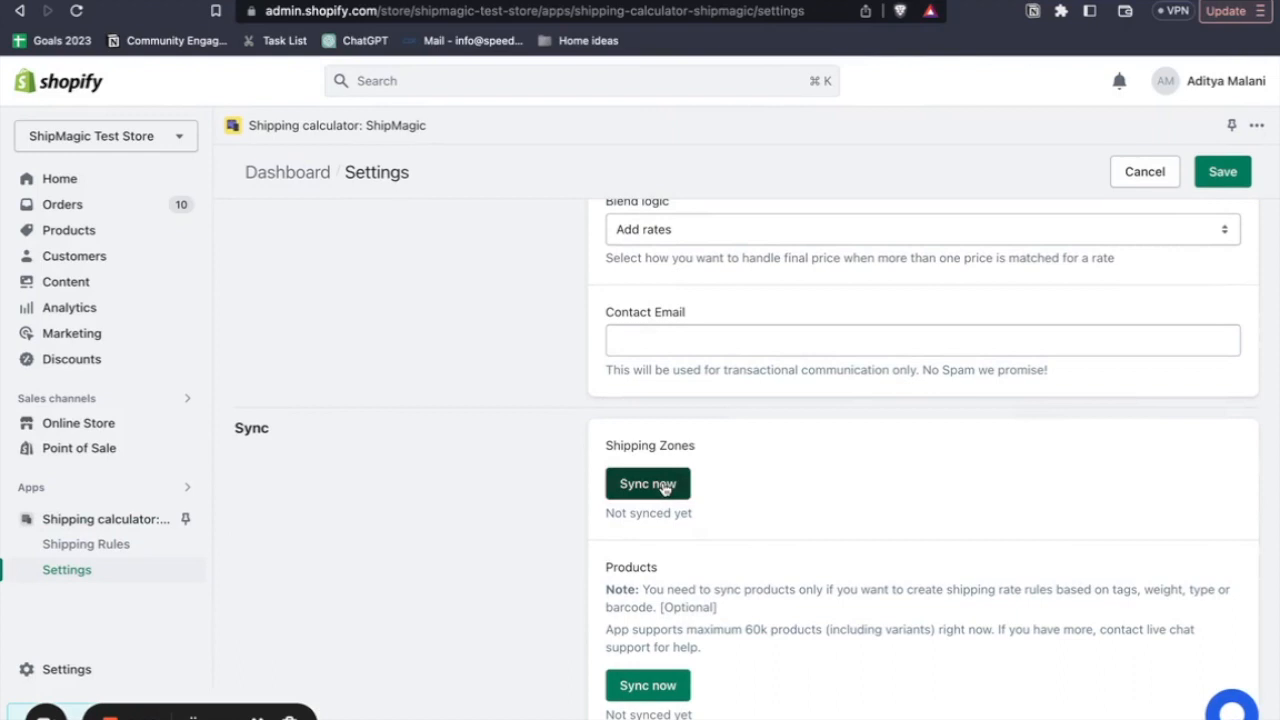
{"action": "left_click", "coordinate": [635, 690]}
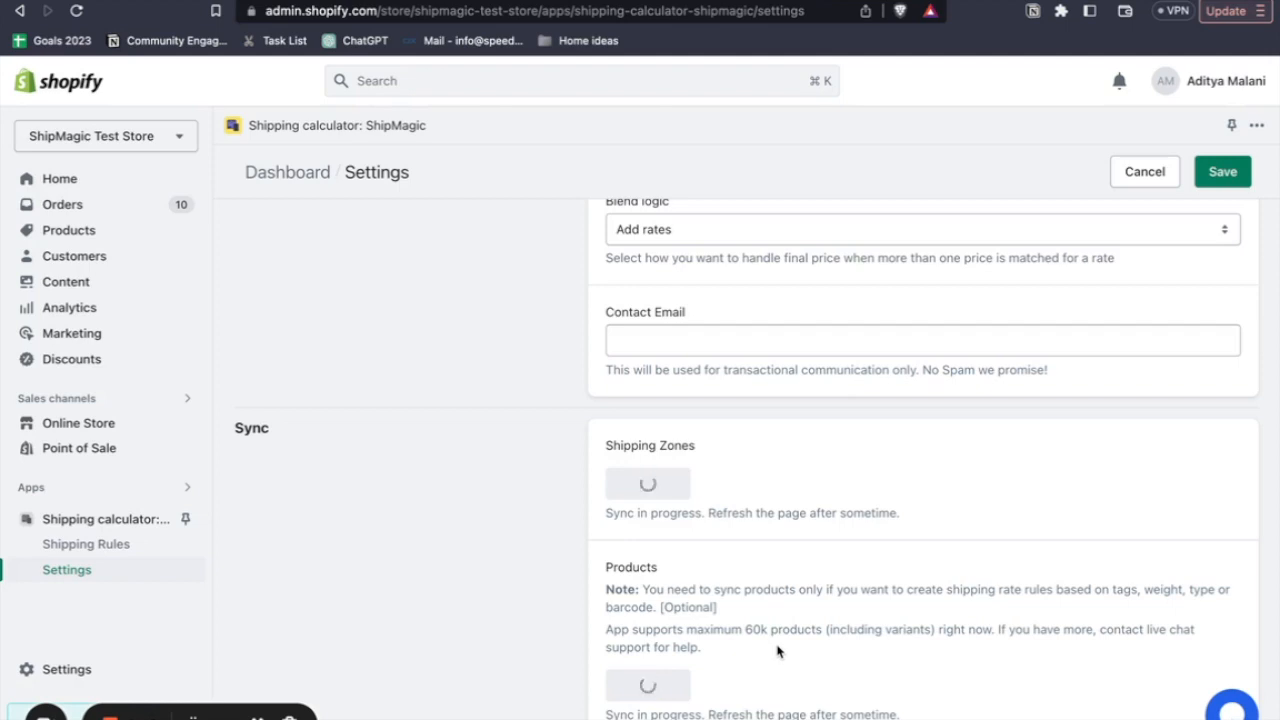
{"action": "right_click", "coordinate": [482, 438]}
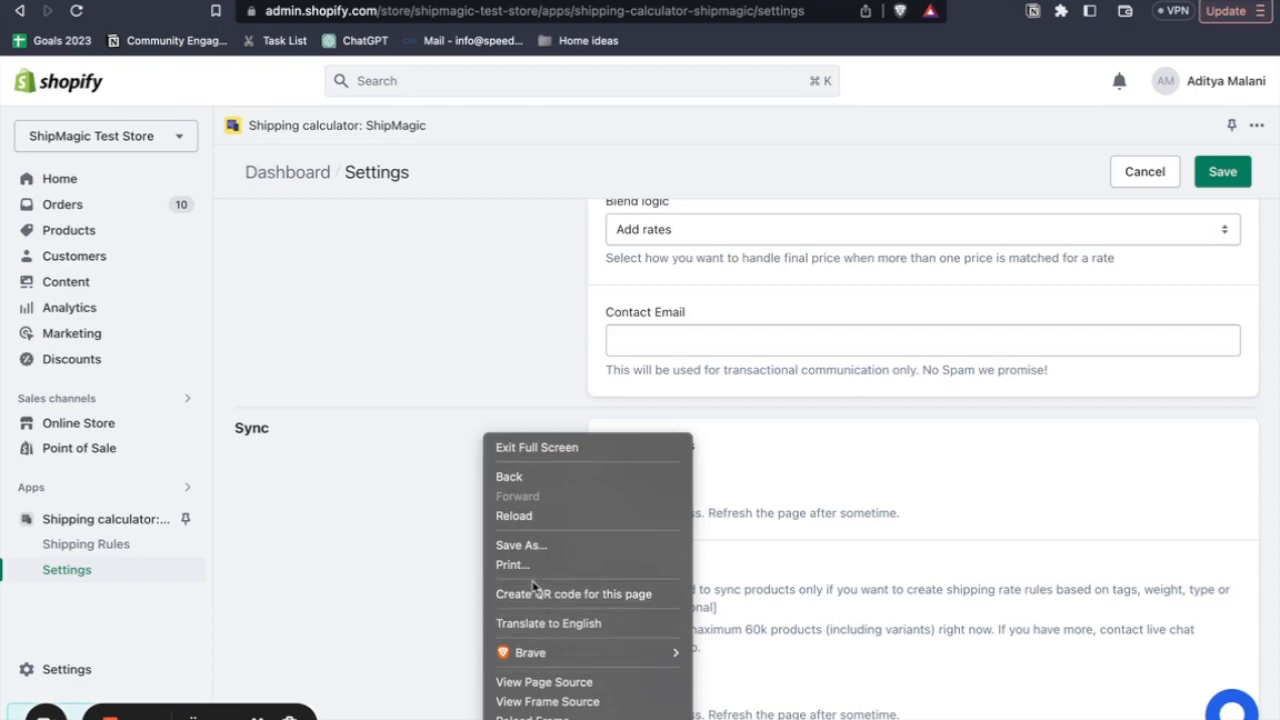
{"action": "left_click", "coordinate": [539, 524]}
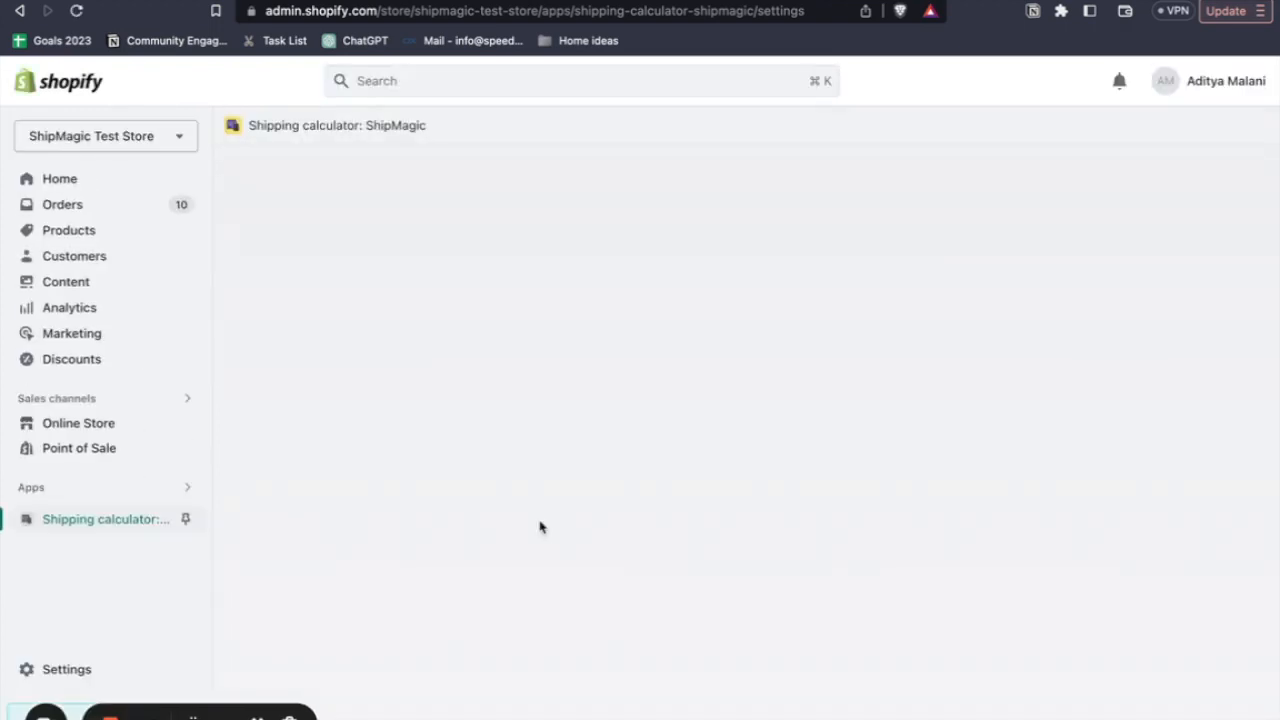
- Check the last synced time of the shipping zones in the Sync section of the settings
{"action": "scroll", "coordinate": [560, 520], "scroll_direction": "down", "scroll_amount": 2}
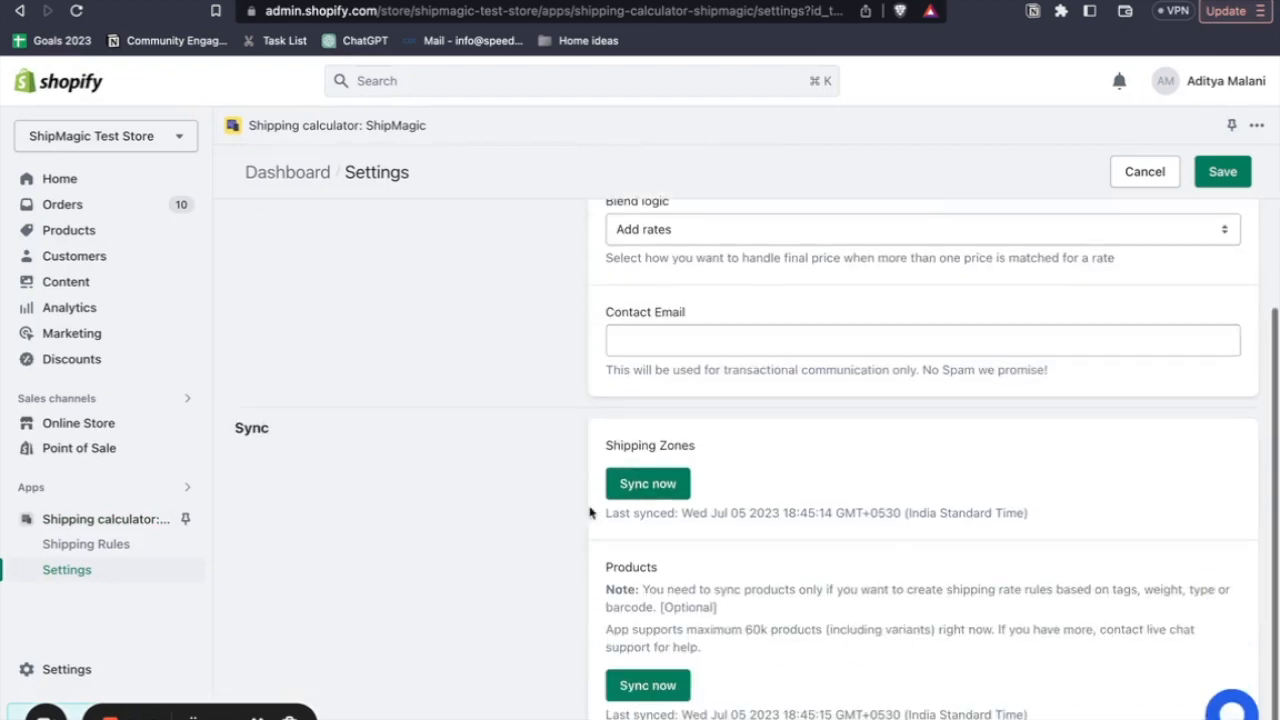
{"action": "left_click_drag", "start_coordinate": [605, 514], "coordinate": [1065, 526]}
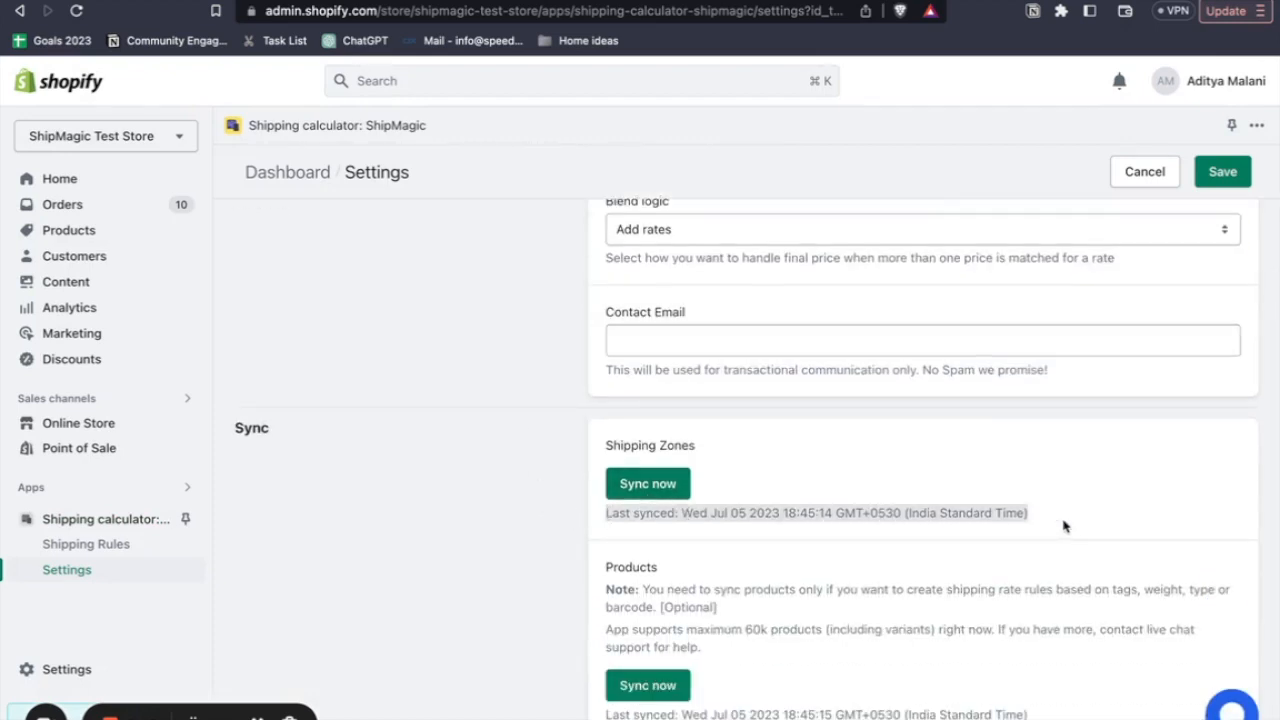
{"action": "left_click", "coordinate": [1037, 515]}
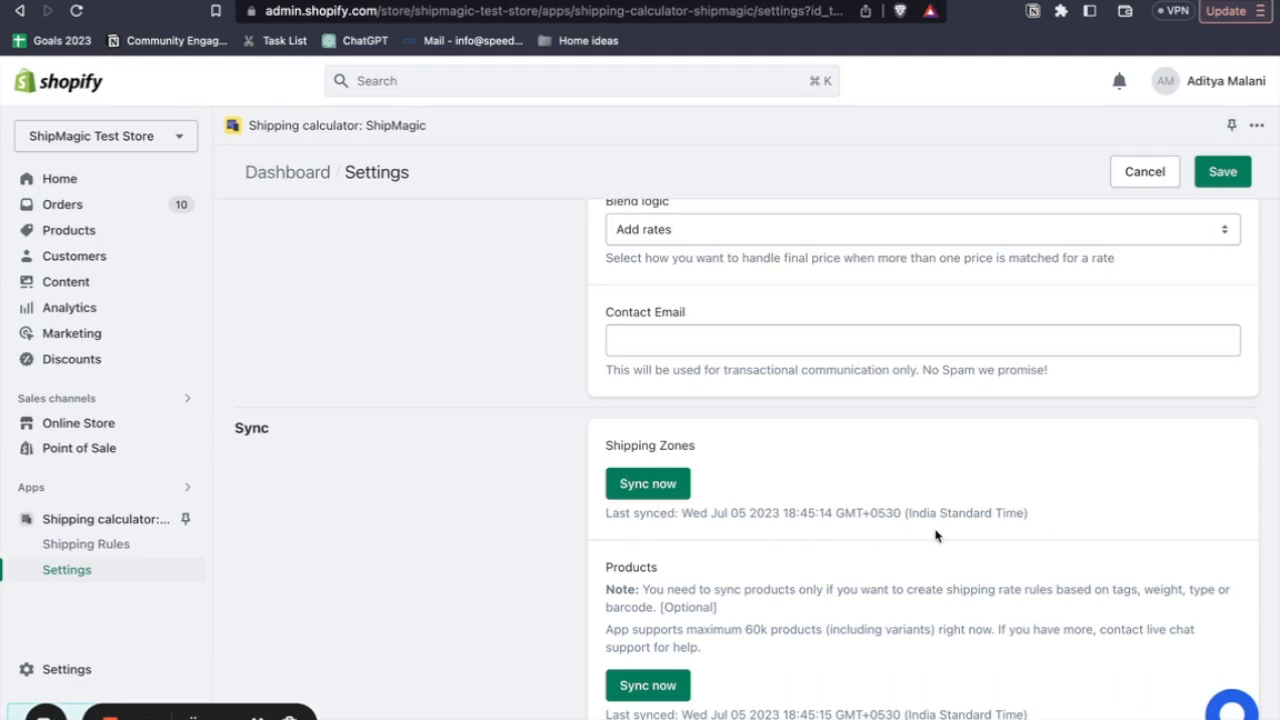
- Start a new shipping rule named "Large products rule" with priority 1
{"action": "left_click", "coordinate": [118, 545]}
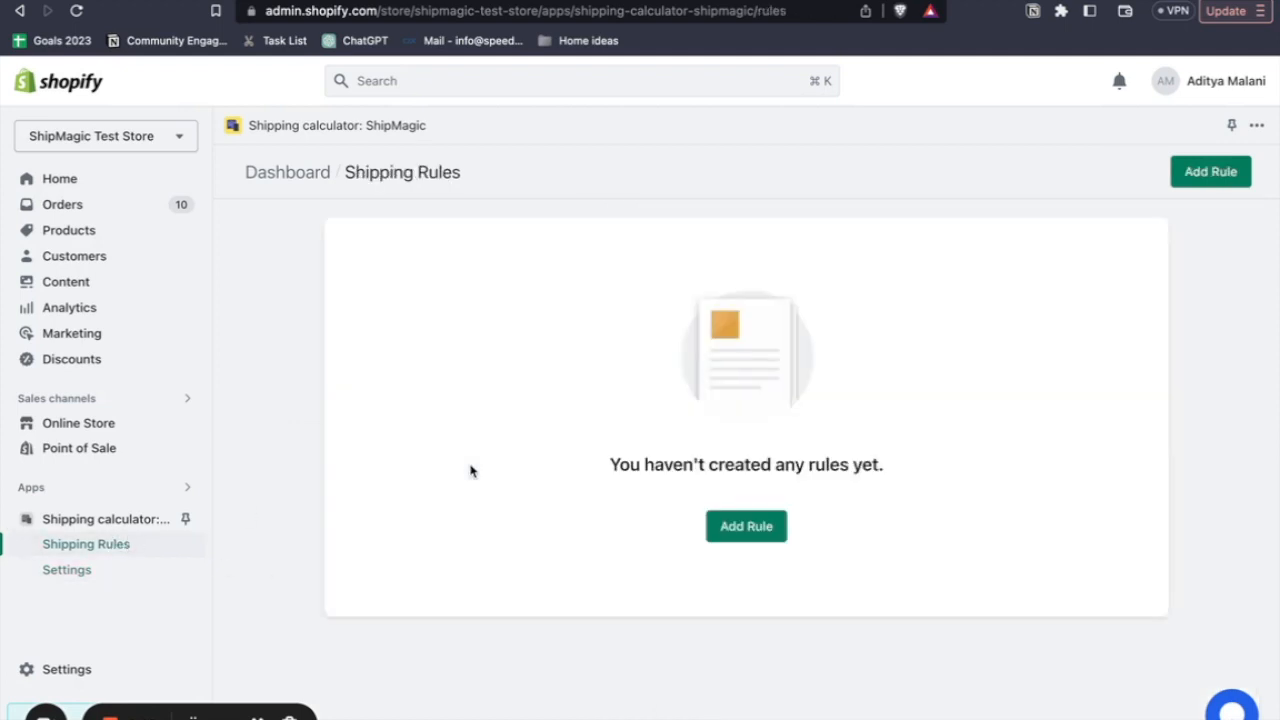
{"action": "left_click", "coordinate": [751, 531]}
{"action": "left_click", "coordinate": [665, 281]}
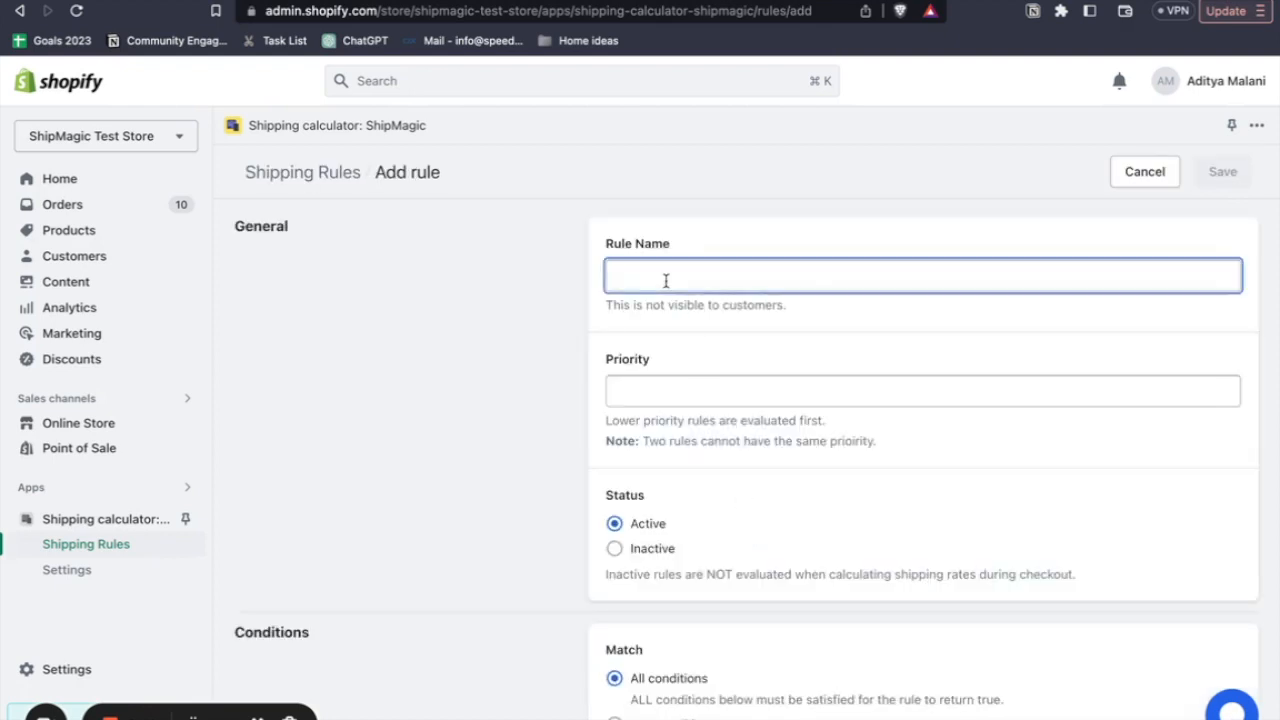
{"action": "type", "text": "Large"}
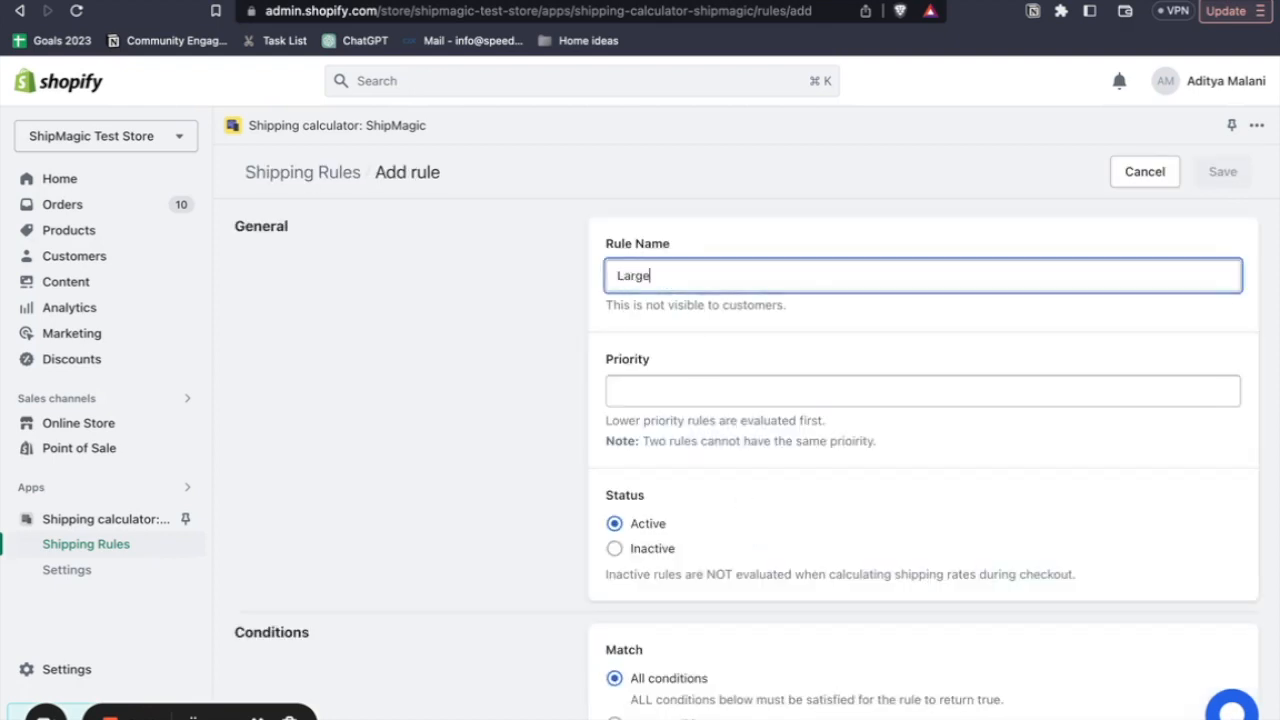
{"action": "type", "text": " products rule"}
{"action": "left_click", "coordinate": [674, 383]}
{"action": "type", "text": "1"}
{"action": "left_click", "coordinate": [715, 481]}
- Add the condition Tag Equals large to the large products rule
{"action": "scroll", "coordinate": [716, 482], "scroll_direction": "down", "scroll_amount": 1}
{"action": "scroll", "coordinate": [716, 482], "scroll_direction": "down", "scroll_amount": 4}
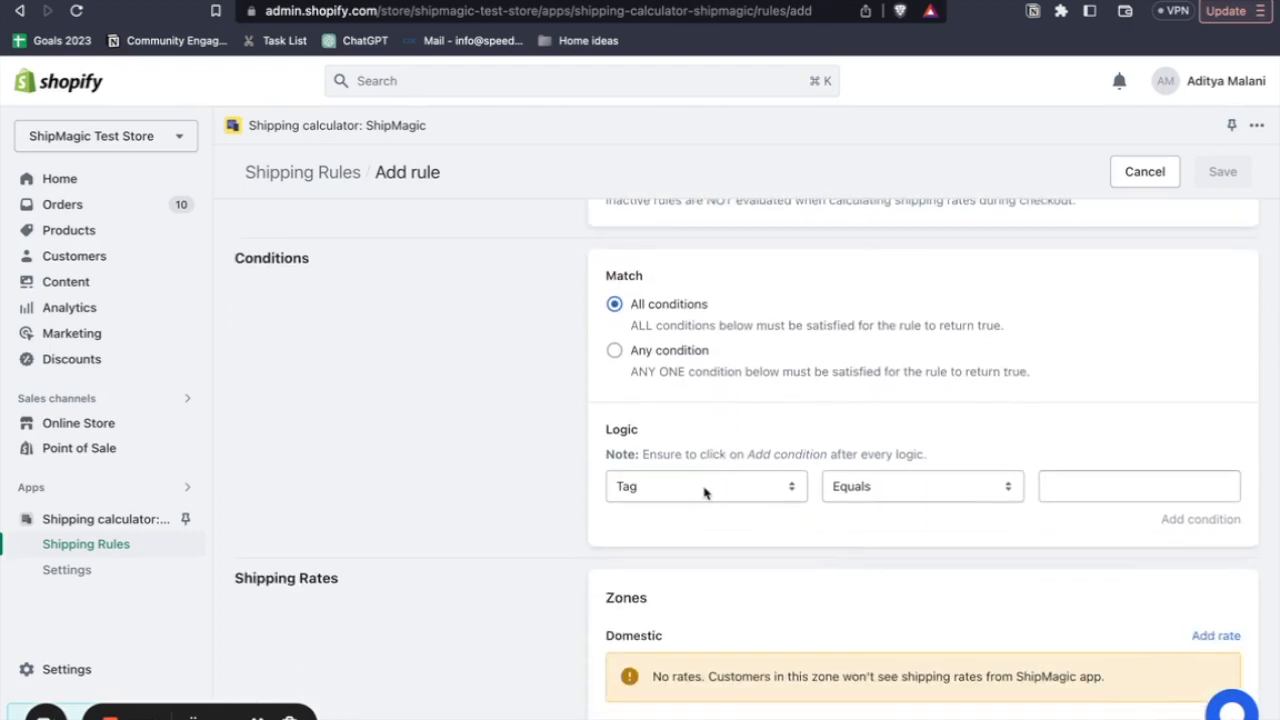
{"action": "left_click", "coordinate": [704, 489]}
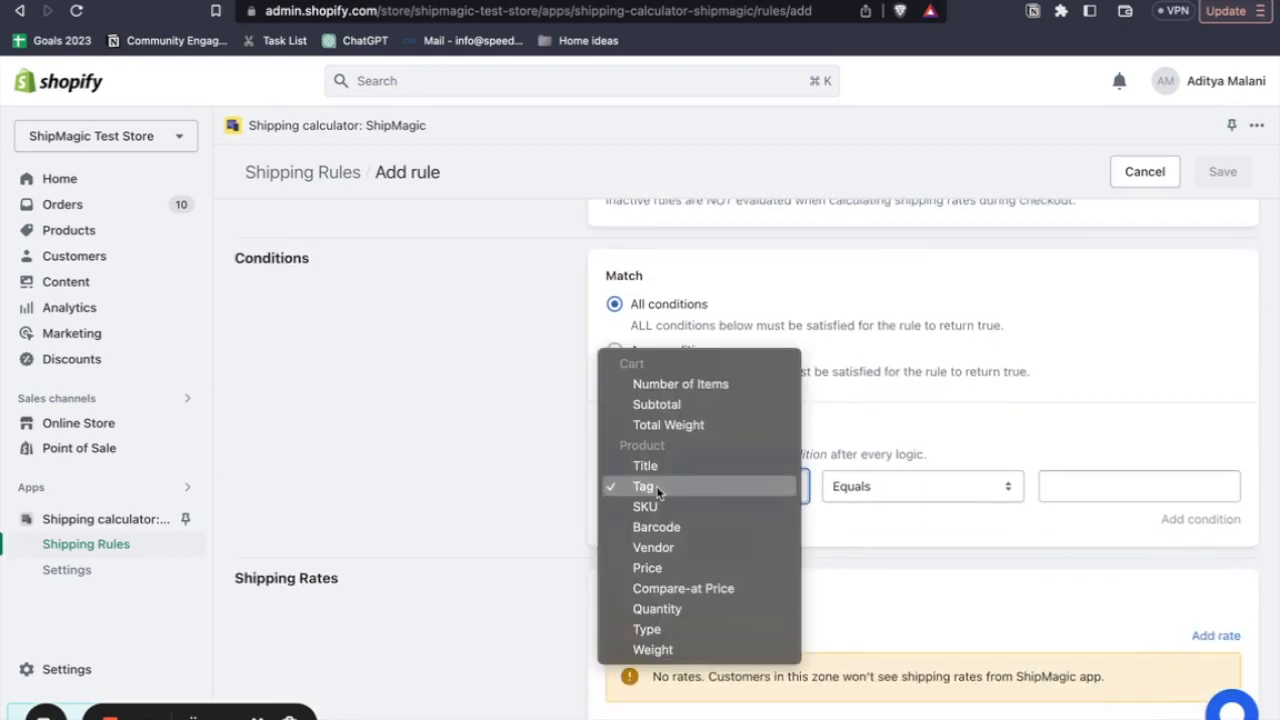
{"action": "left_click", "coordinate": [655, 494]}
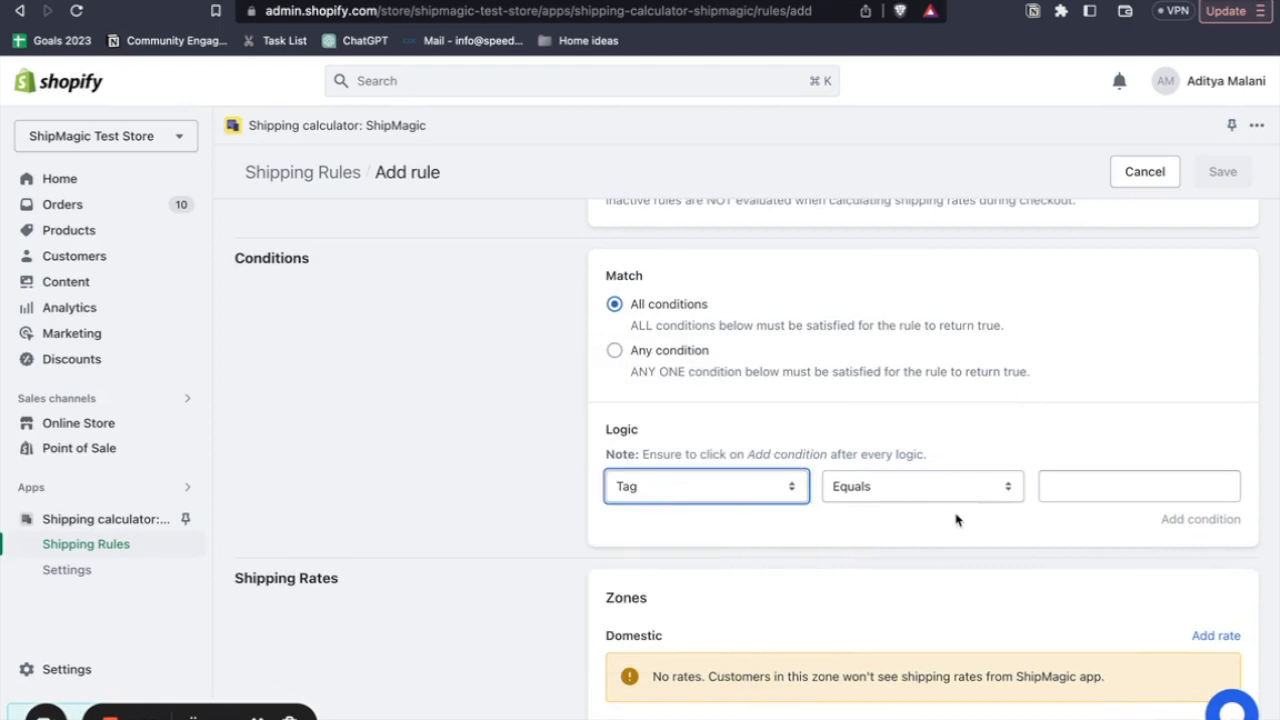
{"action": "left_click", "coordinate": [1074, 485]}
{"action": "type", "text": "large"}
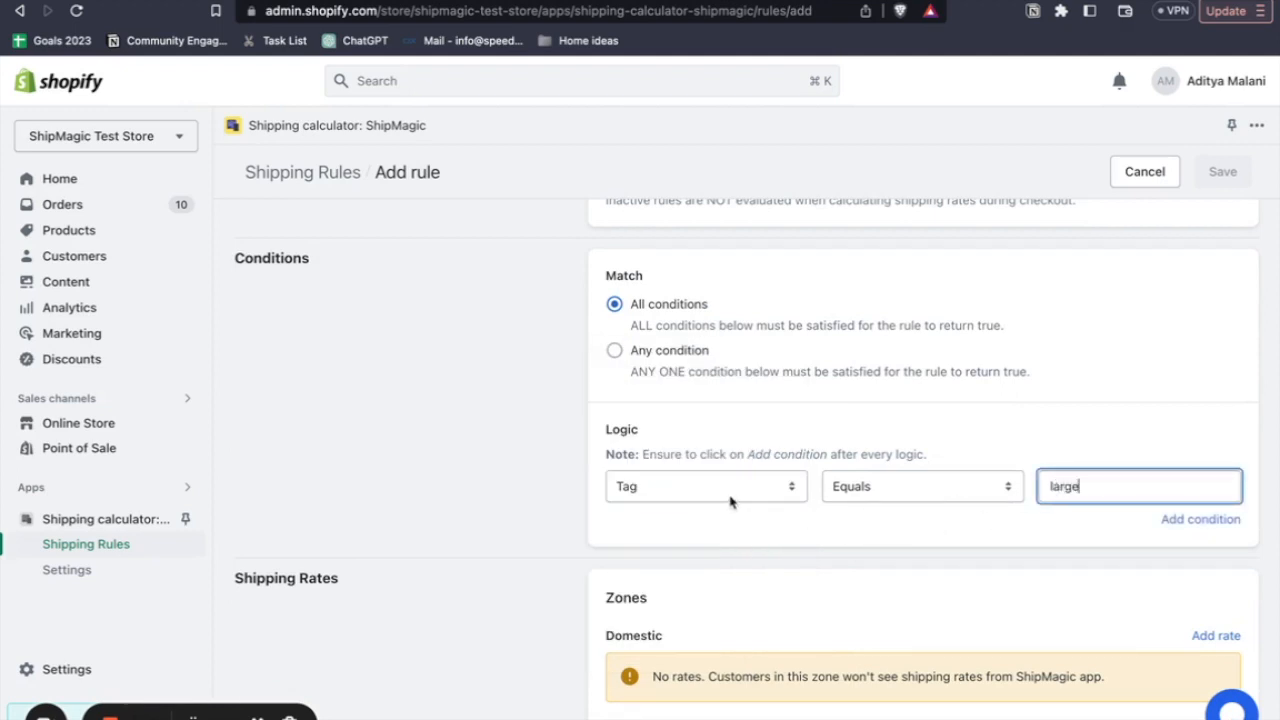
{"action": "left_click", "coordinate": [1190, 520]}
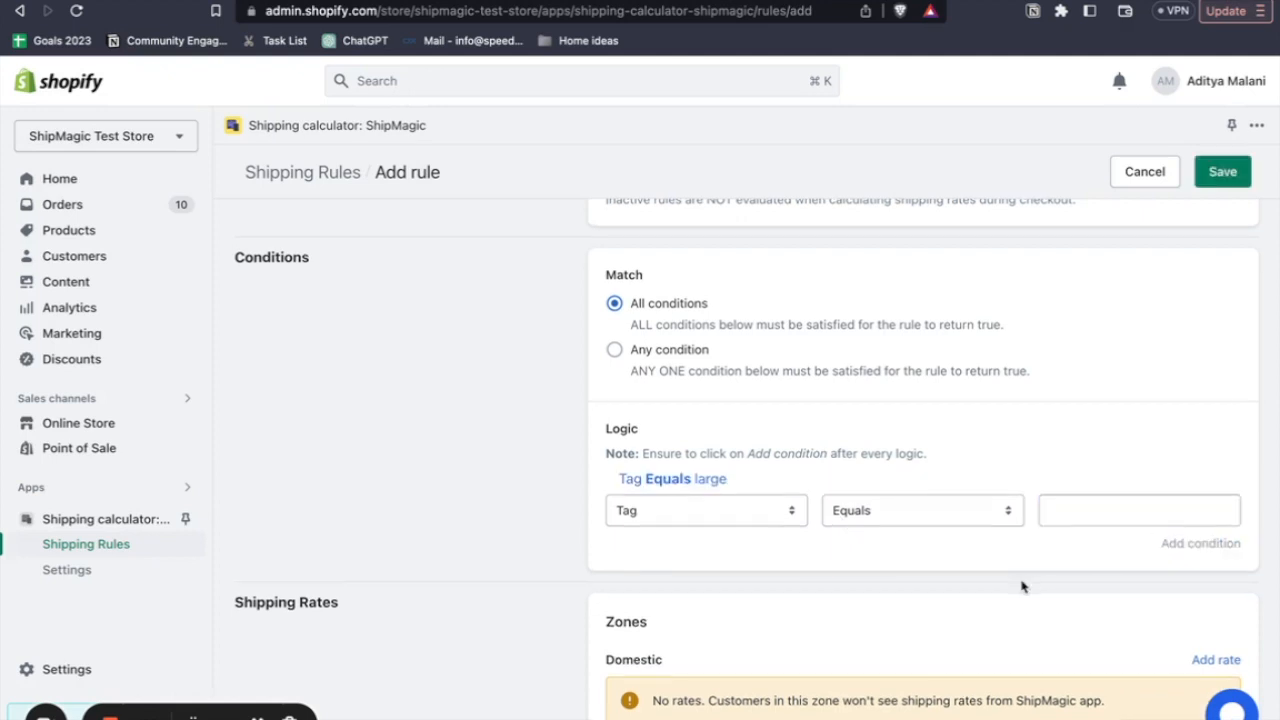
- Start a Domestic zone rate named "Prime shipping" with the description "Best rates for you"
{"action": "scroll", "coordinate": [1022, 587], "scroll_direction": "down", "scroll_amount": 3}
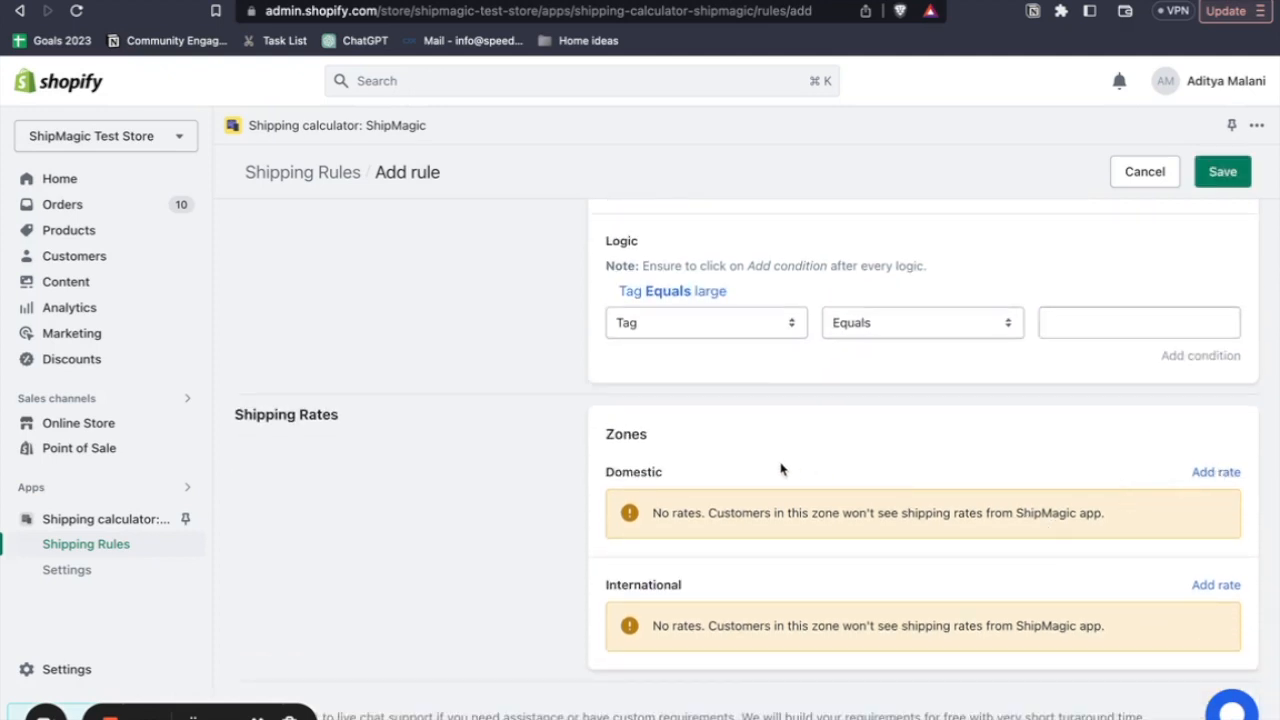
{"action": "left_click", "coordinate": [1230, 482]}
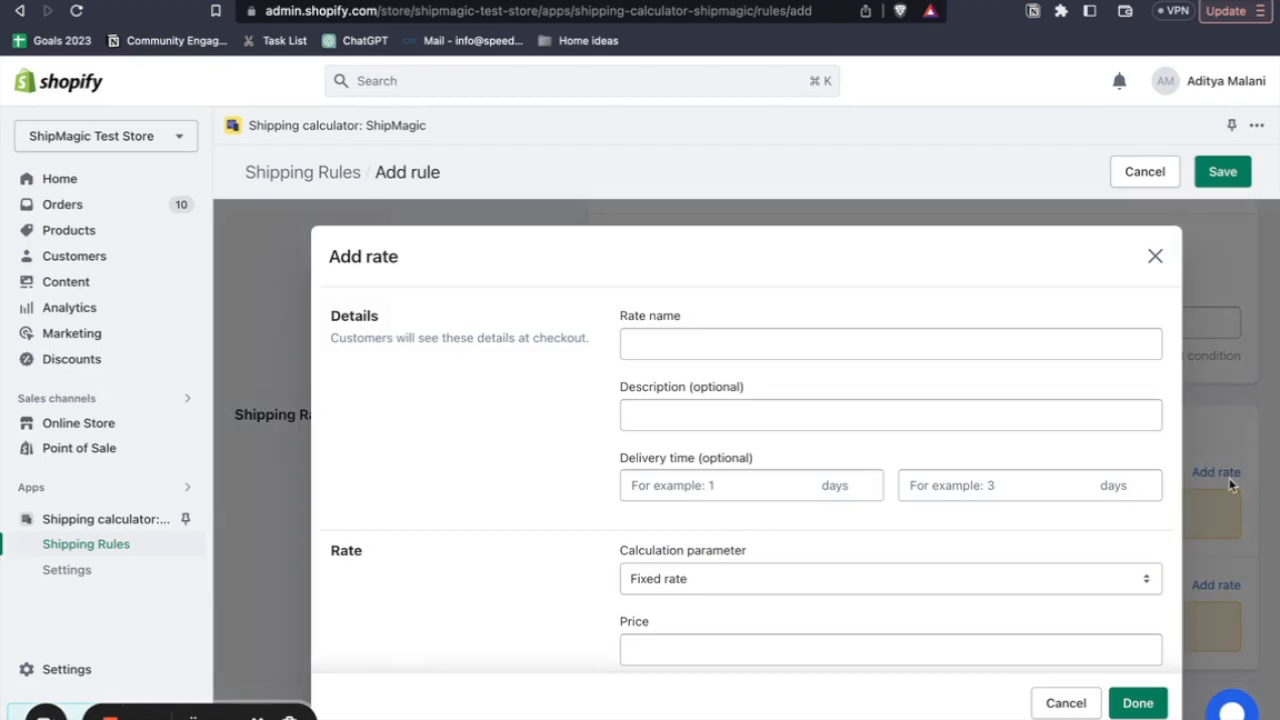
{"action": "left_click", "coordinate": [651, 341]}
{"action": "type", "text": "Pr"}
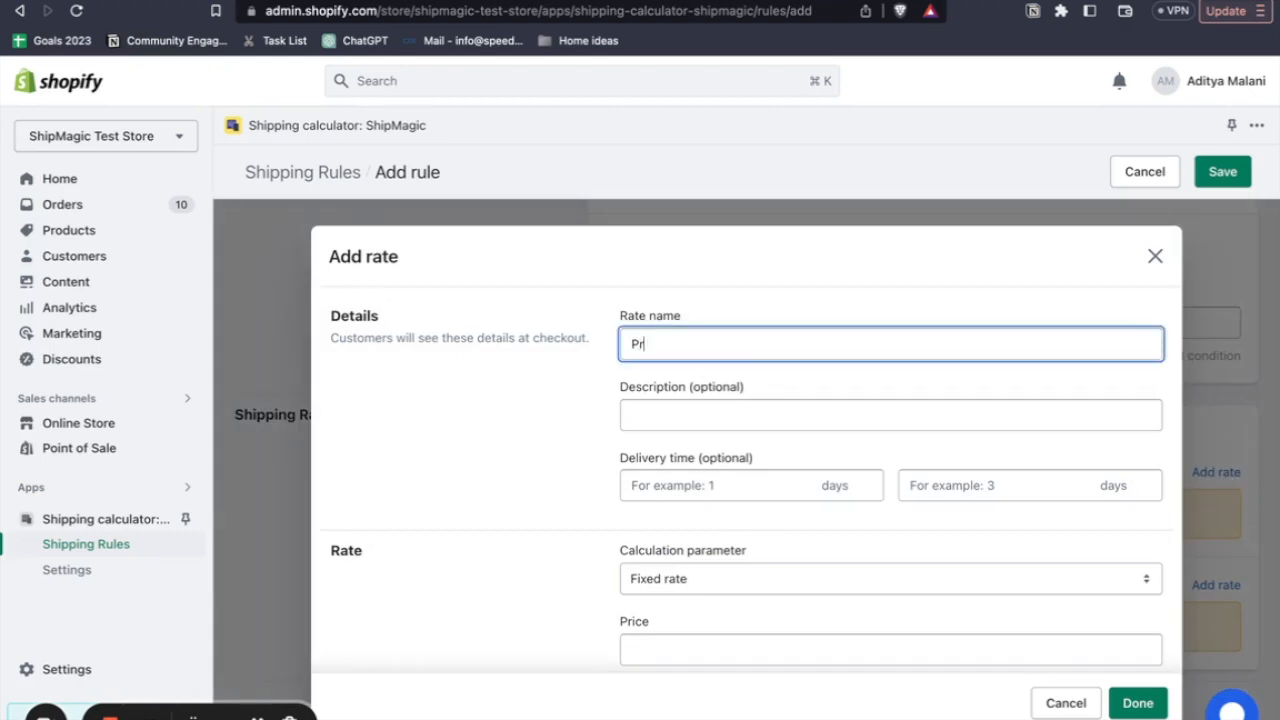
{"action": "type", "text": "ime shipping"}
{"action": "left_click", "coordinate": [678, 410]}
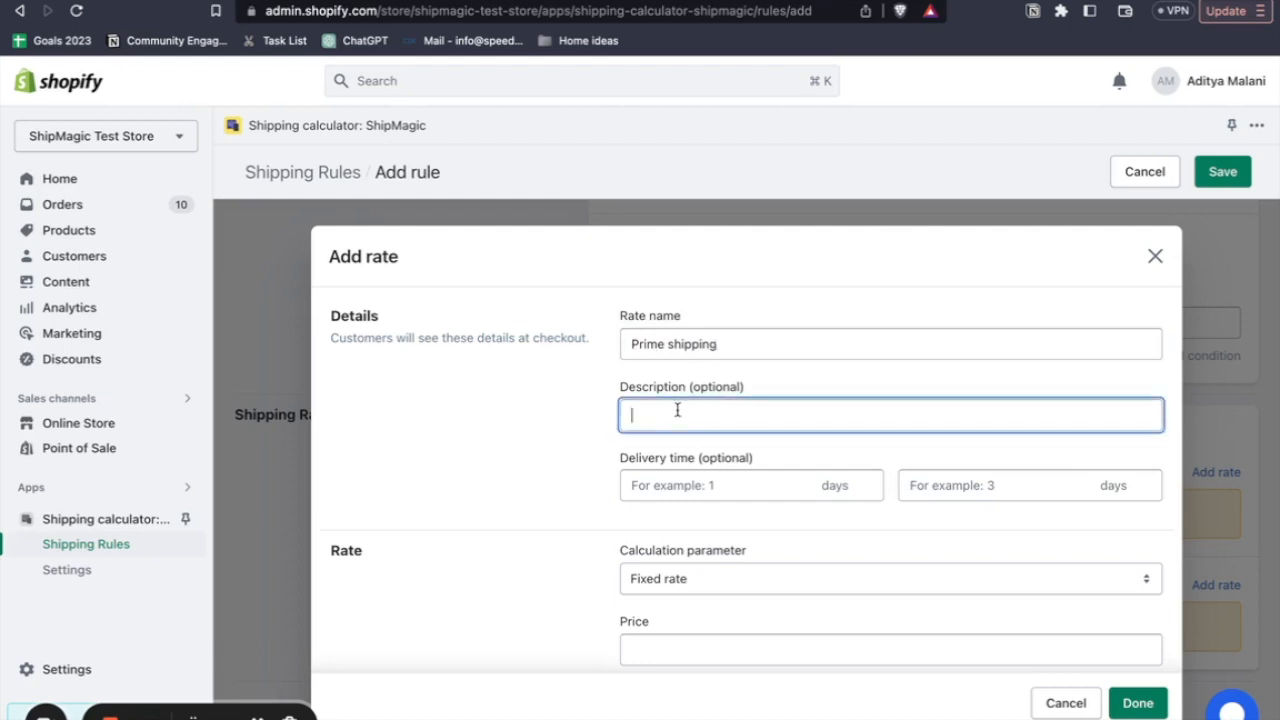
{"action": "type", "text": "Best rates for you"}
- Set the domestic rate's delivery time to 1 to 3 days
{"action": "scroll", "coordinate": [692, 448], "scroll_direction": "down", "scroll_amount": 1}
{"action": "left_click", "coordinate": [865, 454]}
{"action": "type", "text": "1"}
{"action": "left_click", "coordinate": [908, 454]}
{"action": "type", "text": "3"}
{"action": "left_click", "coordinate": [895, 508]}
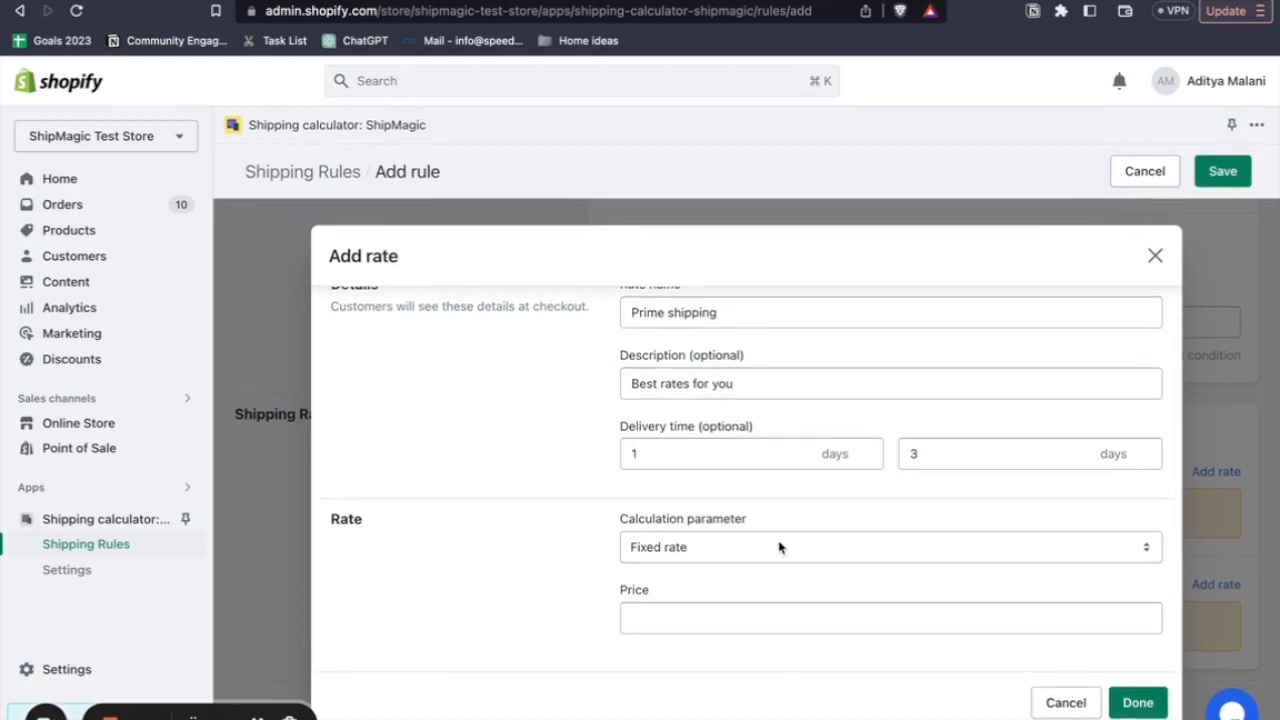
- Look up the large products' domestic charge in the Google Sheets table, then set the domestic rate's fixed price to 100 and finish the rate
{"action": "left_click", "coordinate": [707, 616]}
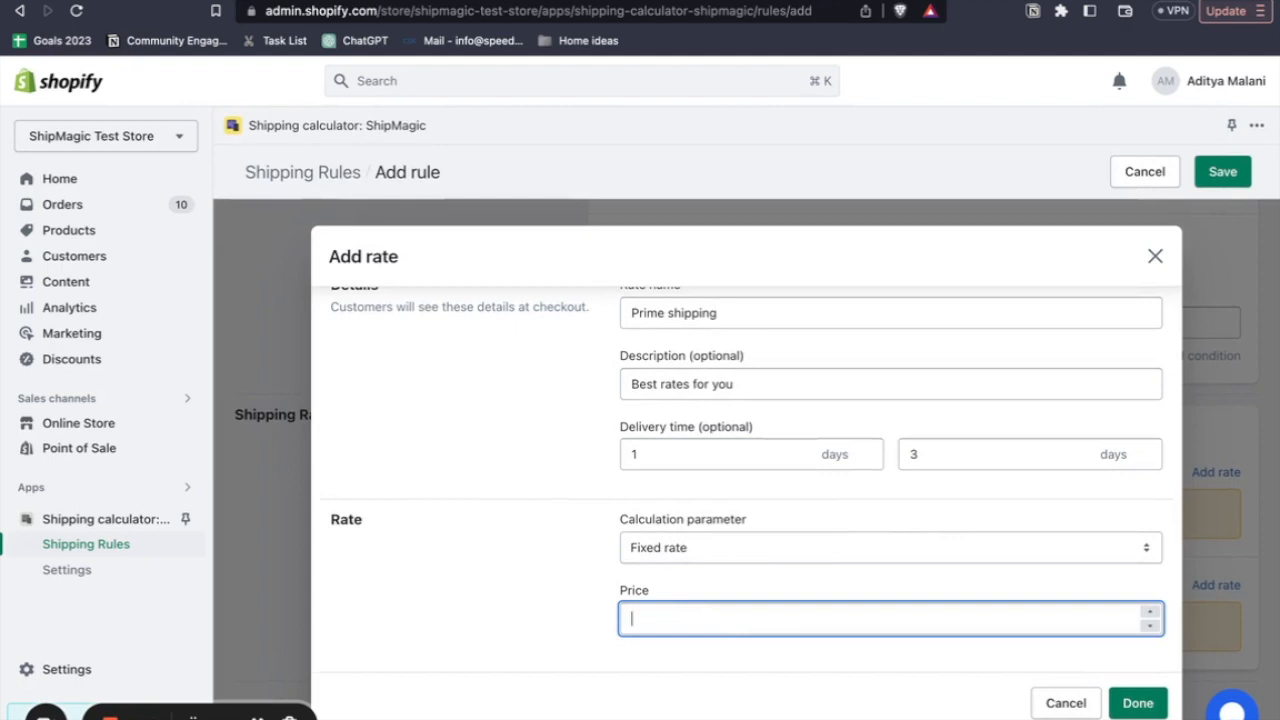
{"action": "left_click", "coordinate": [155, 2]}
{"action": "left_click", "coordinate": [308, 265]}
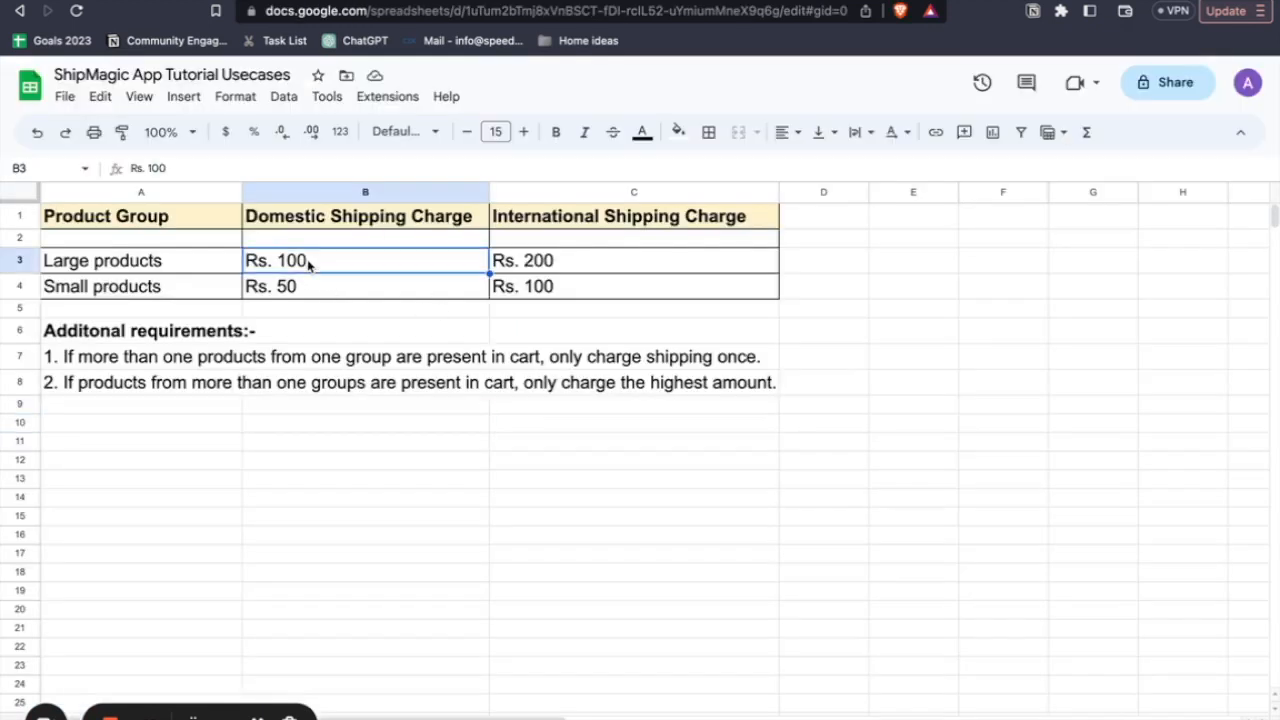
{"action": "left_click", "coordinate": [330, 2]}
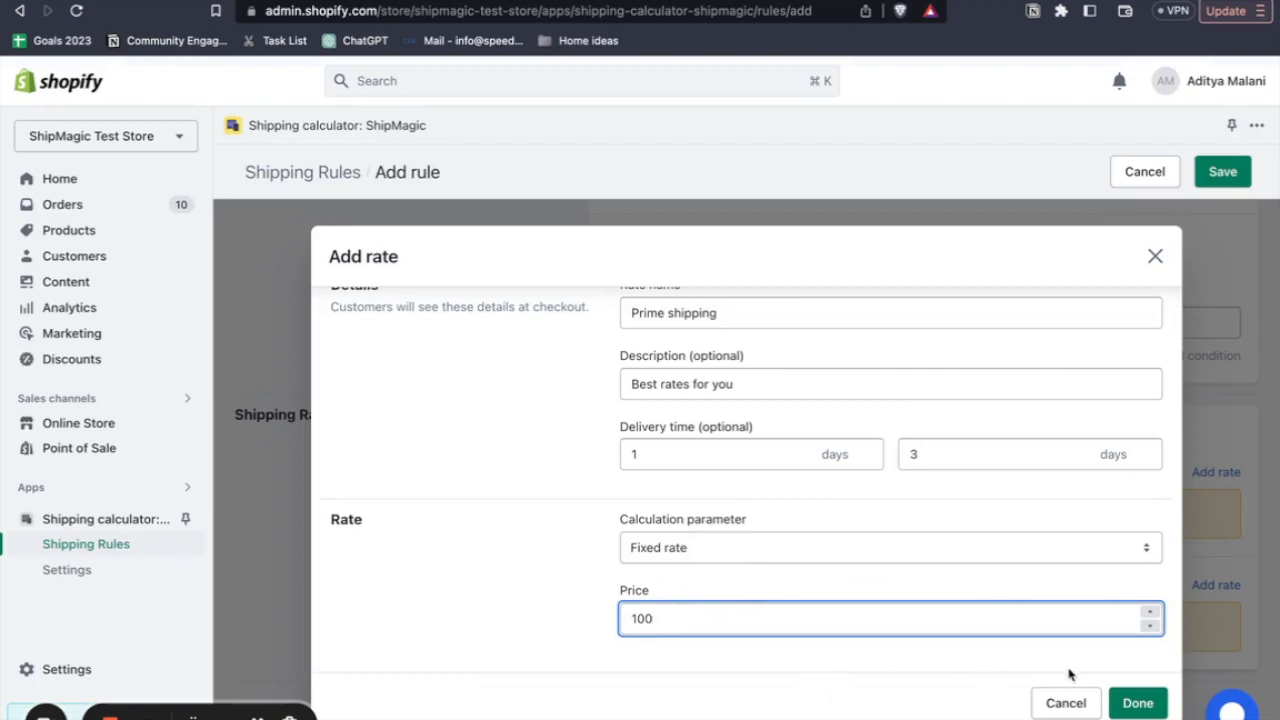
{"action": "left_click", "coordinate": [1137, 703]}
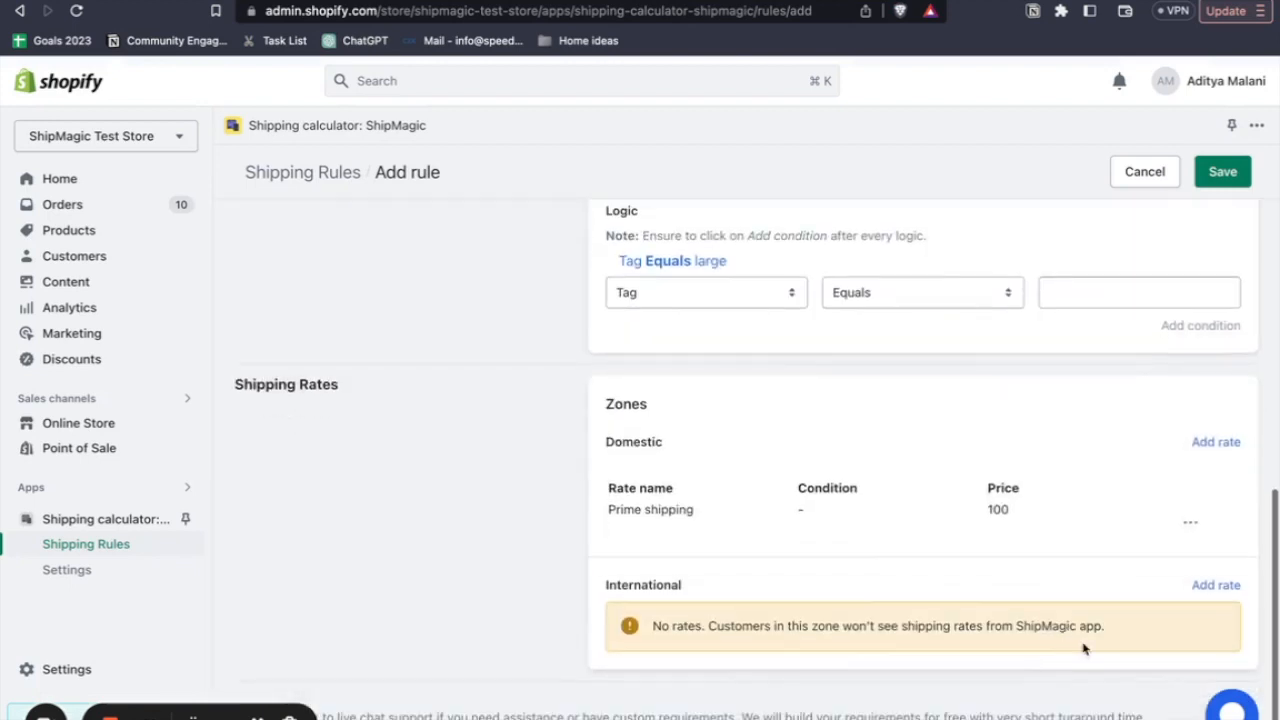
- Start an International zone rate named "Prime Shipping" with the description "Best rates for you"
{"action": "left_click", "coordinate": [1210, 585]}
{"action": "left_click", "coordinate": [734, 350]}
{"action": "type", "text": "Prime"}
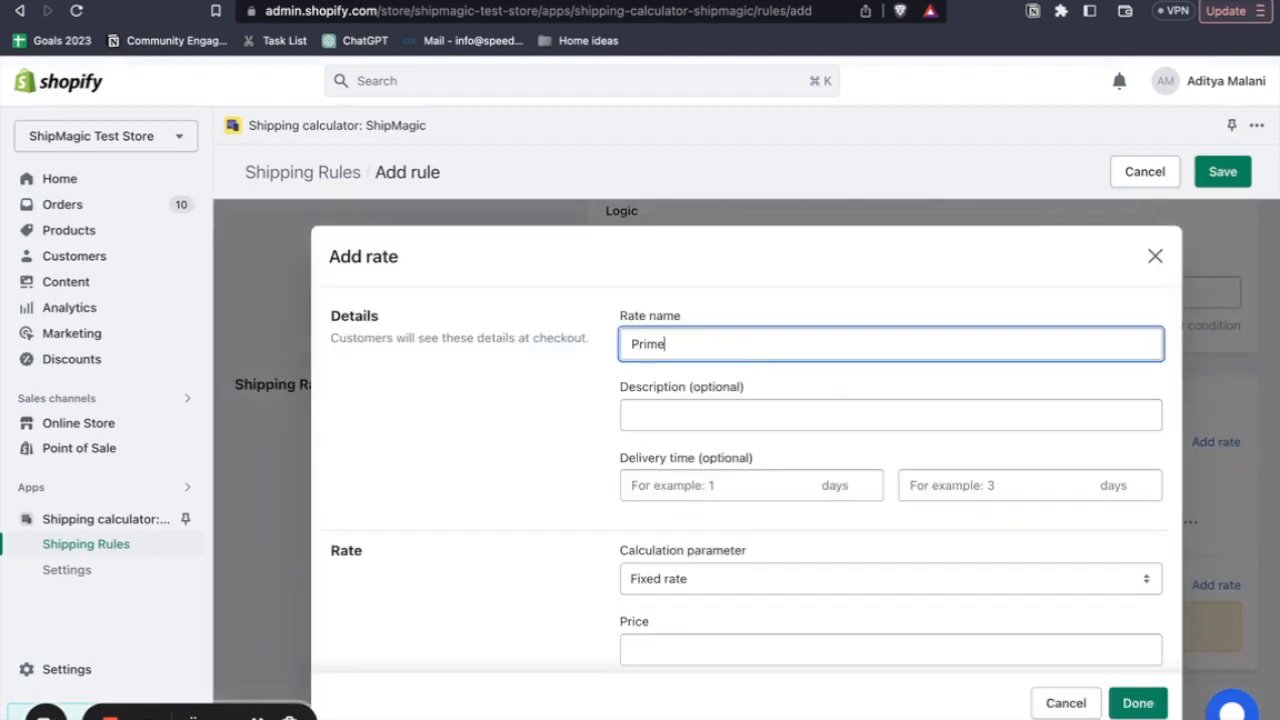
{"action": "type", "text": " Shipping"}
{"action": "left_click", "coordinate": [689, 413]}
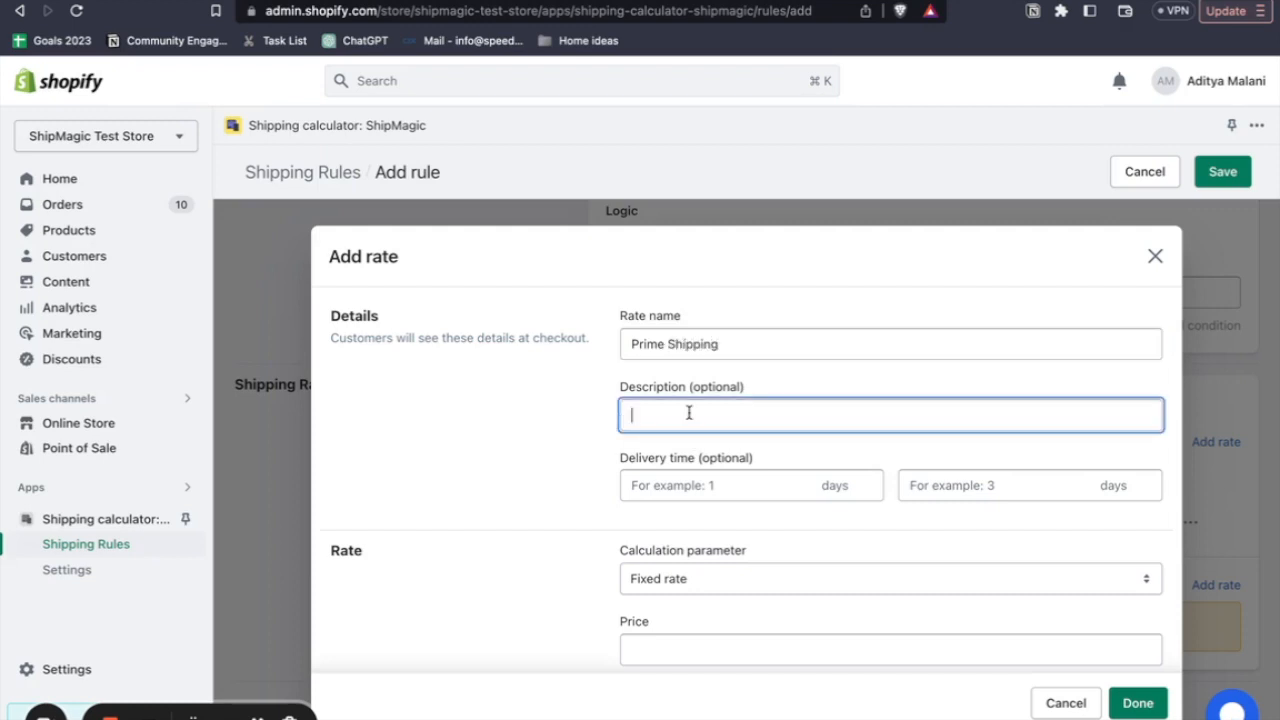
{"action": "type", "text": "Best rates for you"}
- Give the international rate a delivery time of 3 to 5 days and a fixed price of 200, and finish the rate
{"action": "left_click", "coordinate": [632, 485]}
{"action": "type", "text": "3"}
{"action": "left_click", "coordinate": [910, 485]}
{"action": "type", "text": "5"}
{"action": "scroll", "coordinate": [874, 566], "scroll_direction": "down", "scroll_amount": 1}
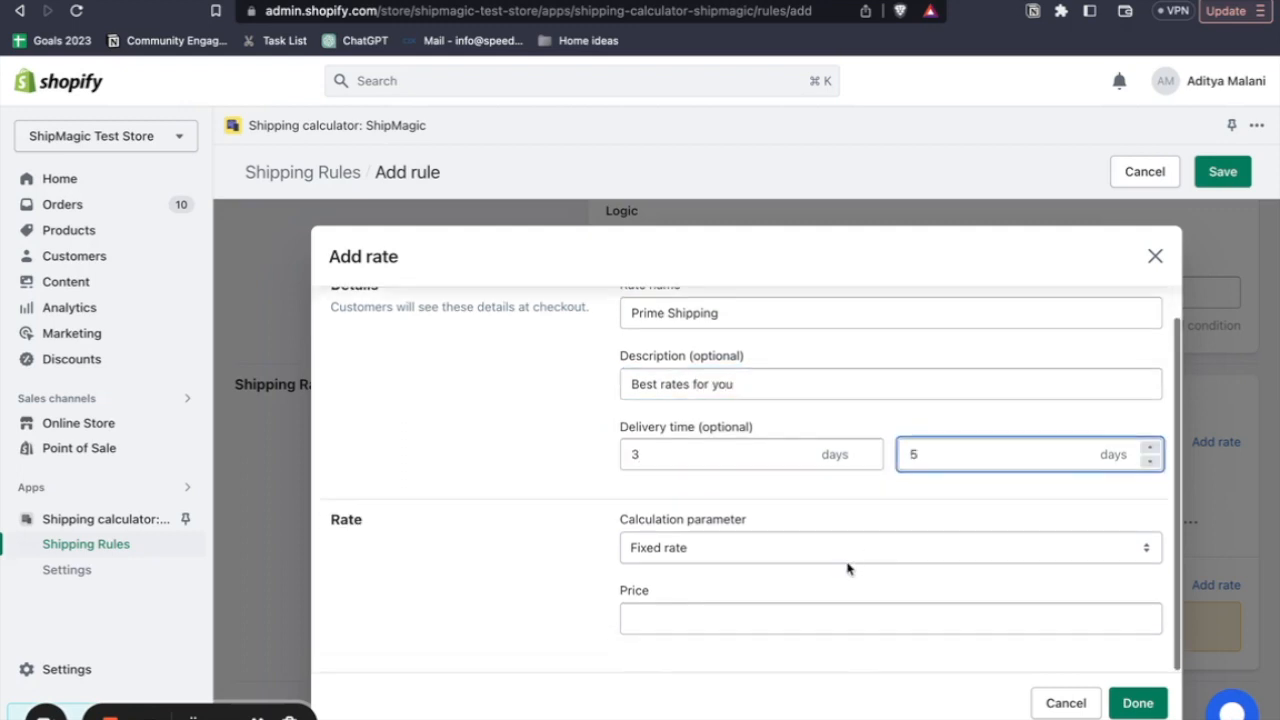
{"action": "left_click", "coordinate": [741, 609]}
{"action": "type", "text": "200"}
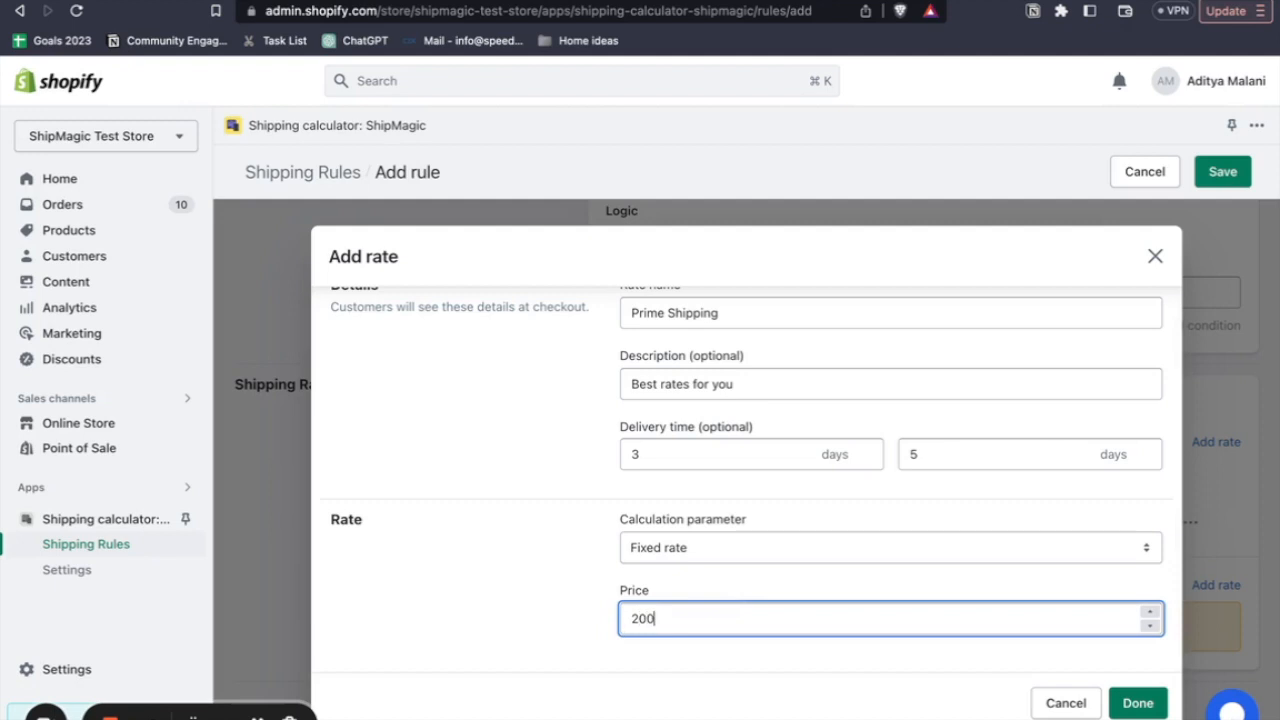
{"action": "left_click", "coordinate": [1122, 696]}
- Rename the international rate to "Prime shipping" to match the domestic one, and save the large products rule
{"action": "scroll", "coordinate": [936, 670], "scroll_direction": "down", "scroll_amount": 1}
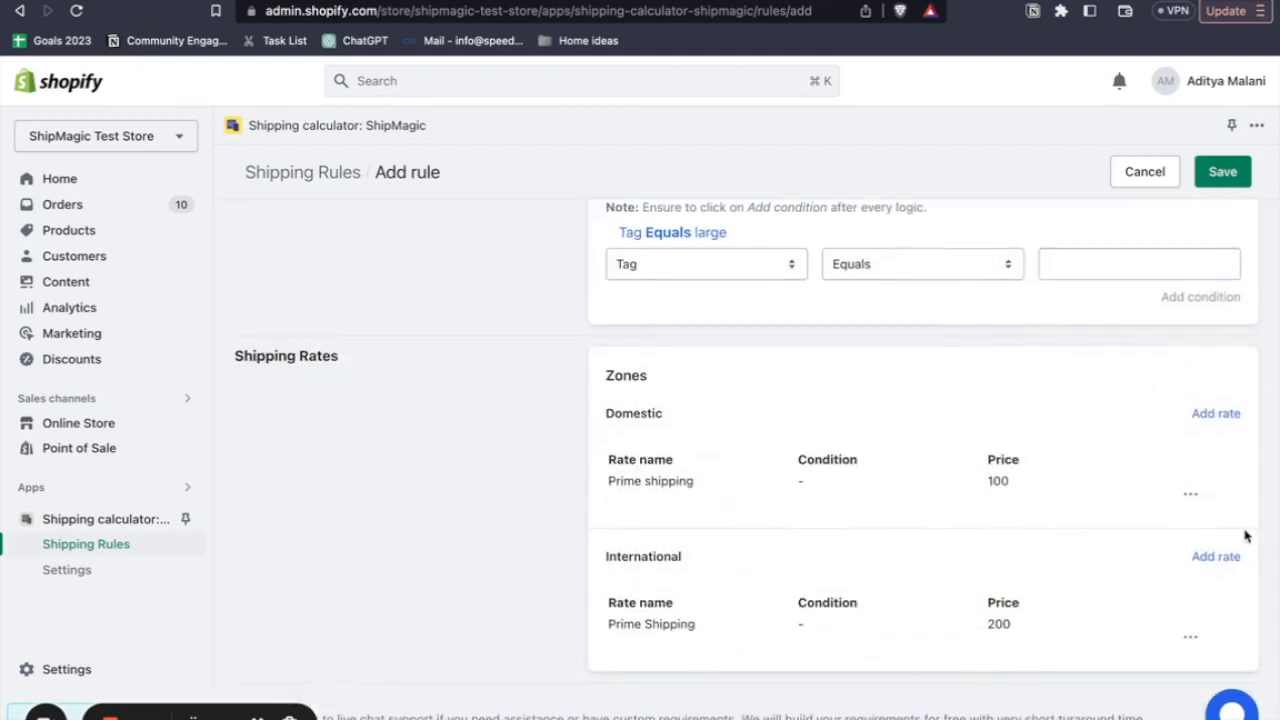
{"action": "left_click", "coordinate": [1189, 636]}
{"action": "left_click", "coordinate": [1203, 662]}
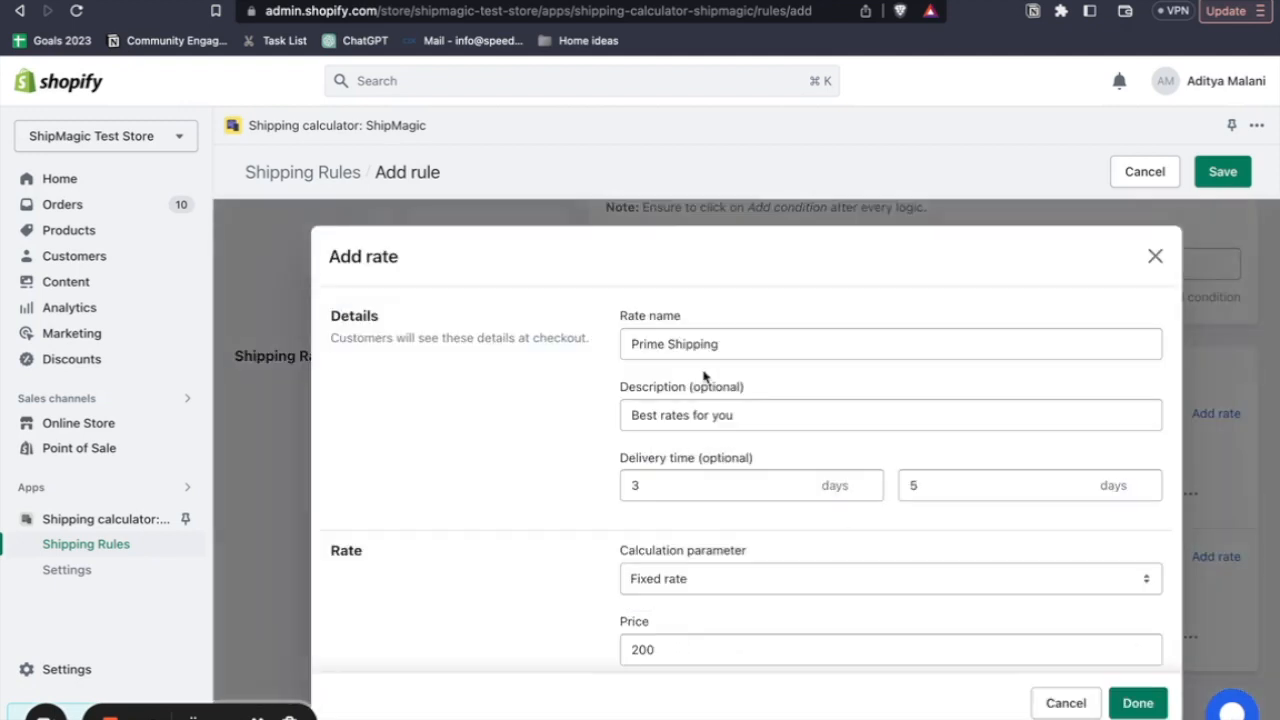
{"action": "left_click", "coordinate": [673, 343]}
{"action": "key", "text": "BackSpace"}
{"action": "type", "text": "s"}
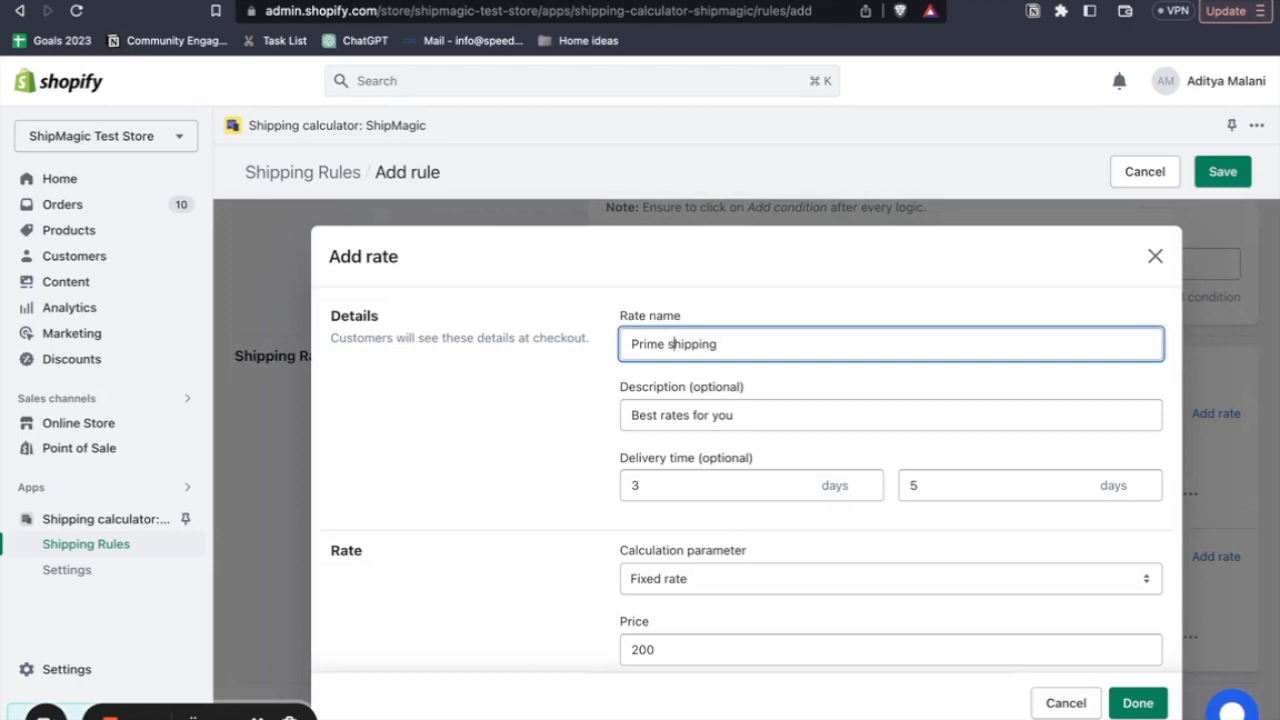
{"action": "left_click", "coordinate": [1130, 703]}
{"action": "scroll", "coordinate": [1022, 596], "scroll_direction": "down", "scroll_amount": 1}
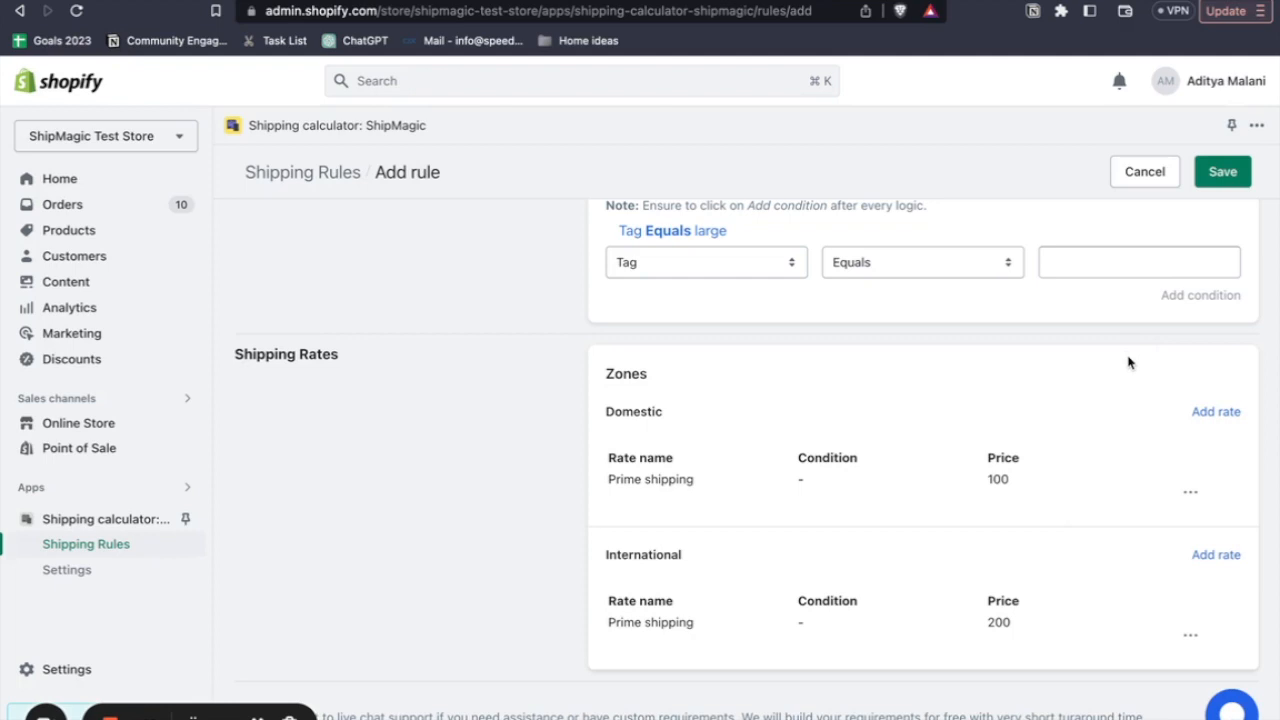
{"action": "left_click", "coordinate": [1214, 182]}
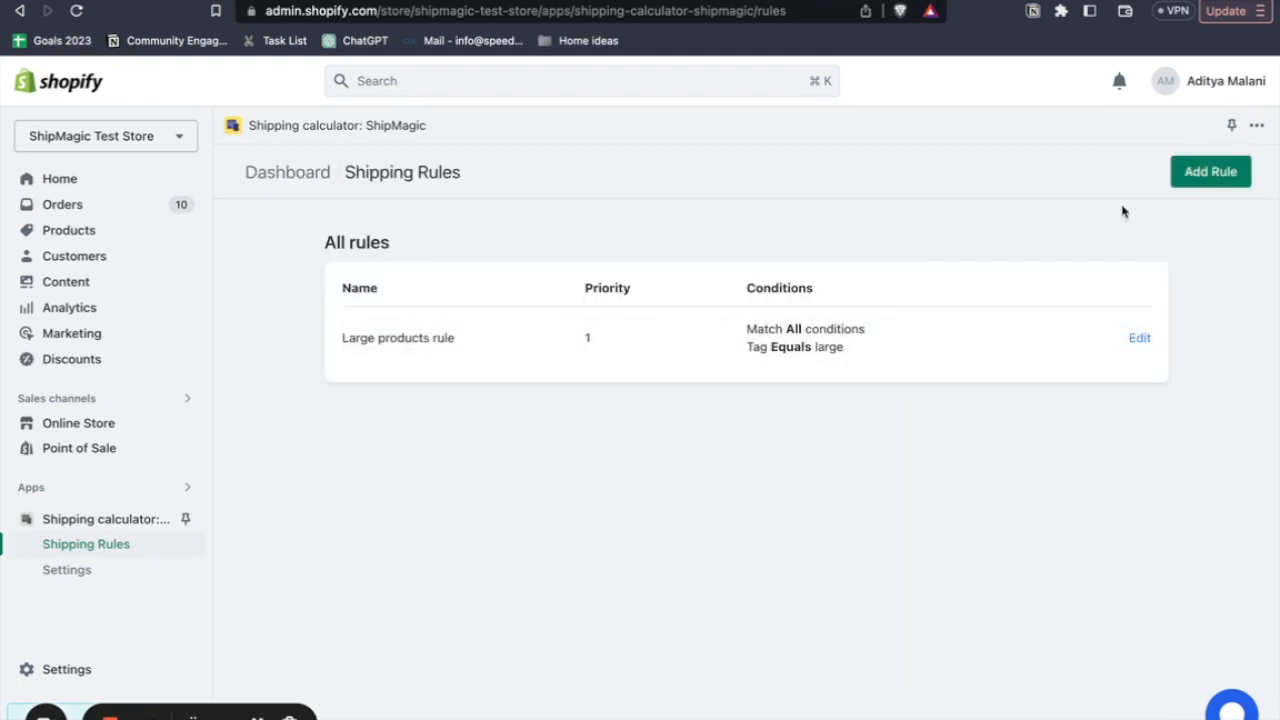
- Start another shipping rule named "Small products rule" with priority 2
{"action": "left_click", "coordinate": [1203, 181]}
{"action": "left_click", "coordinate": [677, 270]}
{"action": "type", "text": "Small produ"}
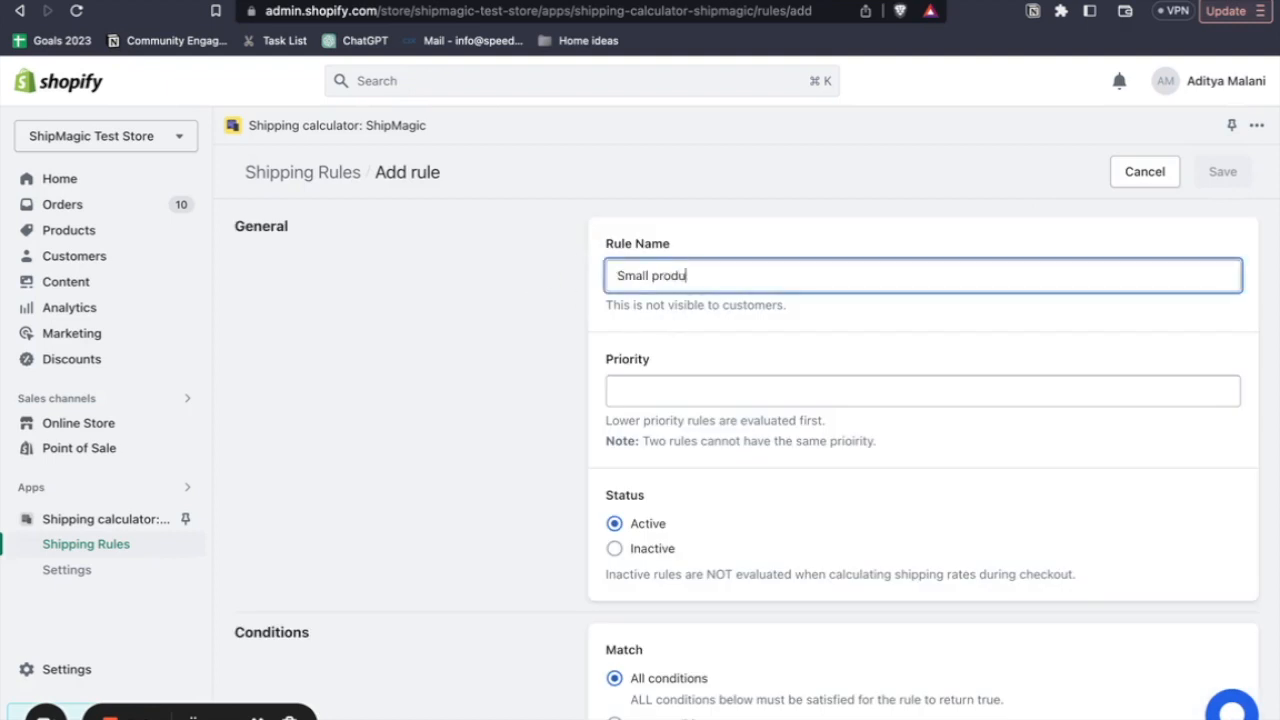
{"action": "type", "text": "cts rule"}
{"action": "left_click", "coordinate": [686, 383]}
{"action": "type", "text": "2"}
{"action": "left_click", "coordinate": [697, 482]}
- Add a condition to the small products rule so that the product Tag Does Not Equal large
{"action": "scroll", "coordinate": [697, 482], "scroll_direction": "down", "scroll_amount": 5}
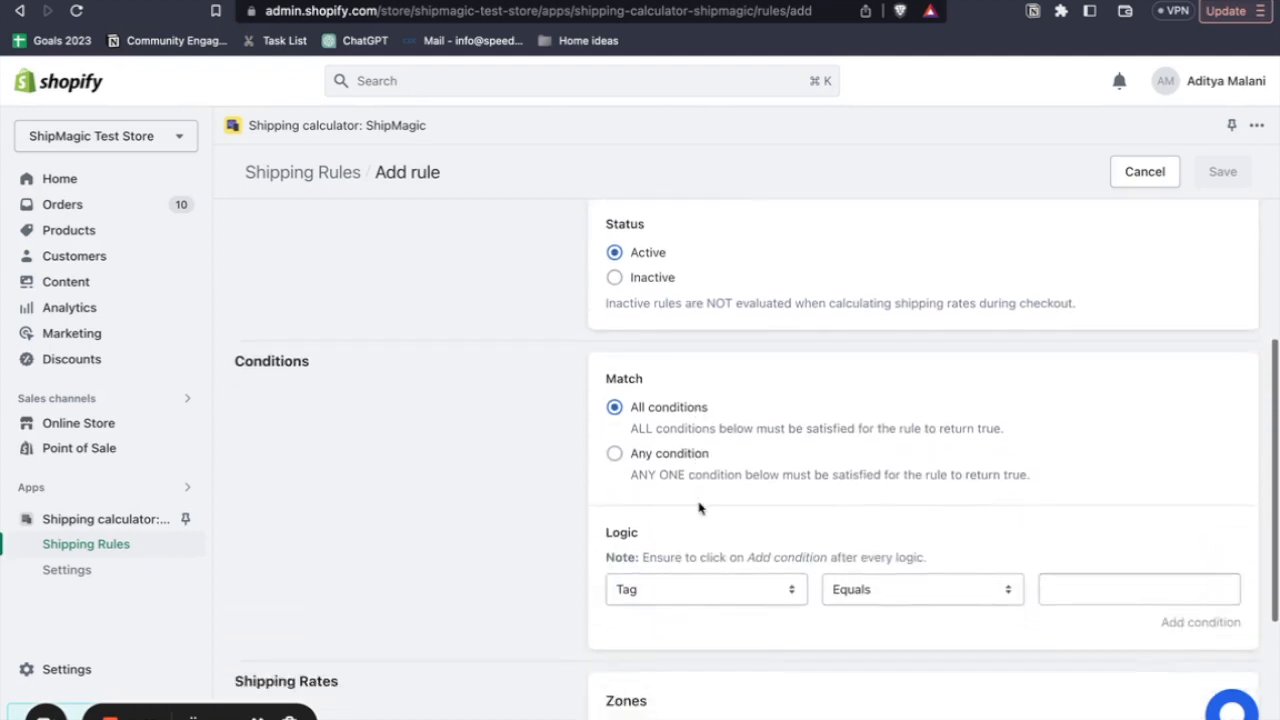
{"action": "scroll", "coordinate": [735, 596], "scroll_direction": "down", "scroll_amount": 1}
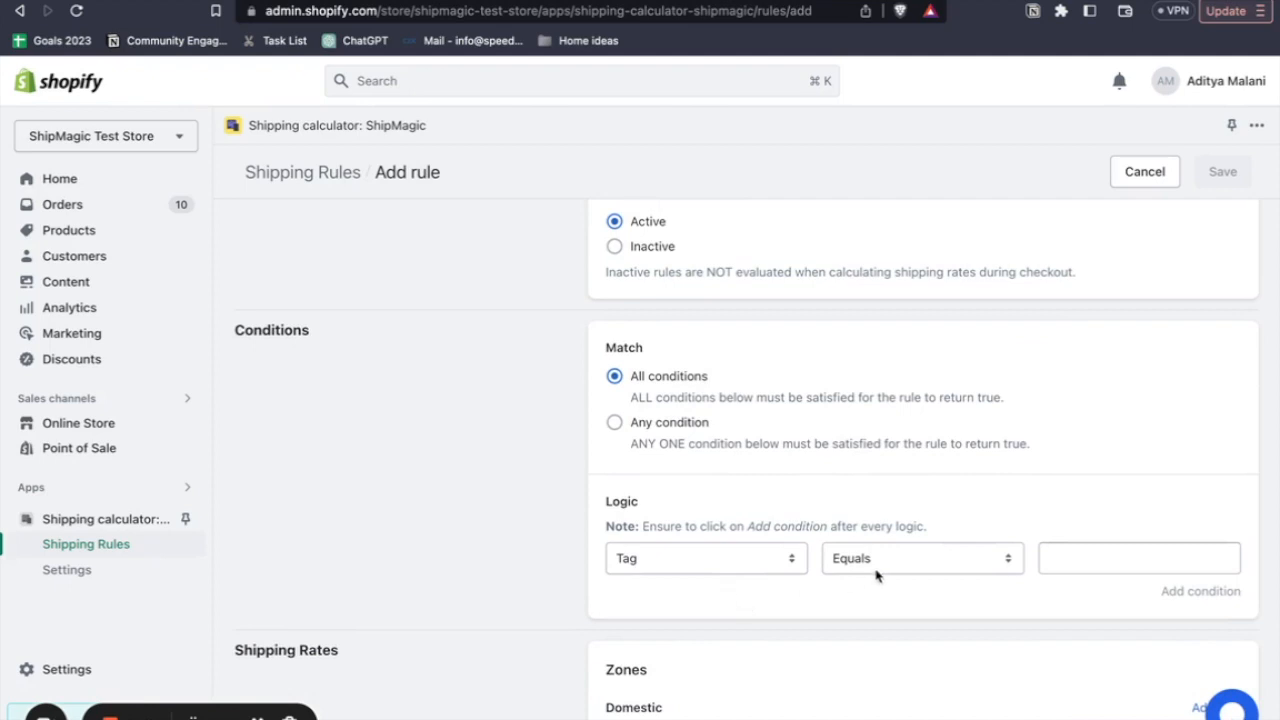
{"action": "left_click", "coordinate": [712, 562]}
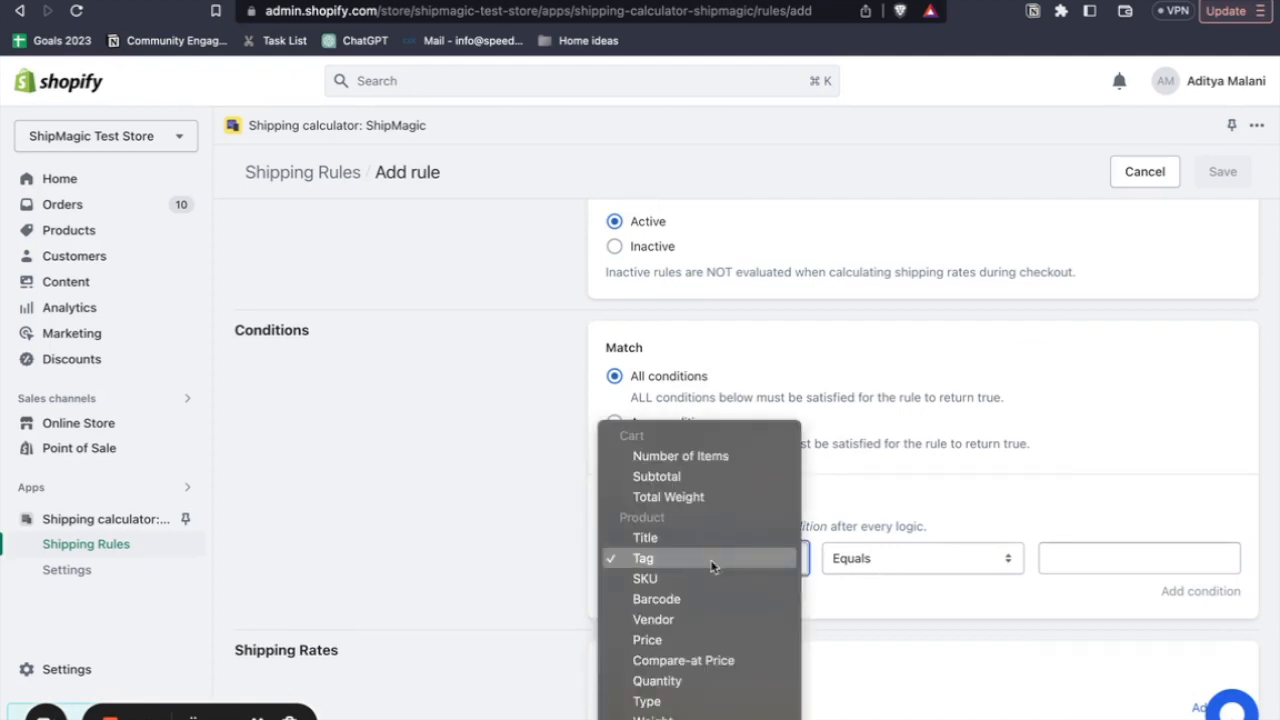
{"action": "left_click", "coordinate": [645, 558]}
{"action": "left_click", "coordinate": [938, 556]}
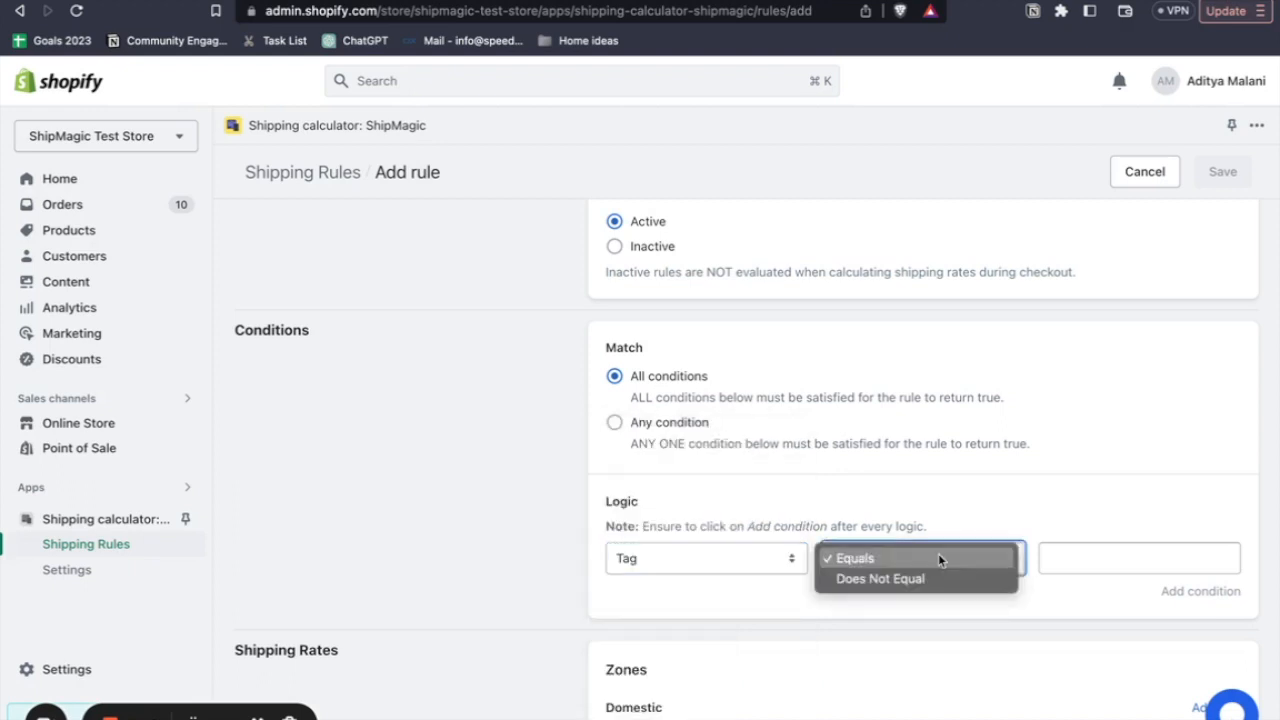
{"action": "left_click", "coordinate": [877, 577]}
{"action": "left_click", "coordinate": [1045, 553]}
{"action": "type", "text": "large"}
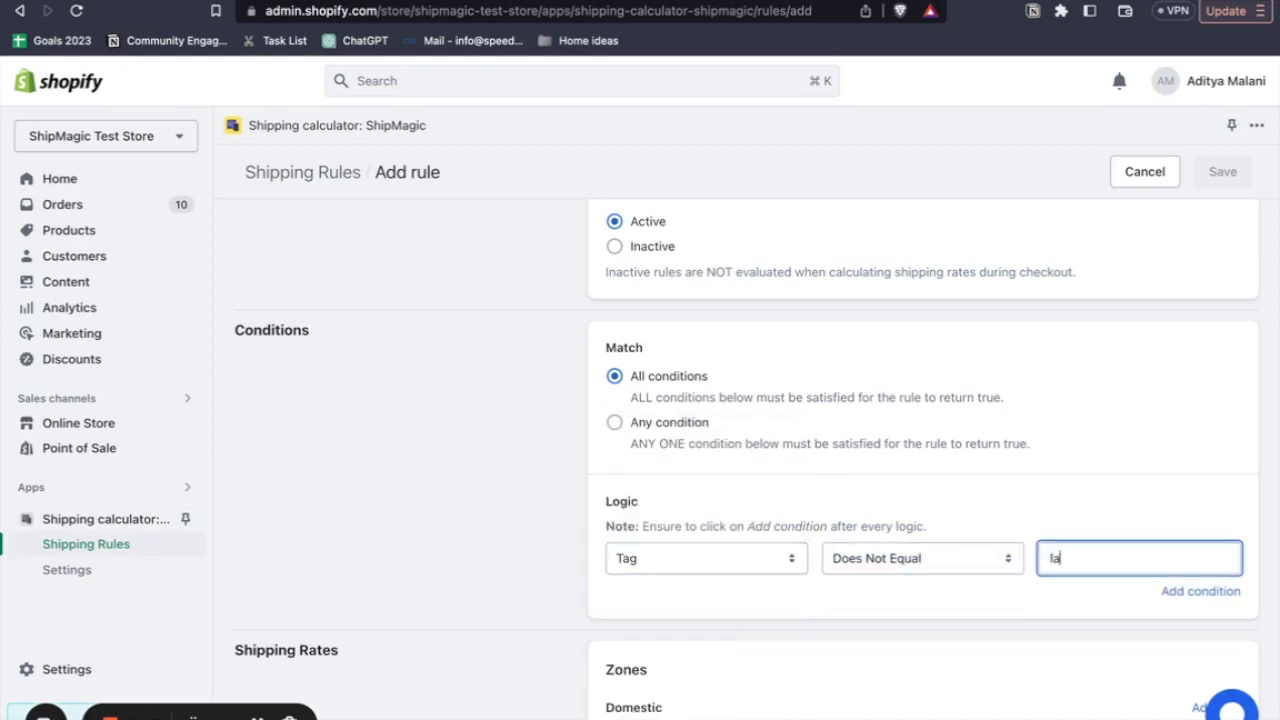
{"action": "left_click", "coordinate": [1170, 592]}
- Start a Domestic zone rate named "Prime shipping" with the description "Best rates for you"
{"action": "scroll", "coordinate": [1024, 620], "scroll_direction": "down", "scroll_amount": 3}
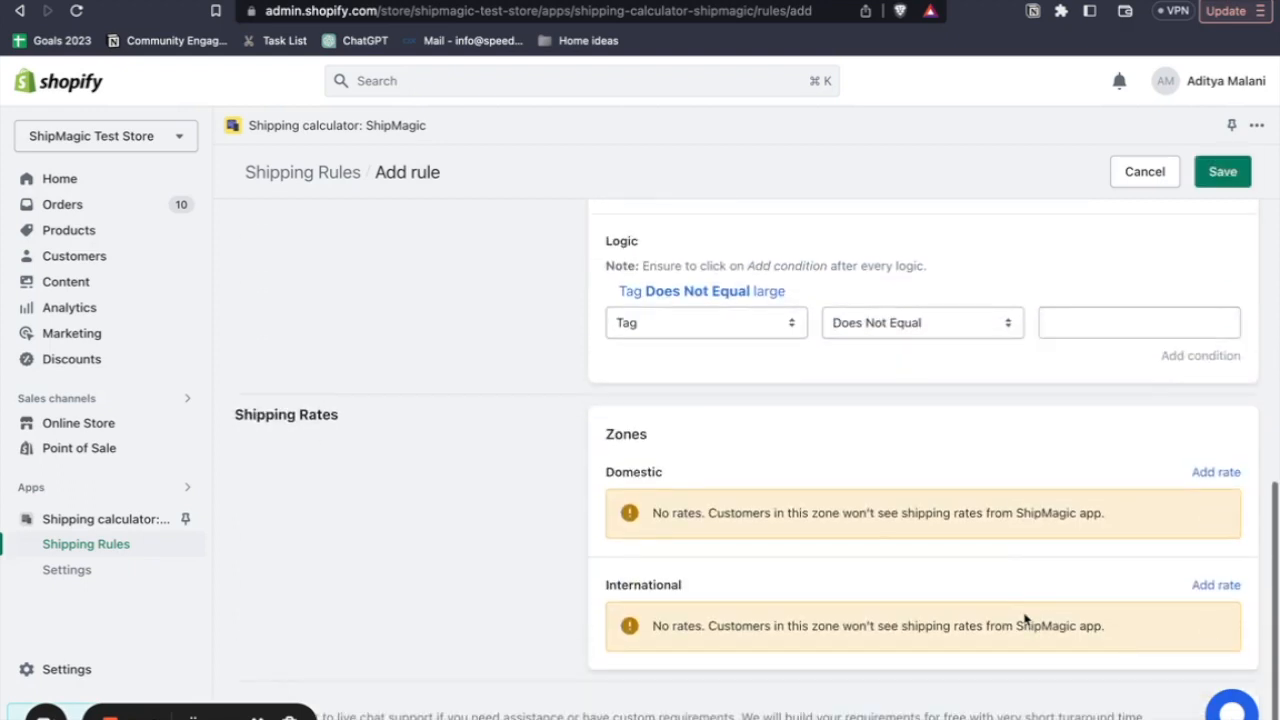
{"action": "left_click", "coordinate": [1216, 473]}
{"action": "left_click", "coordinate": [684, 331]}
{"action": "type", "text": "Prime shipping"}
{"action": "left_click", "coordinate": [692, 418]}
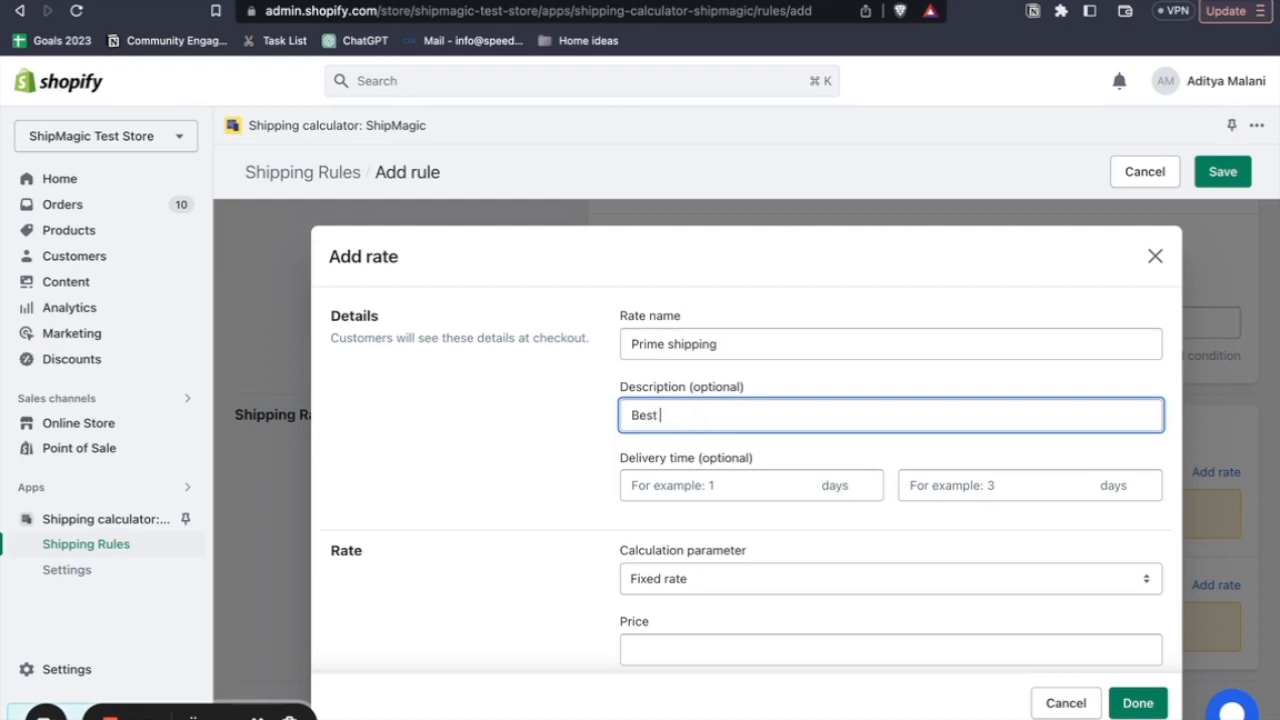
{"action": "type", "text": "Best rates for you"}
- Set the domestic rate's delivery time to 1 to 3 days
{"action": "left_click", "coordinate": [693, 490]}
{"action": "type", "text": "1"}
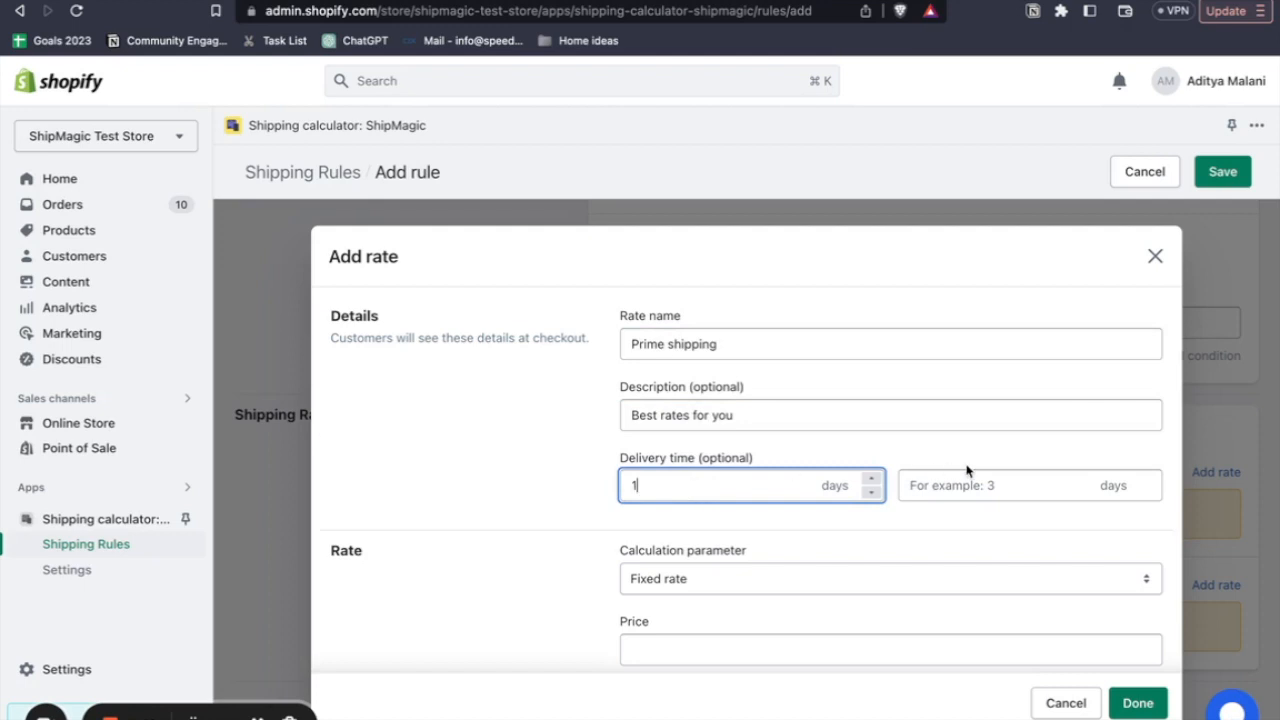
{"action": "left_click", "coordinate": [949, 472]}
{"action": "type", "text": "3"}
{"action": "left_click", "coordinate": [916, 531]}
{"action": "scroll", "coordinate": [916, 531], "scroll_direction": "down", "scroll_amount": 1}
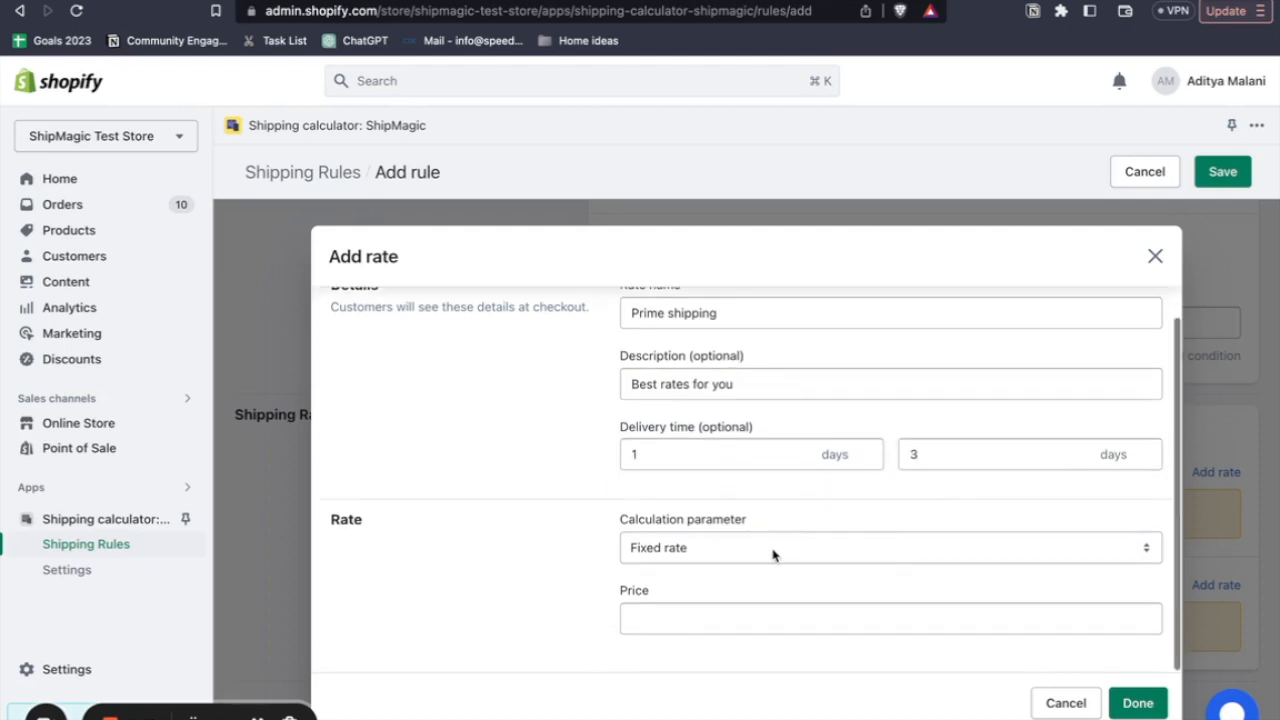
- Check the small products charges in the Google Sheets use-case table, then set the domestic fixed price to 50 and finish the rate
{"action": "left_click", "coordinate": [688, 620]}
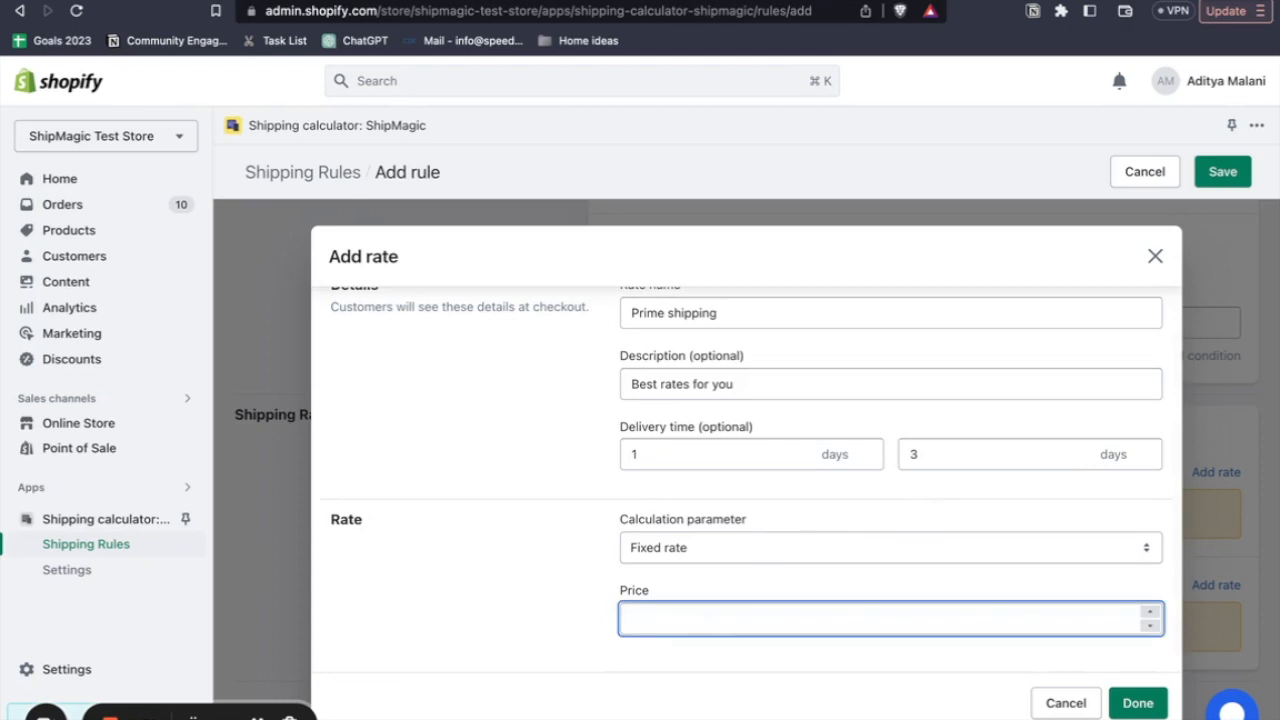
{"action": "left_click", "coordinate": [138, 2]}
{"action": "left_click", "coordinate": [317, 290]}
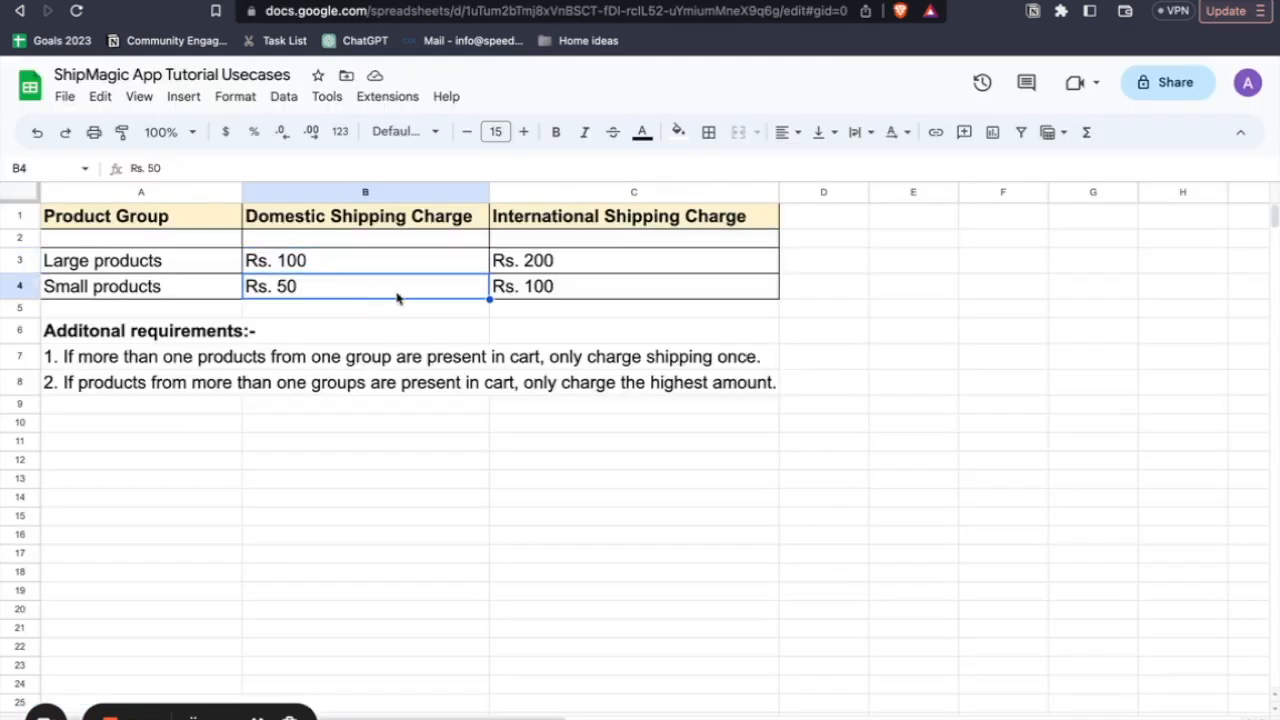
{"action": "left_click", "coordinate": [535, 298]}
{"action": "key", "text": "ctrl+Tab"}
{"action": "type", "text": "50"}
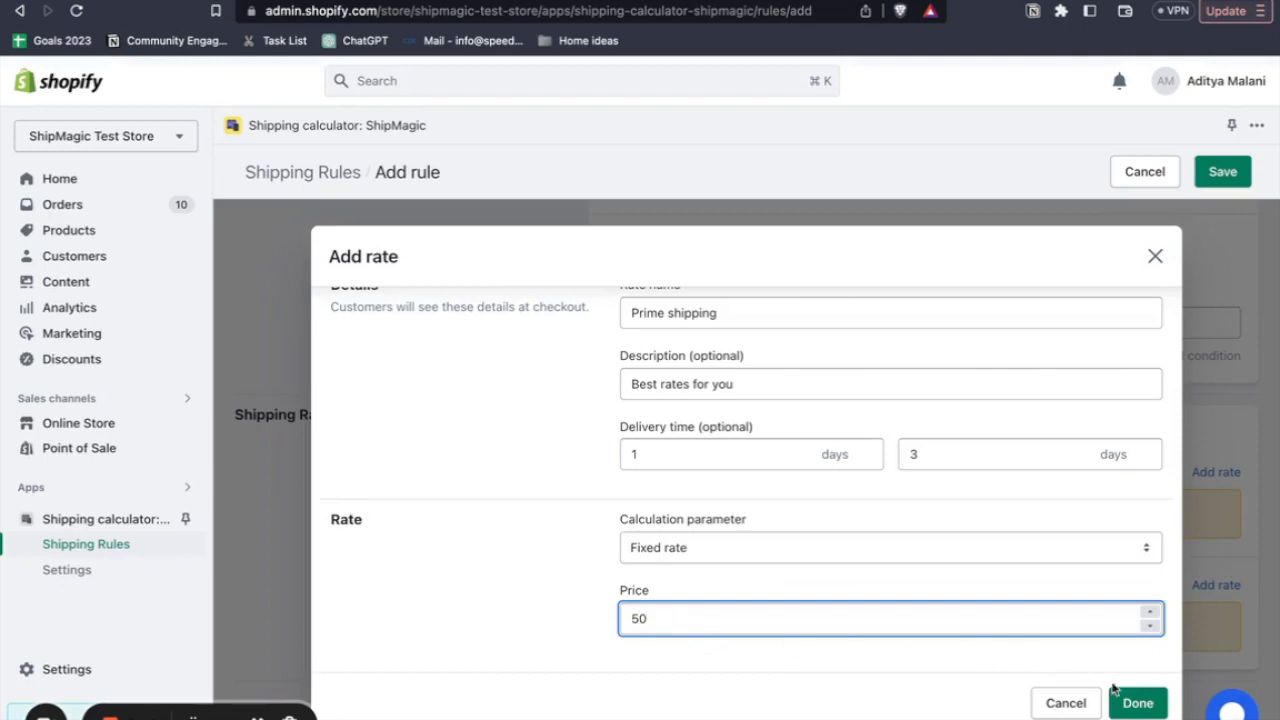
{"action": "left_click", "coordinate": [1137, 702]}
- Start an International zone rate named "Prime shipping" with the description "Best rates for you"
{"action": "left_click", "coordinate": [1216, 586]}
{"action": "left_click", "coordinate": [666, 340]}
{"action": "type", "text": "Prime shipping"}
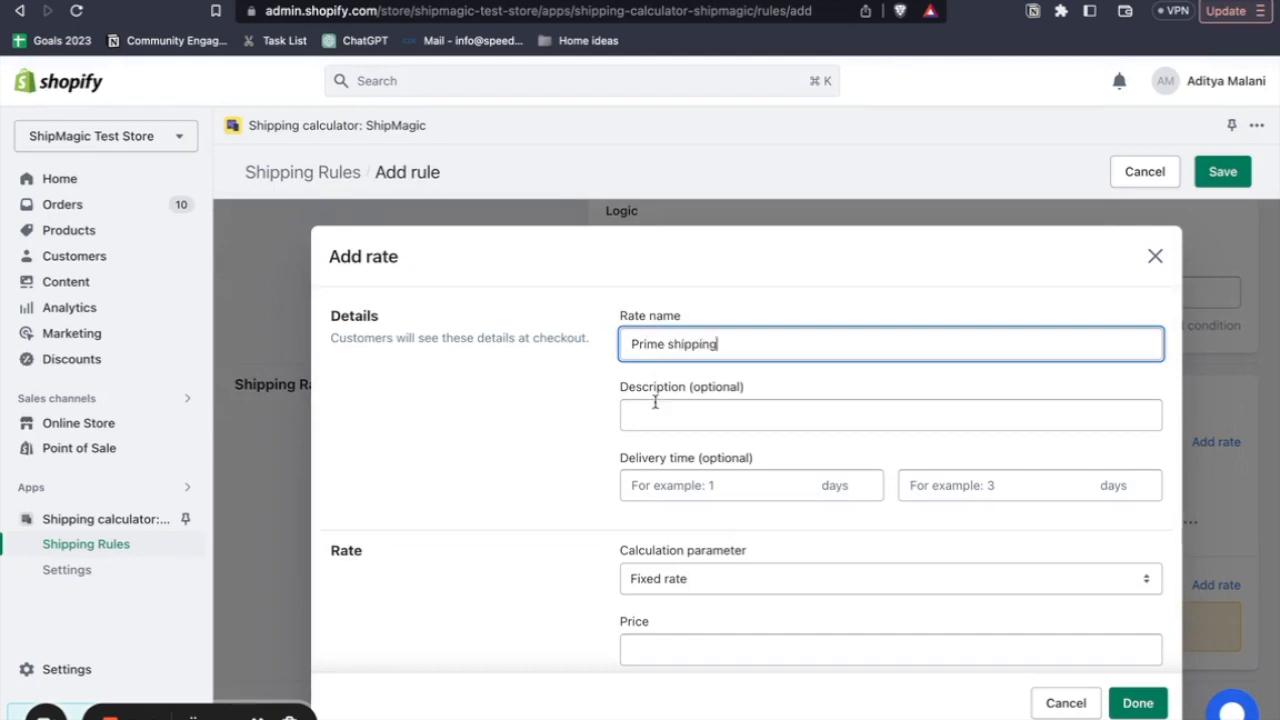
{"action": "left_click", "coordinate": [655, 402]}
{"action": "type", "text": "Best rates for you"}
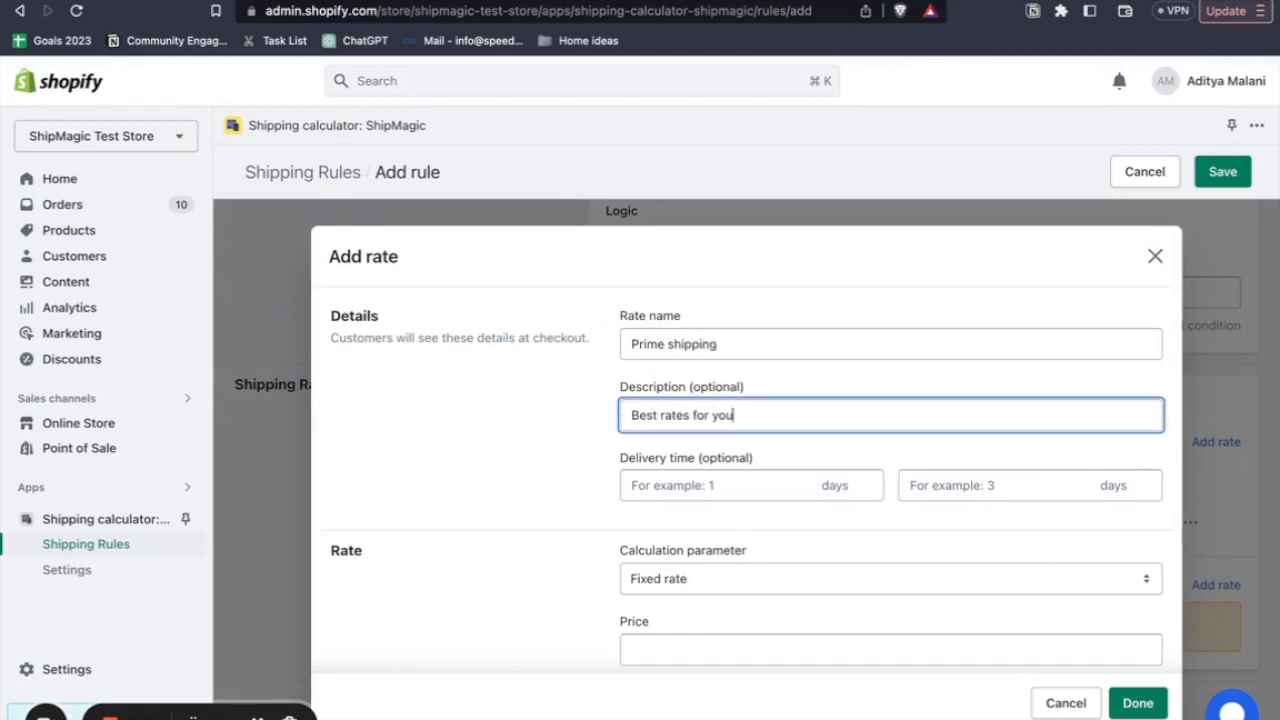
- Set the international rate's delivery time to 3 to 5 days
{"action": "left_click", "coordinate": [862, 486]}
{"action": "type", "text": "3"}
{"action": "left_click", "coordinate": [970, 486]}
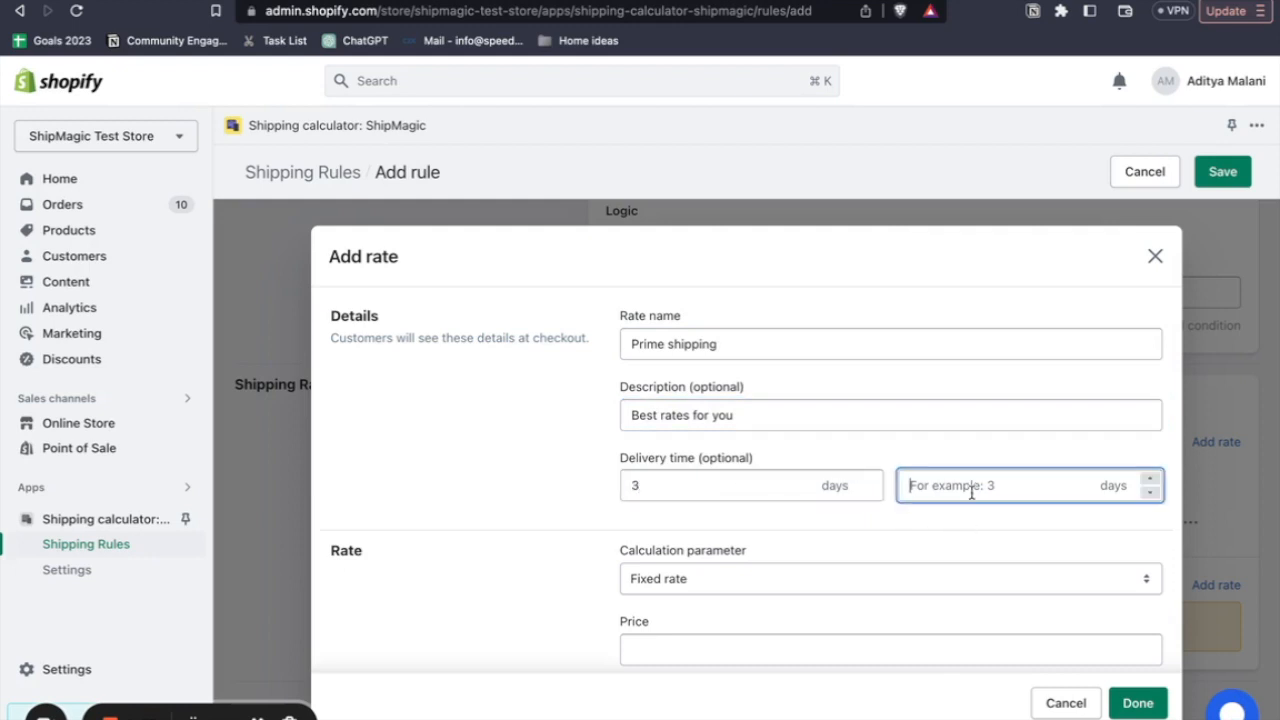
{"action": "type", "text": "5"}
- Give the international rate a fixed price of 100, finish it, and save the small products rule
{"action": "scroll", "coordinate": [900, 560], "scroll_direction": "down", "scroll_amount": 1}
{"action": "left_click", "coordinate": [789, 551]}
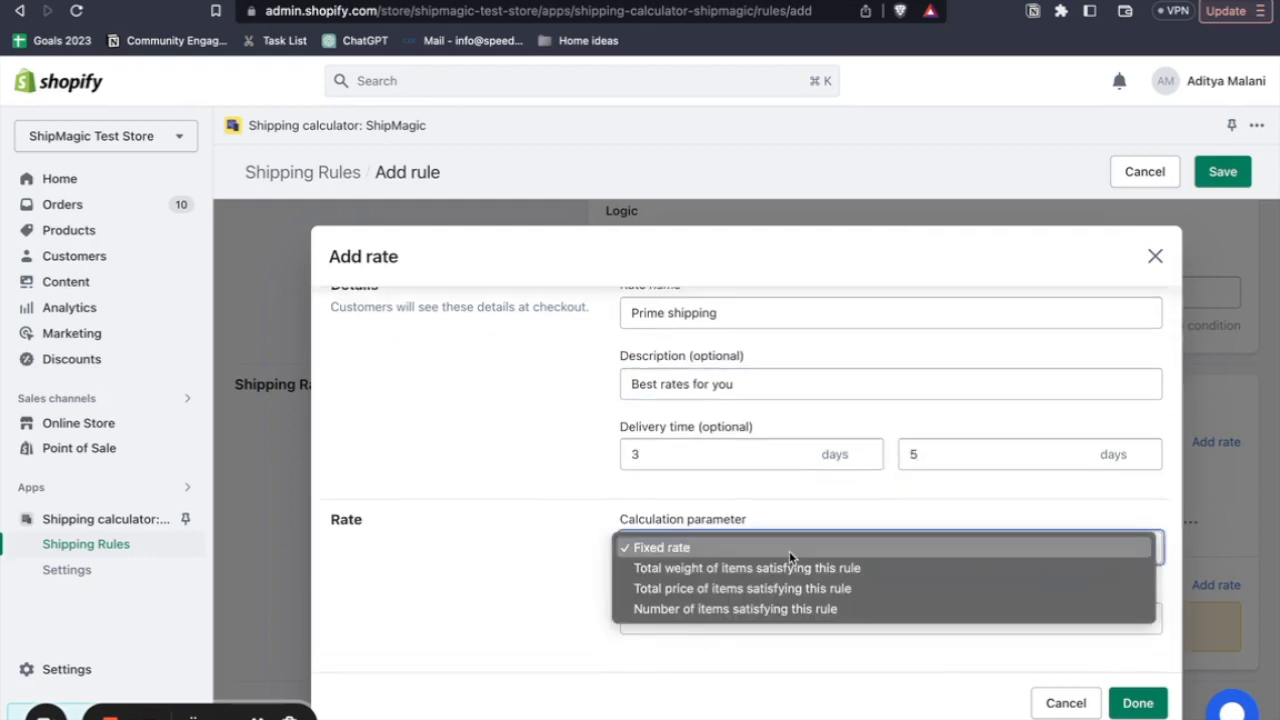
{"action": "left_click", "coordinate": [789, 551]}
{"action": "left_click", "coordinate": [630, 617]}
{"action": "type", "text": "100"}
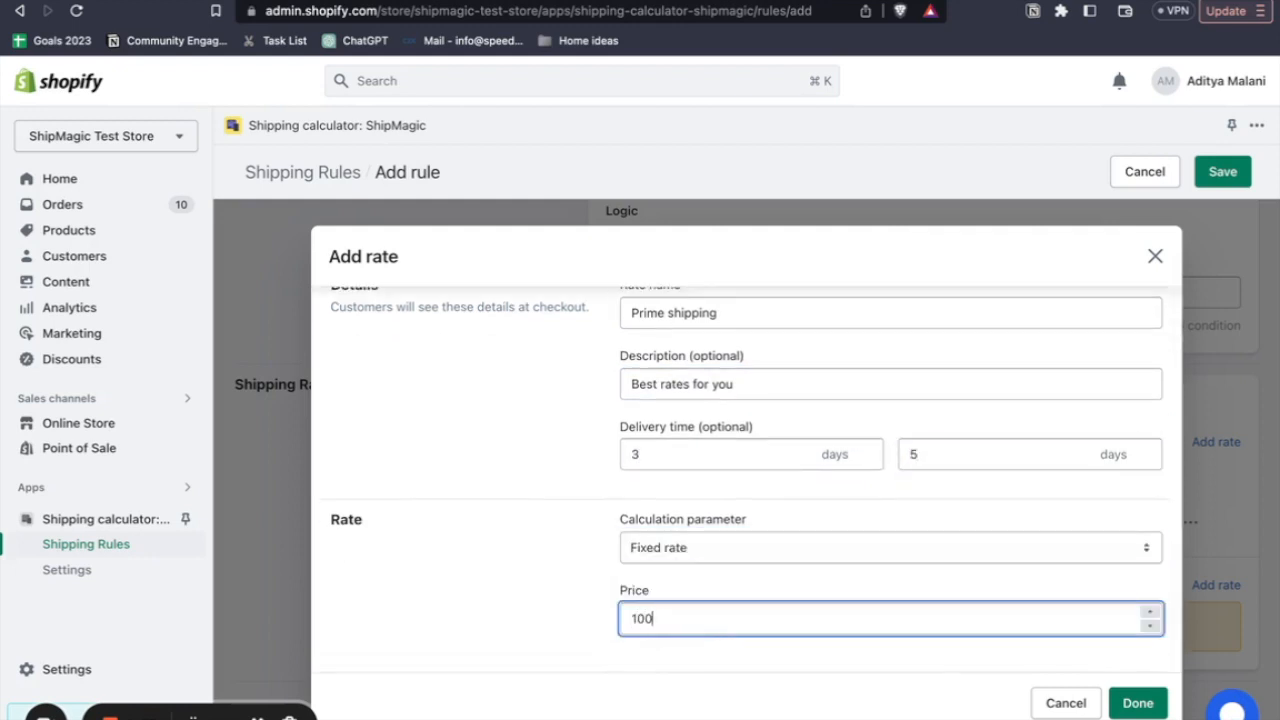
{"action": "left_click", "coordinate": [1130, 703]}
{"action": "left_click", "coordinate": [1215, 176]}
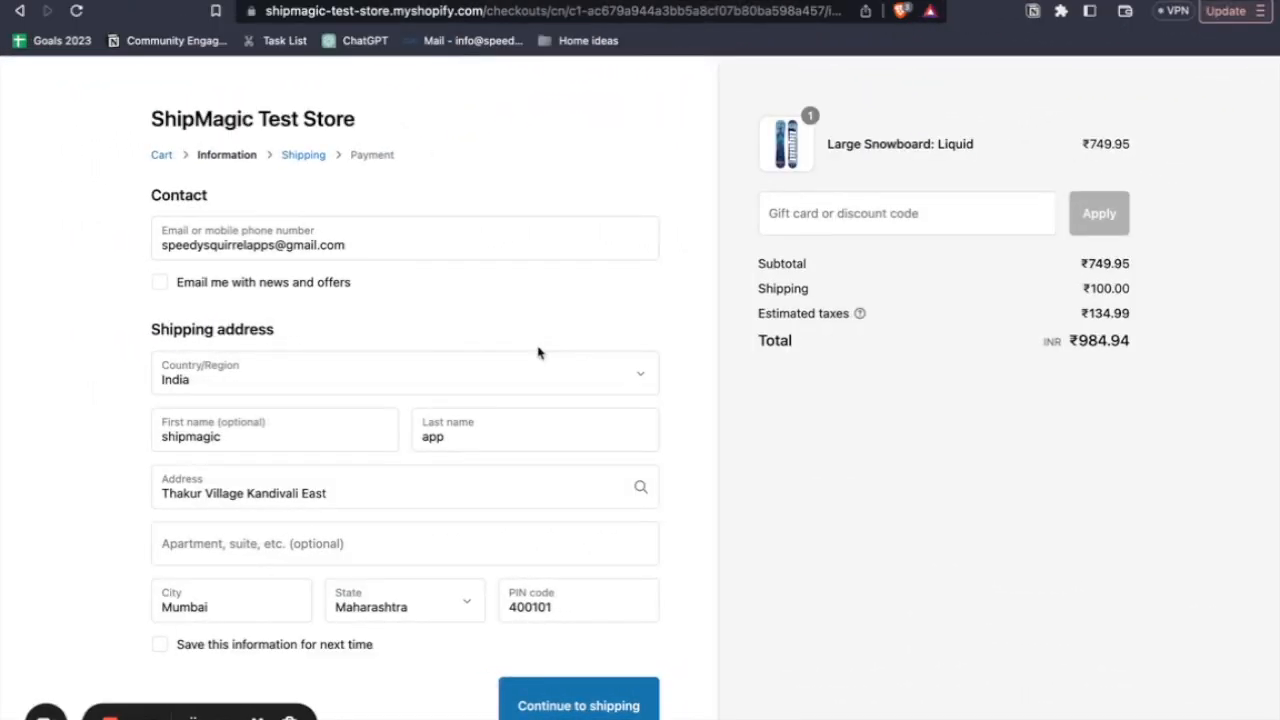
- Proceed to shipping in the Large Snowboard: Liquid checkout and compare its rate with the large products' domestic charge in the sheet
{"action": "left_click_drag", "start_coordinate": [1006, 143], "coordinate": [822, 143]}
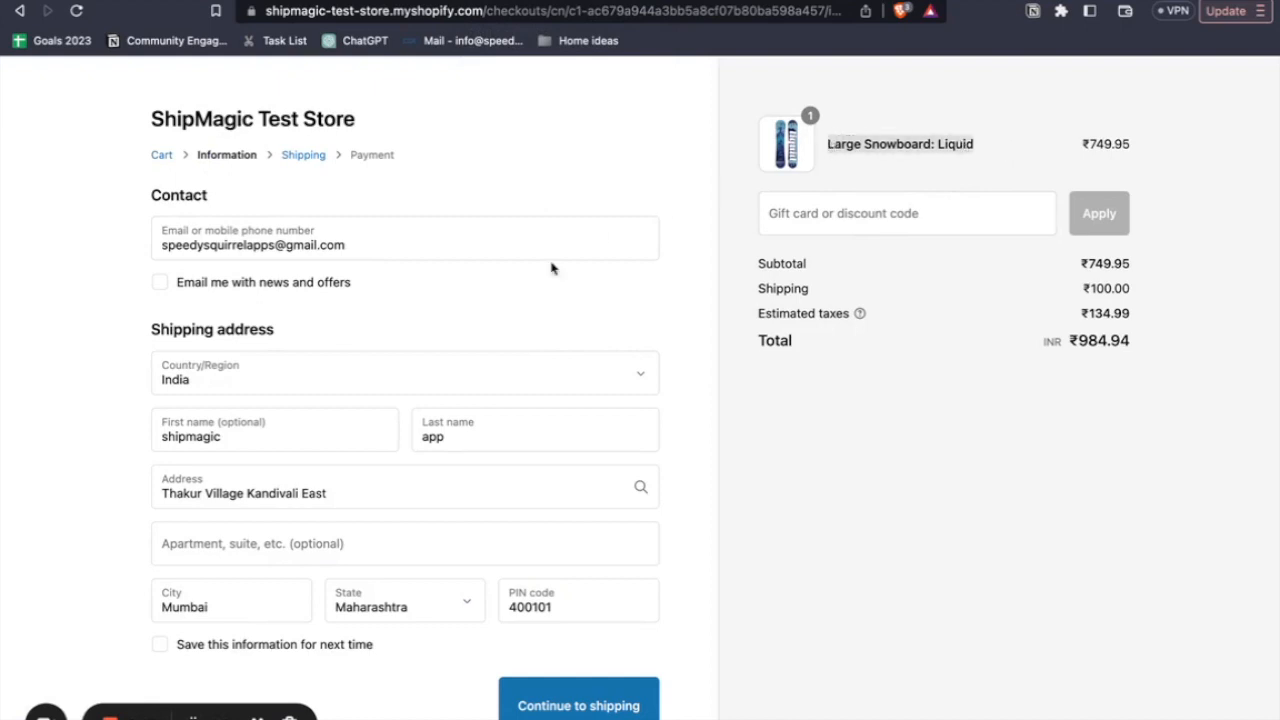
{"action": "scroll", "coordinate": [551, 268], "scroll_direction": "down", "scroll_amount": 1}
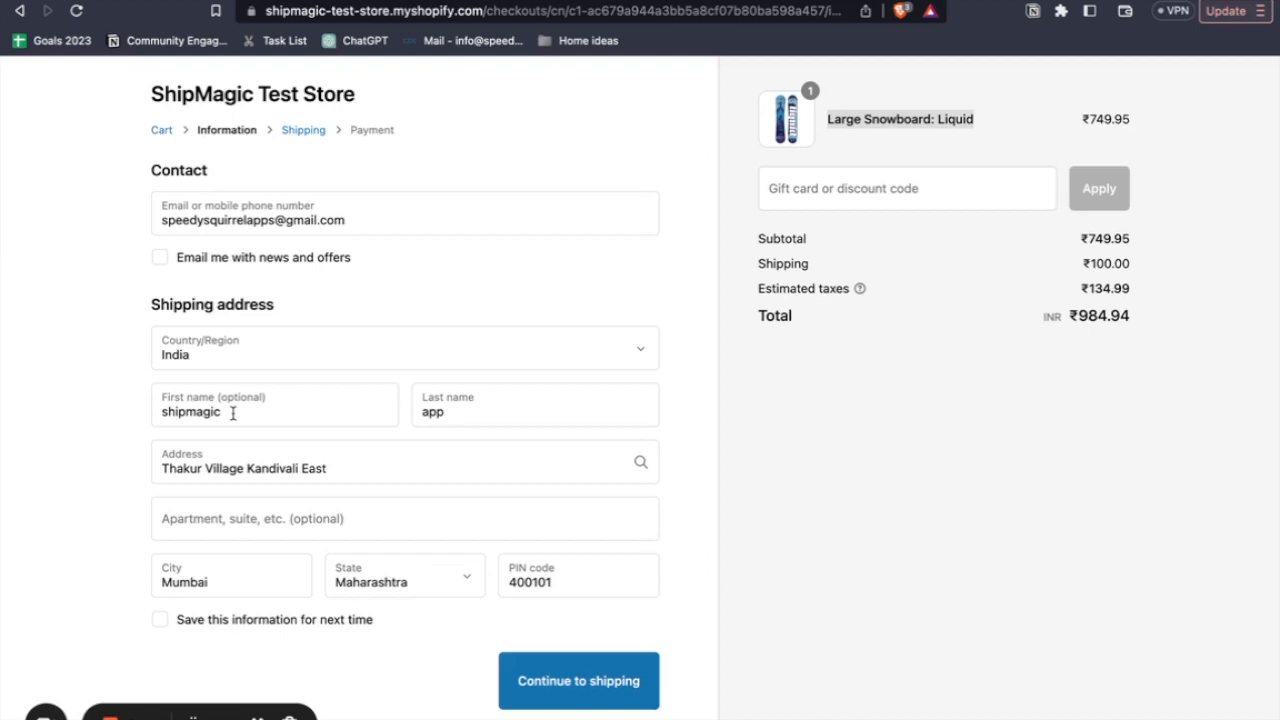
{"action": "left_click", "coordinate": [120, 434]}
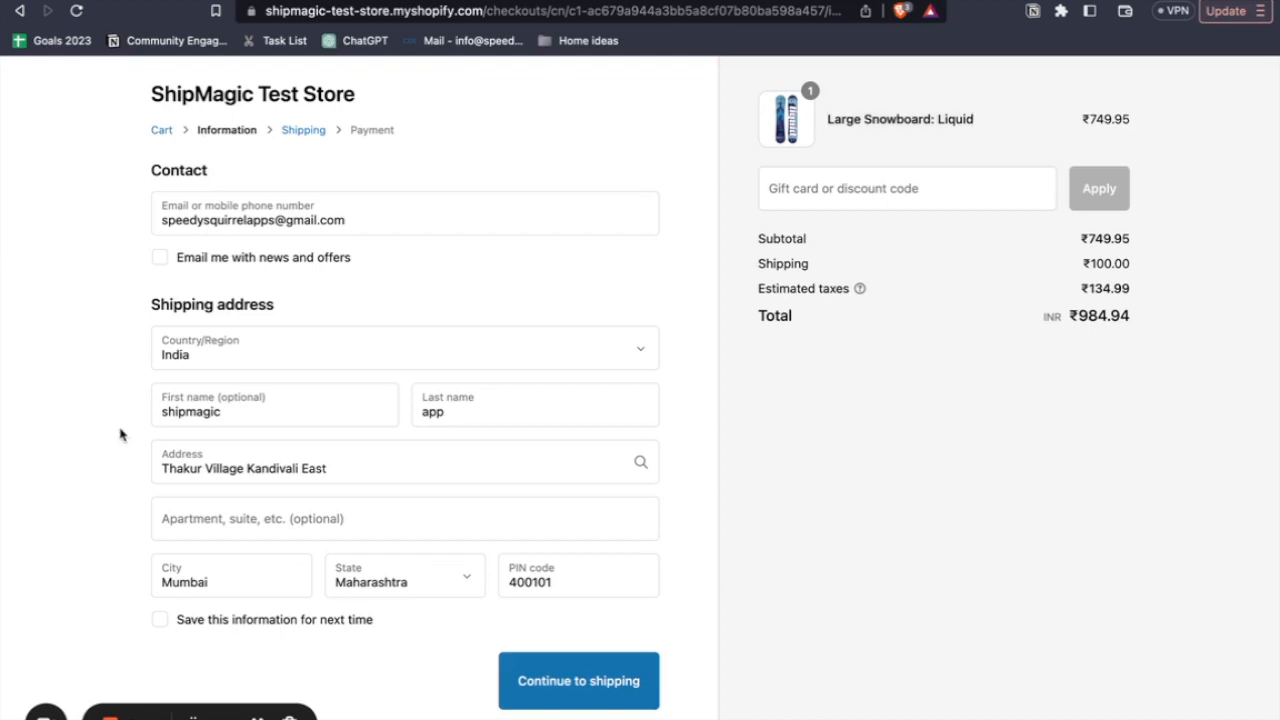
{"action": "scroll", "coordinate": [120, 434], "scroll_direction": "down", "scroll_amount": 2}
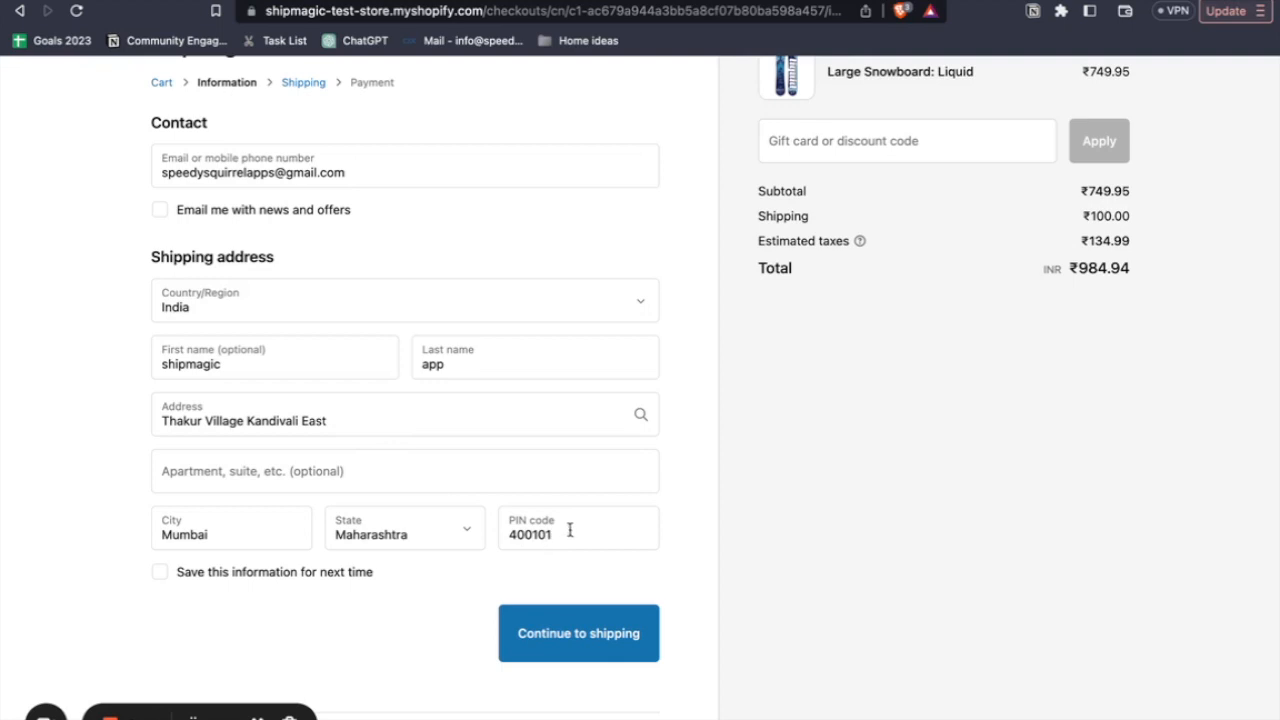
{"action": "left_click", "coordinate": [557, 634]}
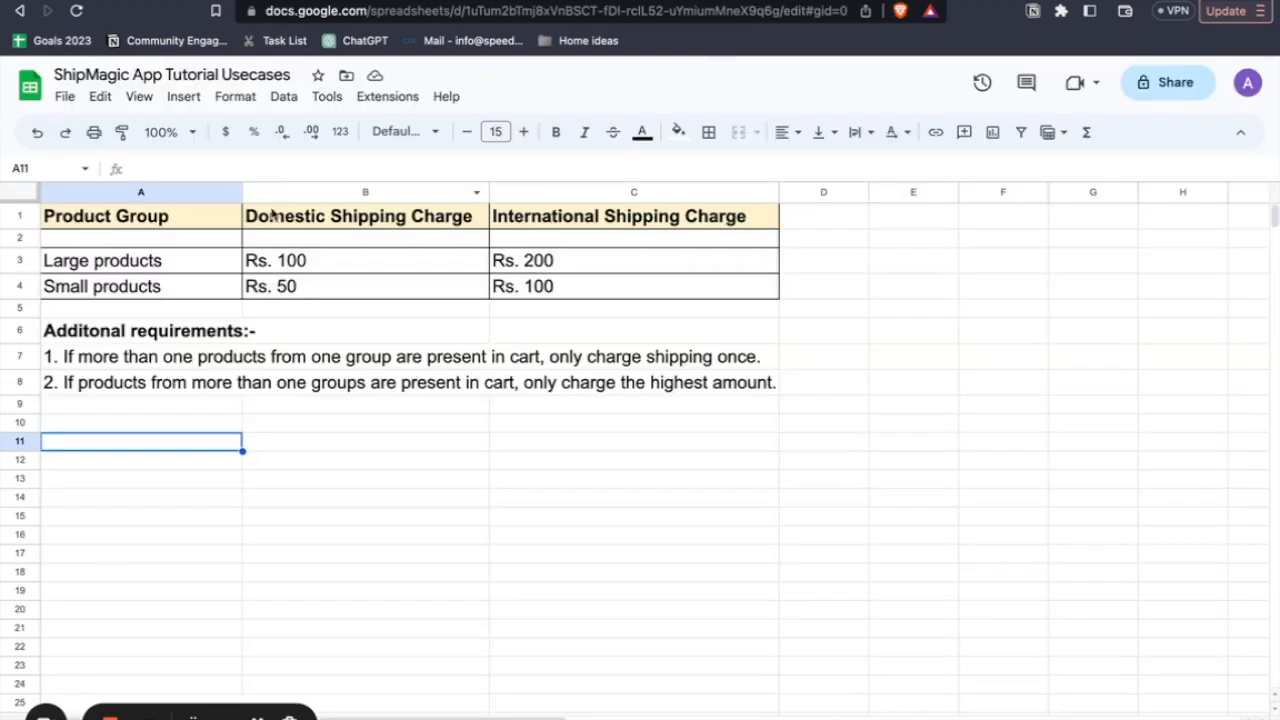
{"action": "left_click", "coordinate": [285, 262]}
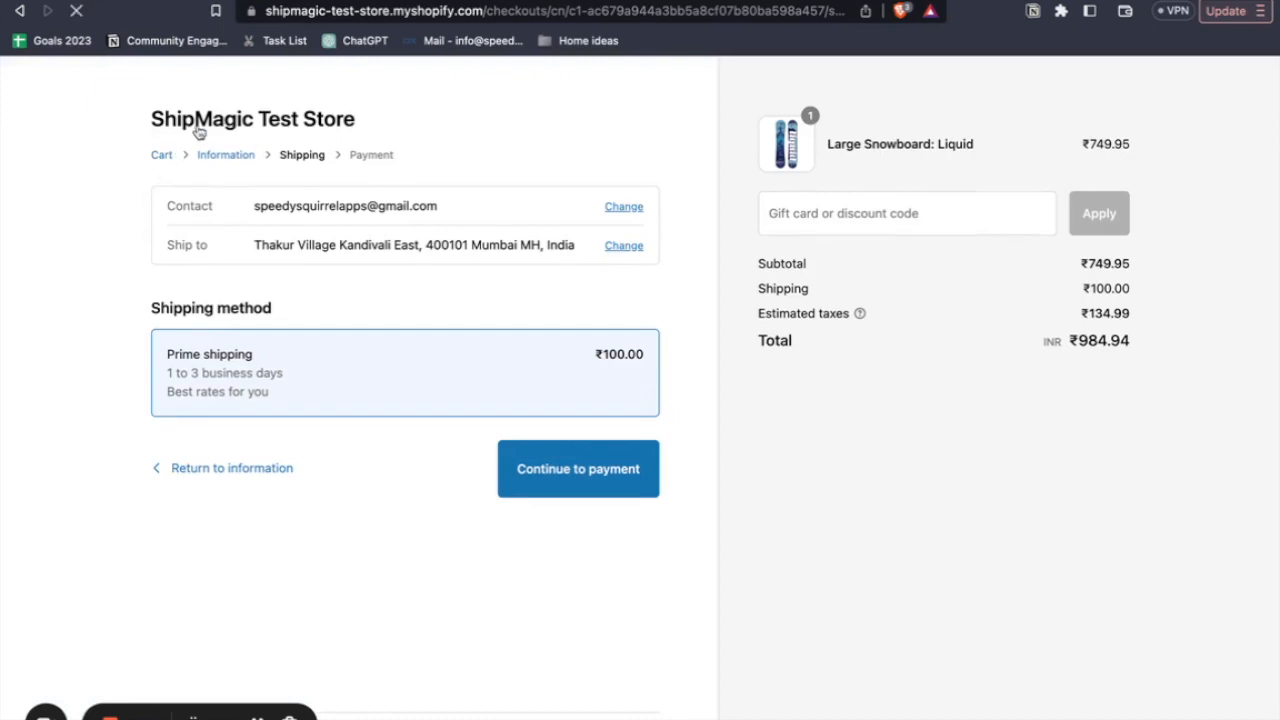
- Add The Complete Snowboard in Ice to the test store cart alongside the large snowboard and go to checkout
{"action": "scroll", "coordinate": [414, 300], "scroll_direction": "down", "scroll_amount": 6}
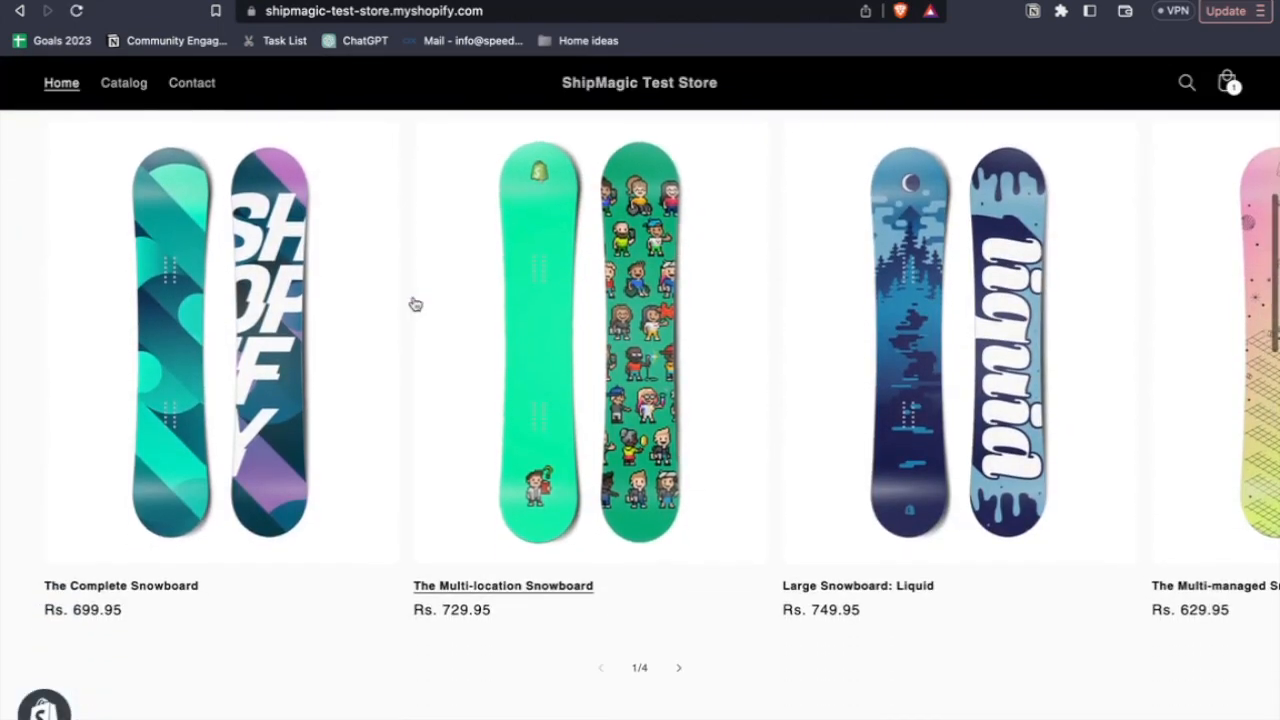
{"action": "left_click", "coordinate": [288, 496]}
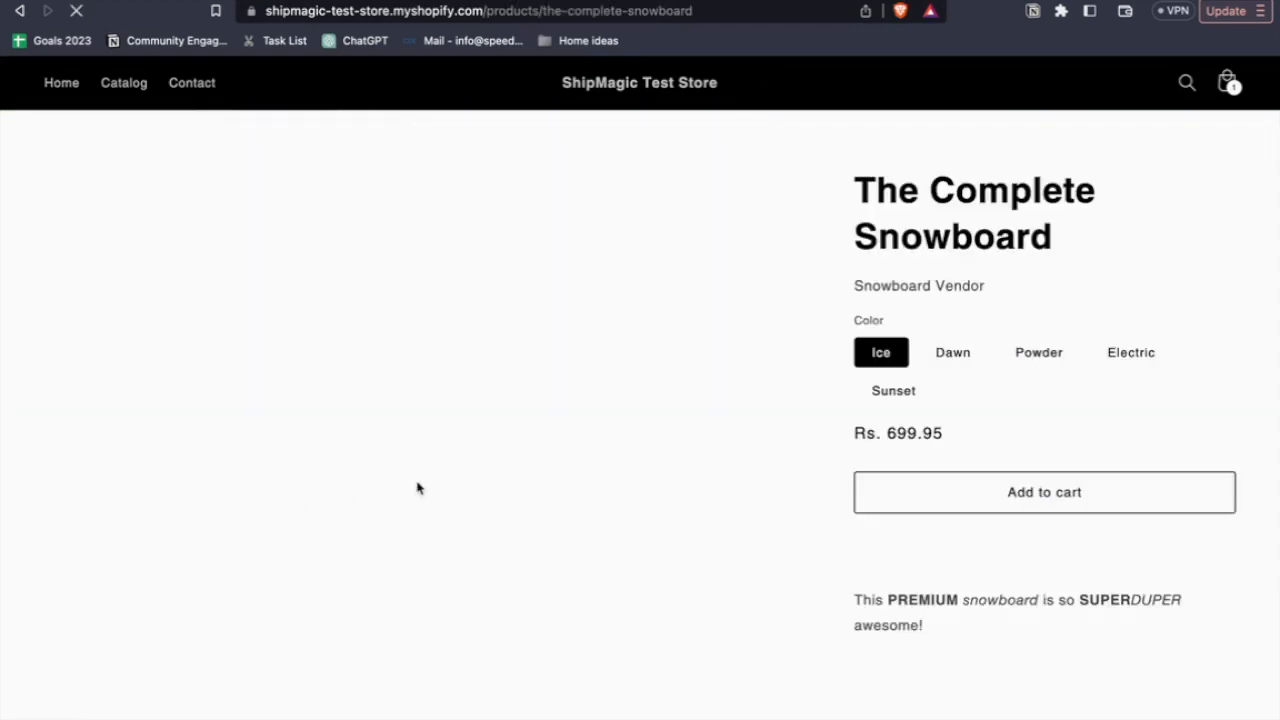
{"action": "left_click", "coordinate": [979, 490]}
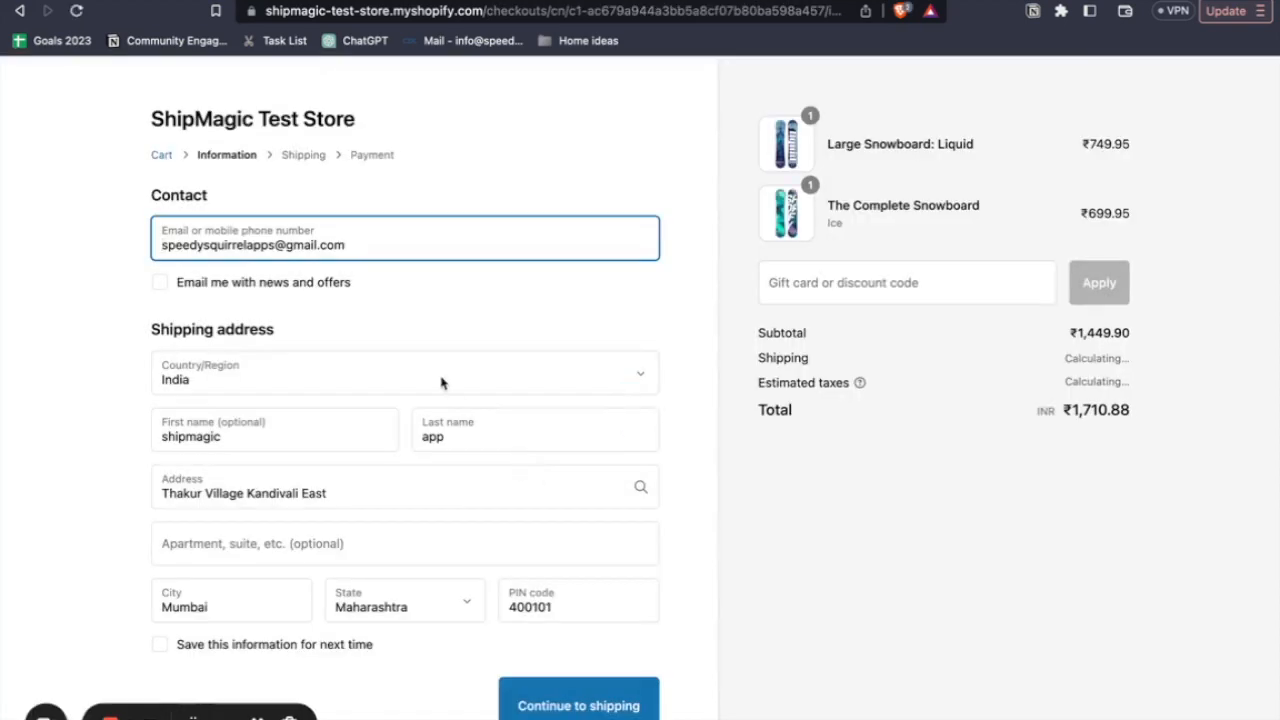
{"action": "scroll", "coordinate": [429, 371], "scroll_direction": "down", "scroll_amount": 2}
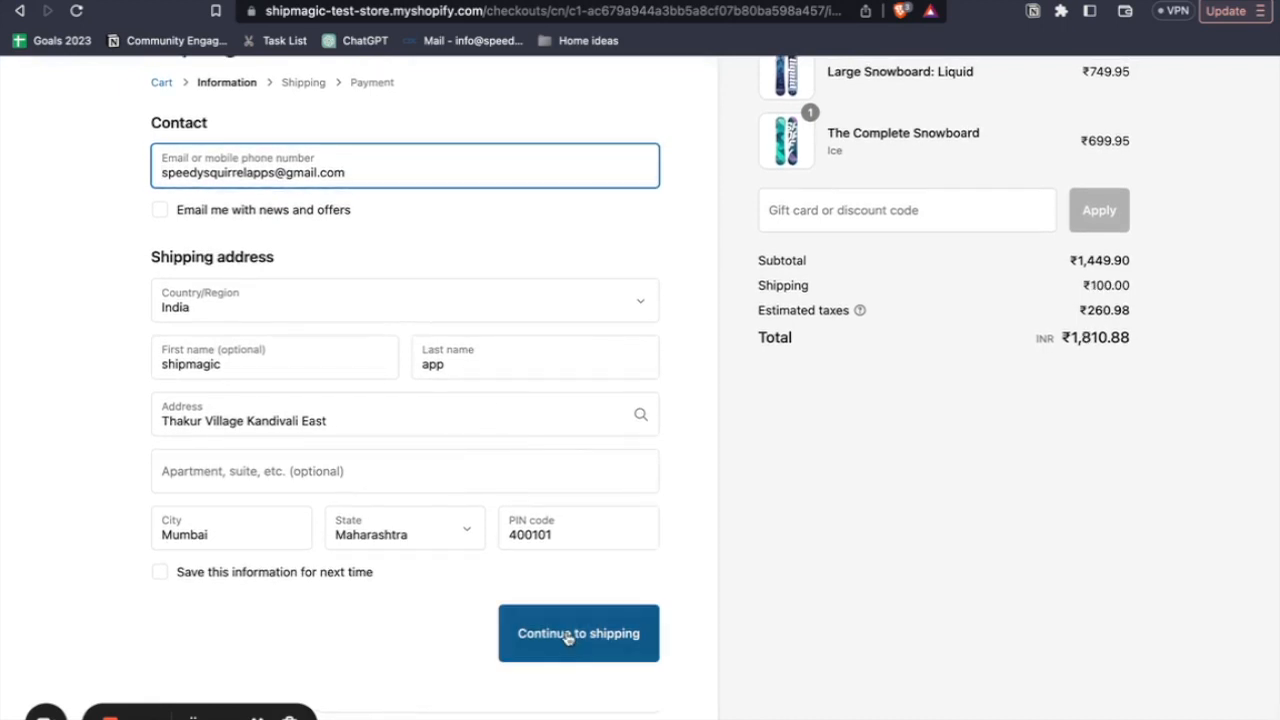
- Compare the mixed cart's shipping with the sheet's highest-amount requirement and domestic charges, and continue the checkout to the shipping methods
{"action": "left_click", "coordinate": [212, 1]}
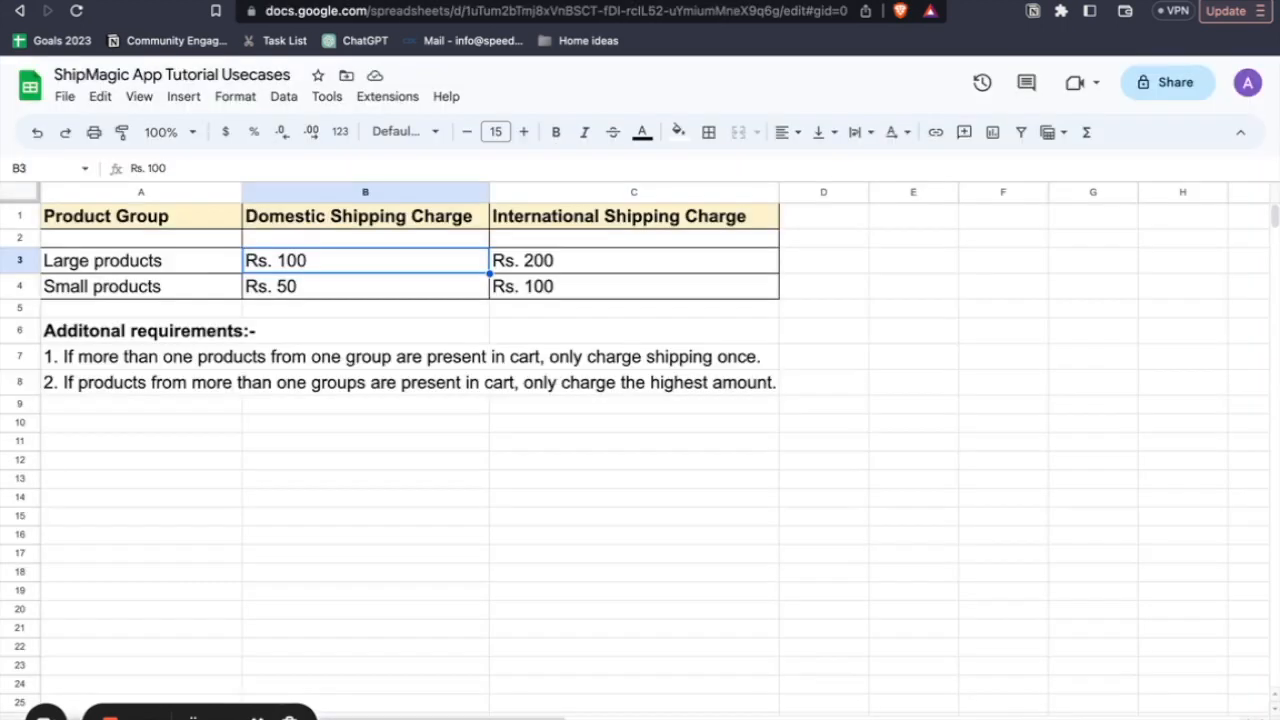
{"action": "left_click", "coordinate": [186, 383]}
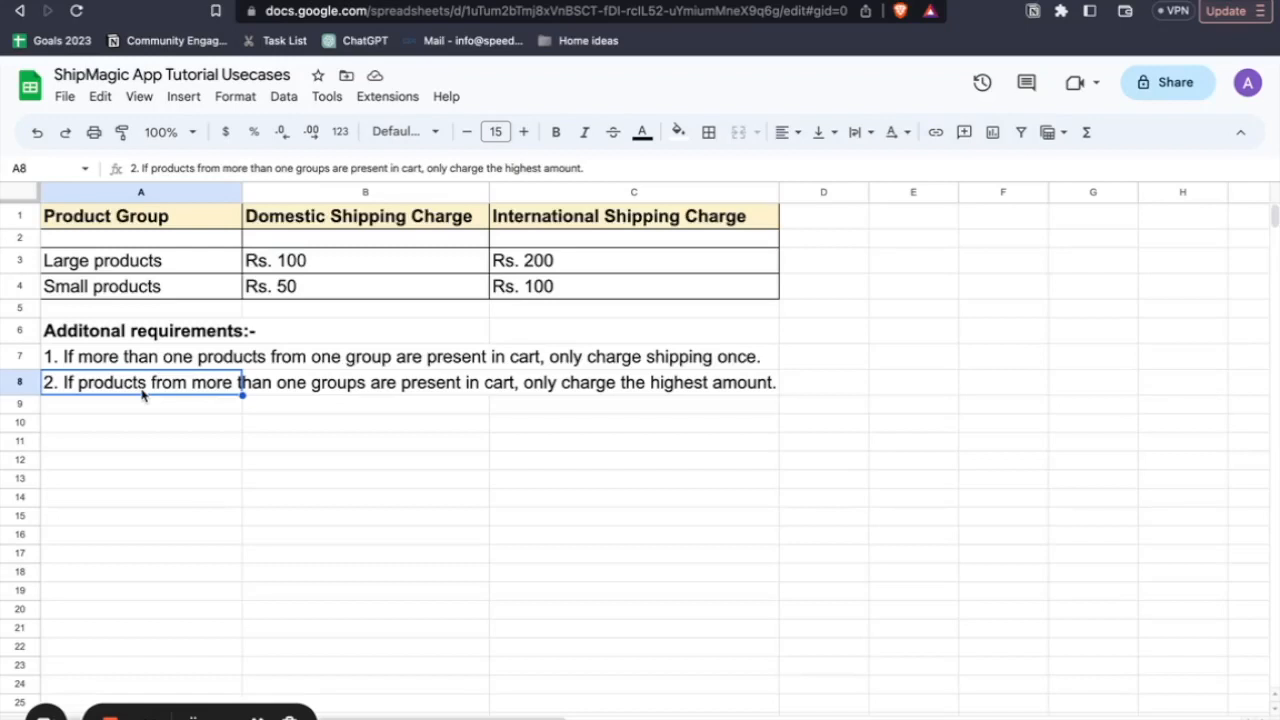
{"action": "left_click", "coordinate": [309, 264]}
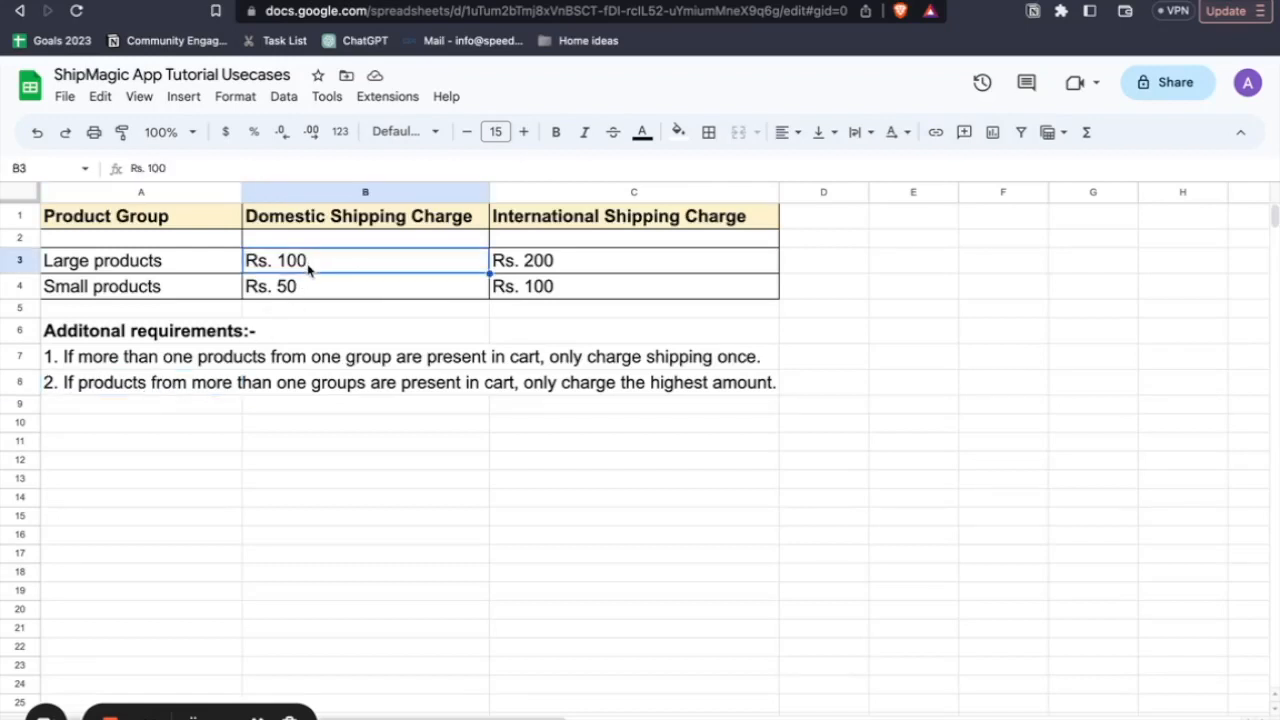
{"action": "left_click", "coordinate": [214, 263]}
{"action": "left_click", "coordinate": [212, 287]}
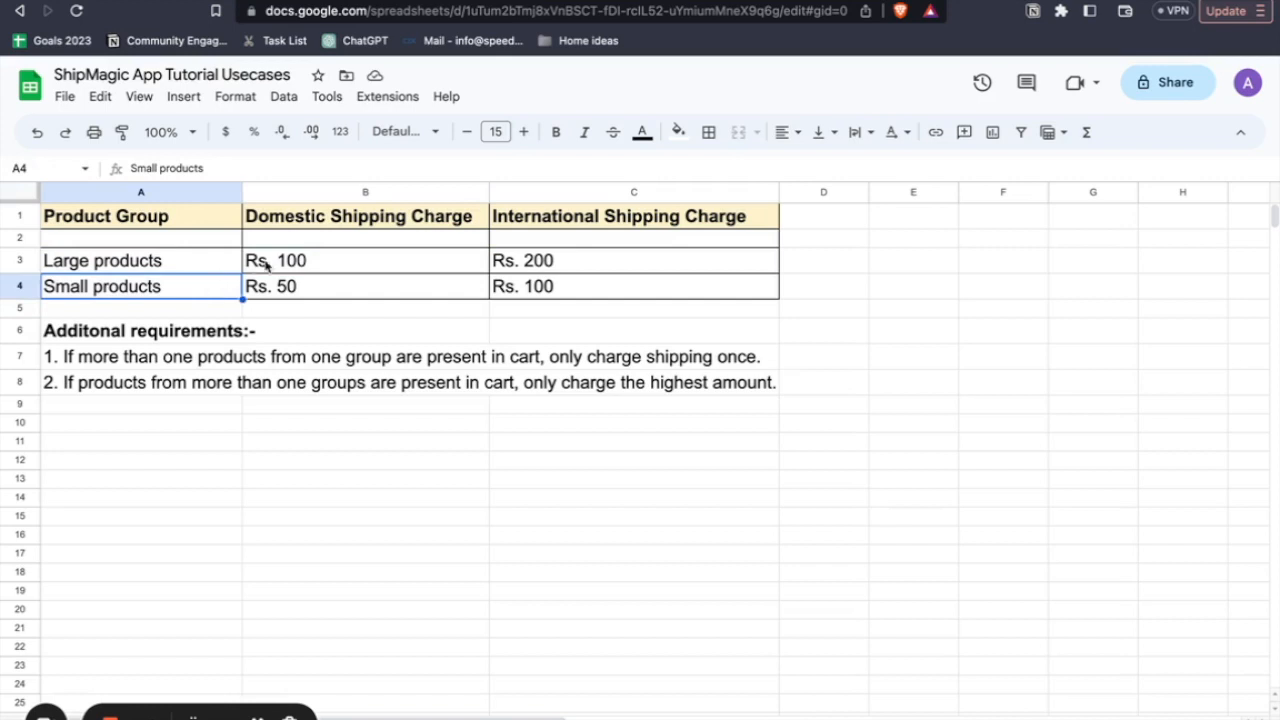
{"action": "left_click", "coordinate": [298, 265]}
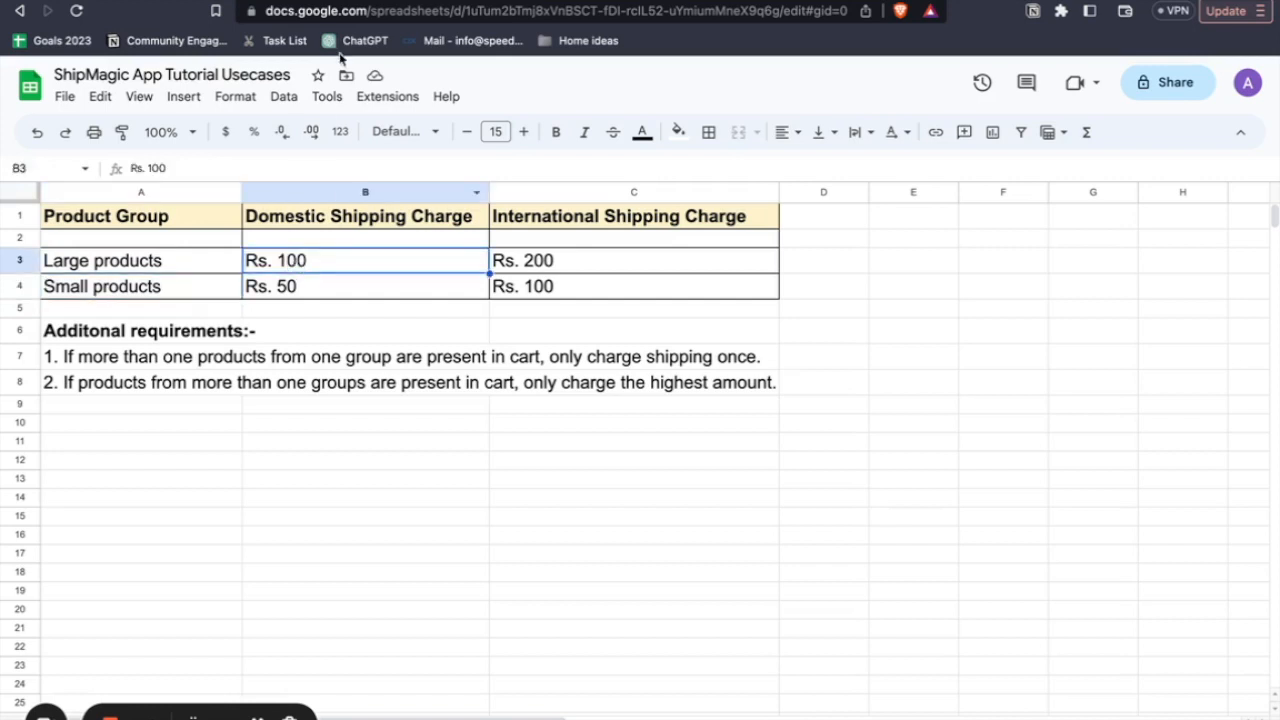
{"action": "left_click", "coordinate": [385, 2]}
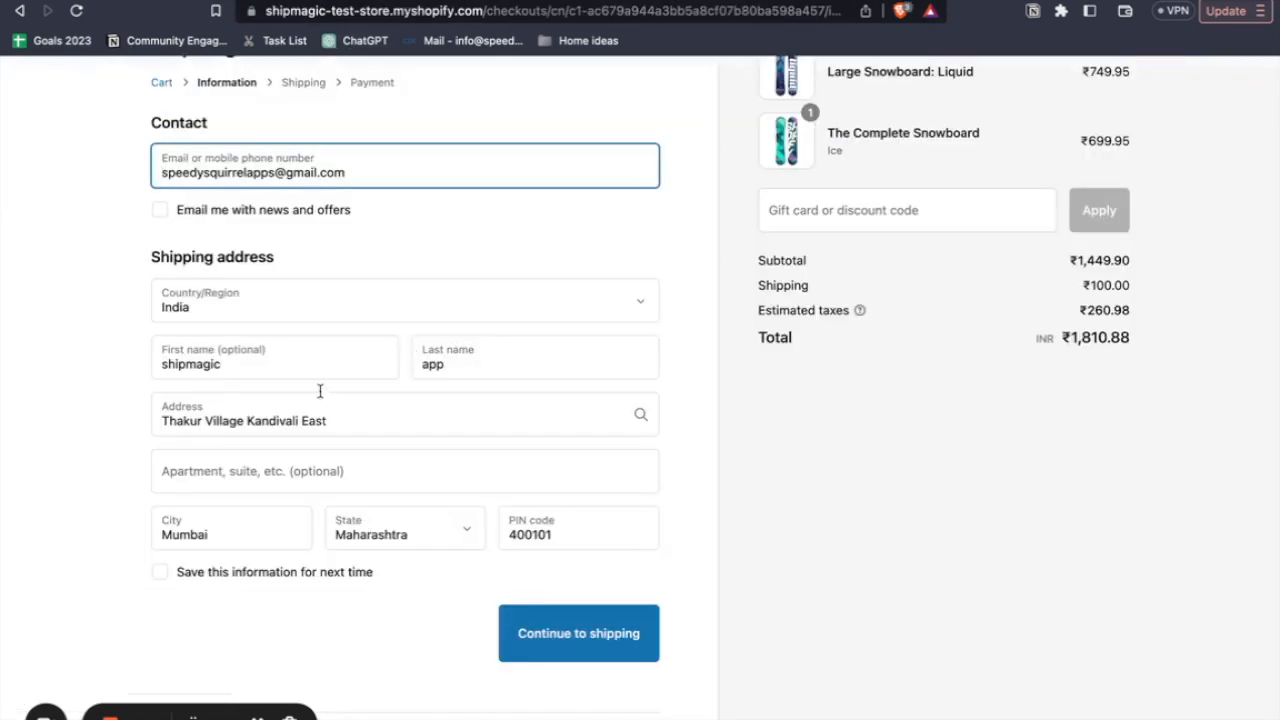
{"action": "left_click", "coordinate": [538, 634]}
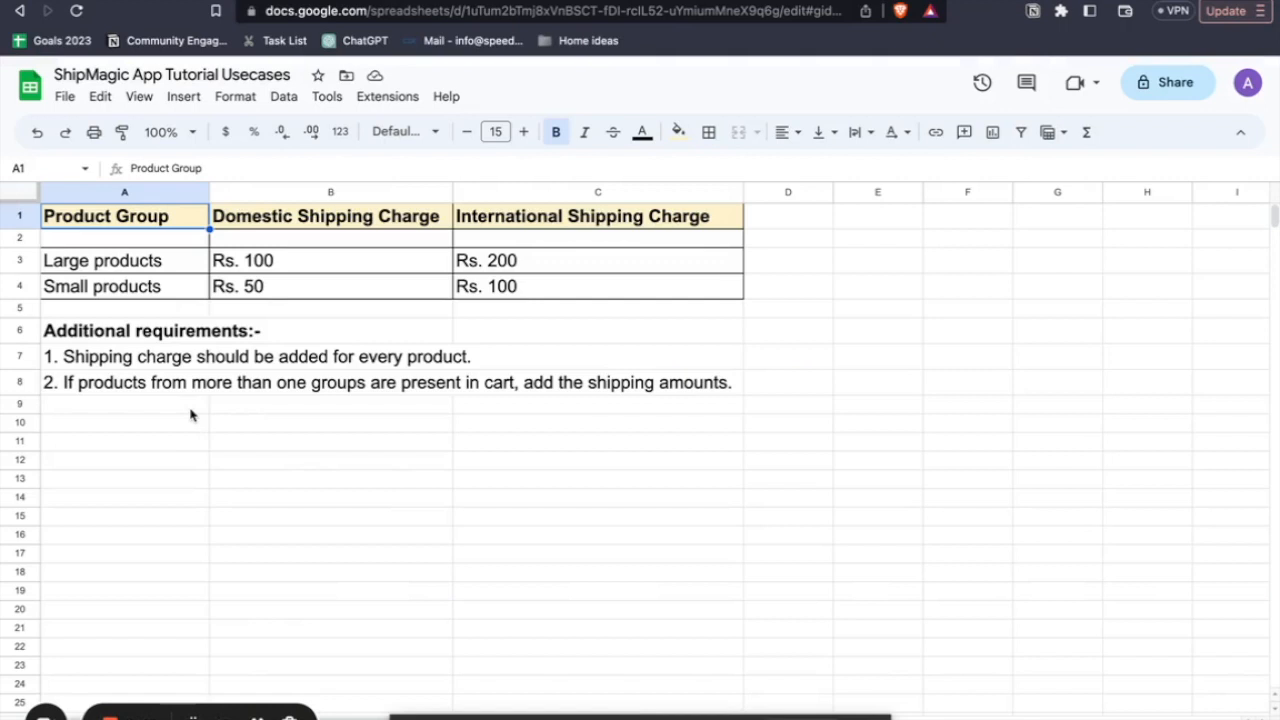
- Review the sheet's large and small product charges and the additional requirements on per-product charging and adding amounts across groups
{"action": "left_click", "coordinate": [125, 263]}
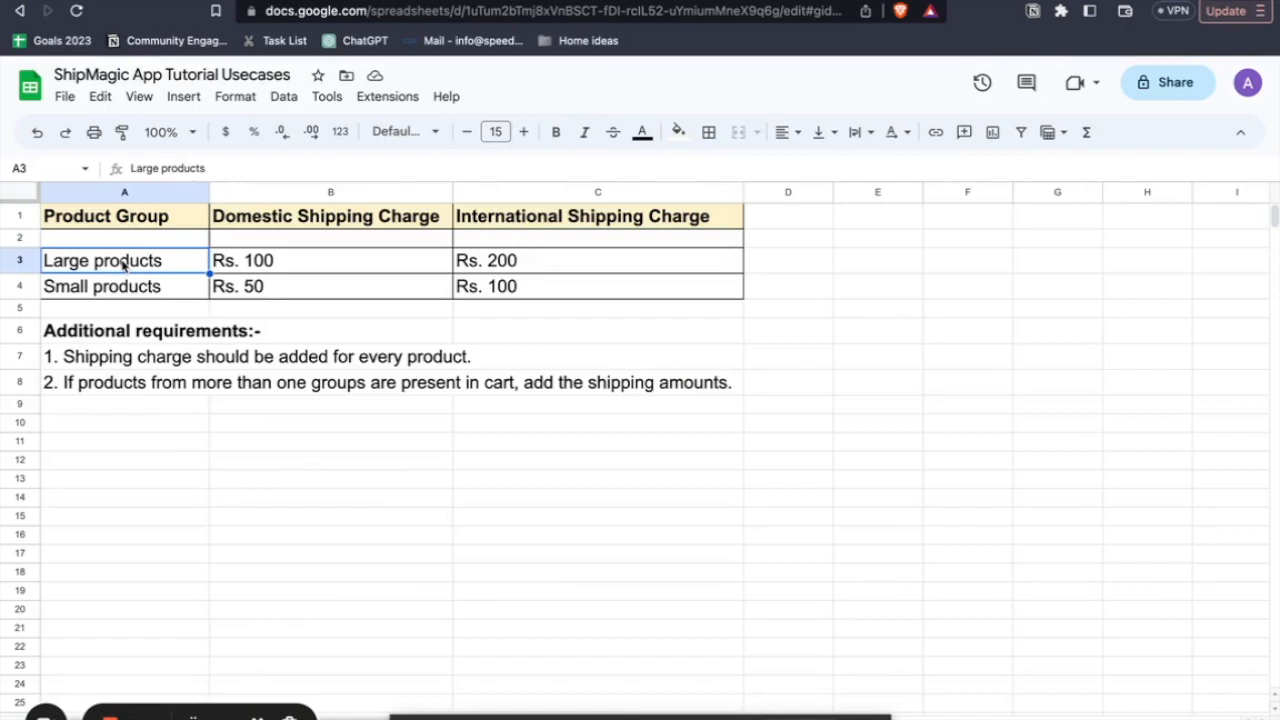
{"action": "left_click", "coordinate": [112, 362]}
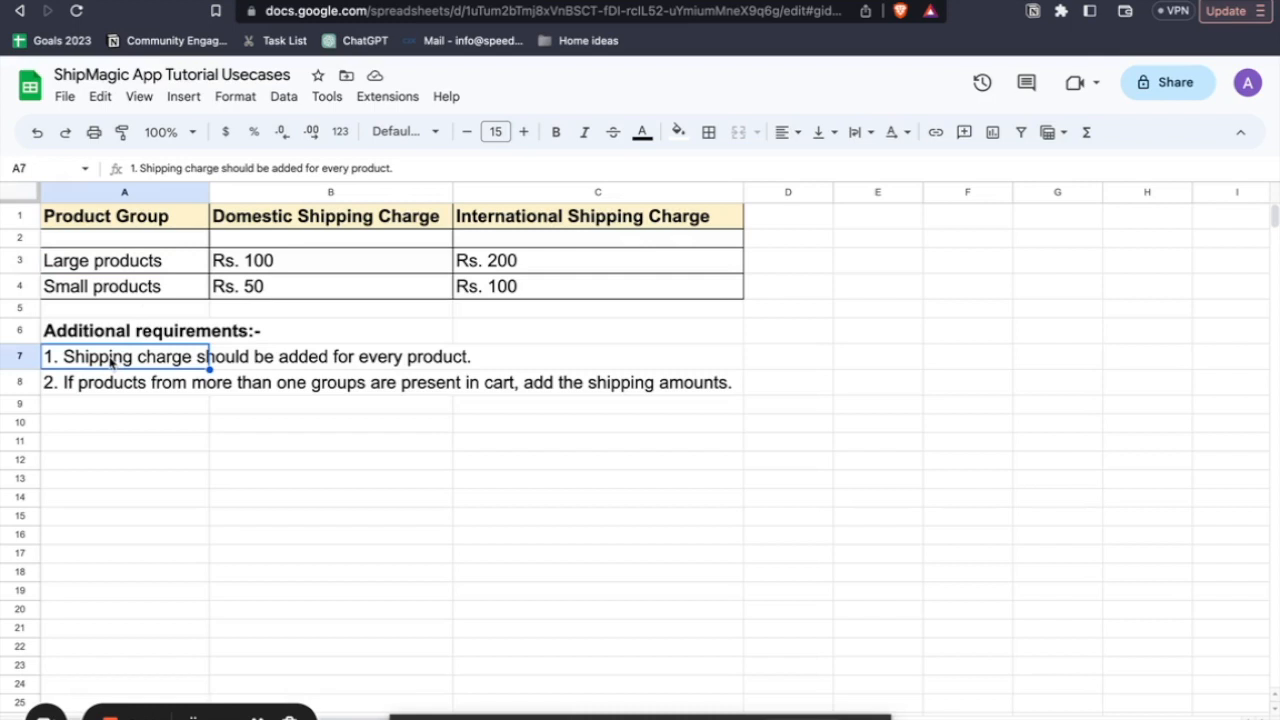
{"action": "left_click", "coordinate": [147, 263]}
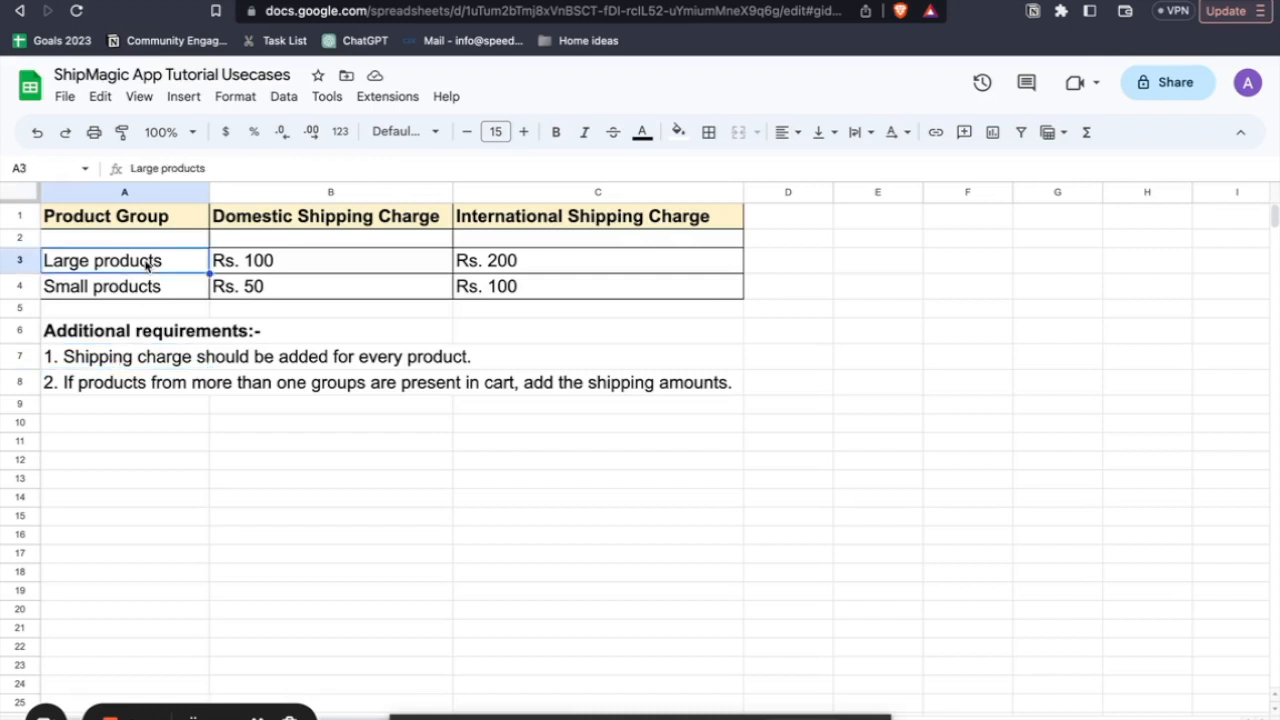
{"action": "left_click", "coordinate": [259, 254]}
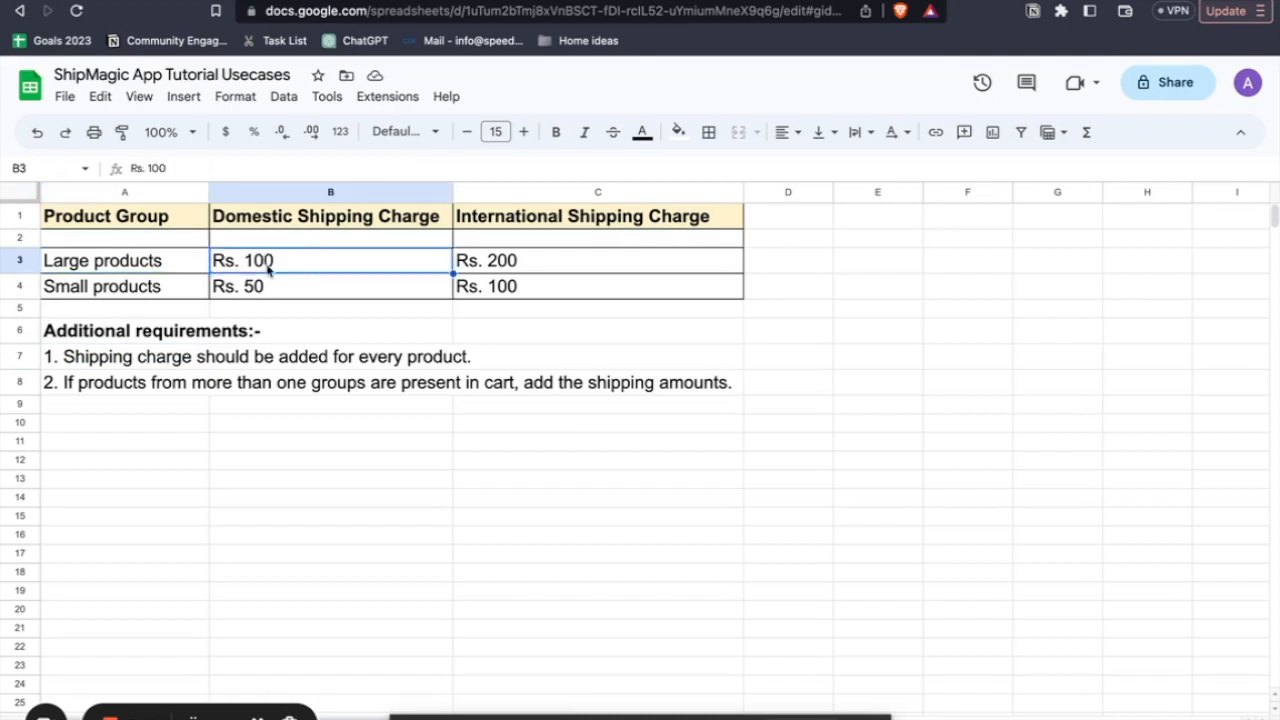
{"action": "left_click", "coordinate": [140, 388]}
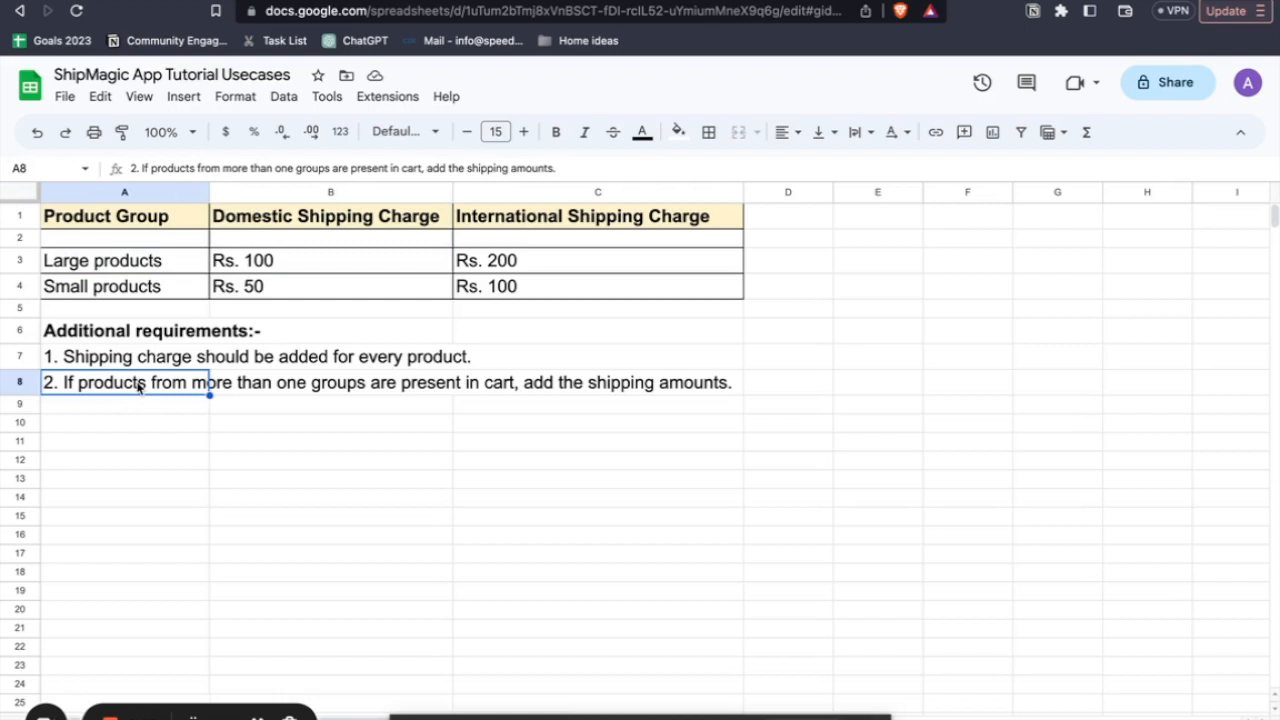
{"action": "left_click", "coordinate": [135, 408]}
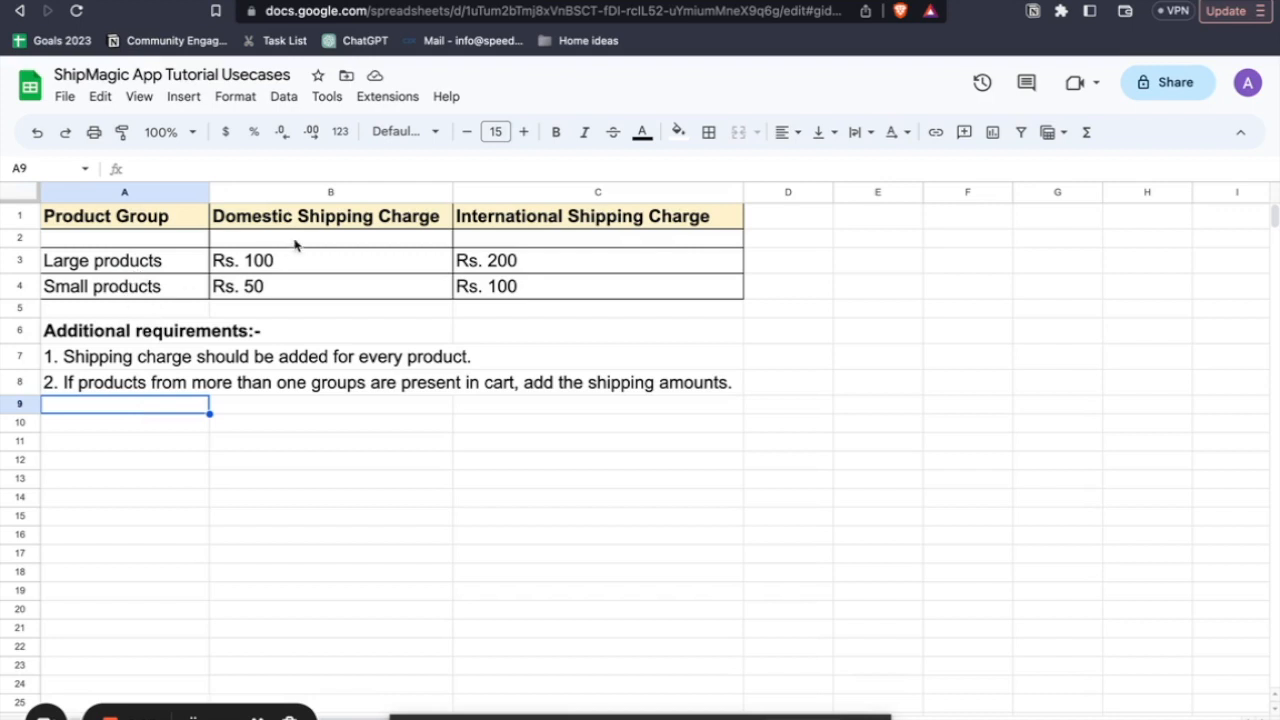
{"action": "left_click", "coordinate": [322, 226]}
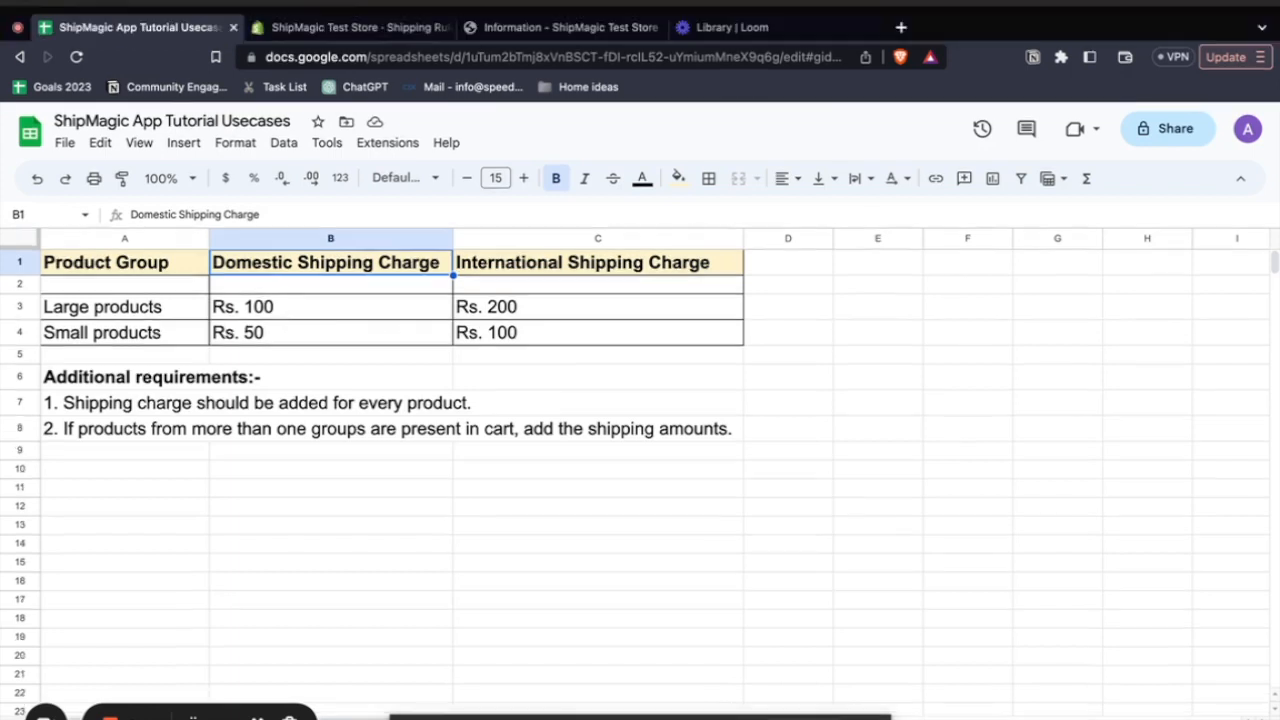
- Switch to the ShipMagic rules in Shopify and base the large products rule's domestic rate on the number of items satisfying the rule
{"action": "left_click", "coordinate": [330, 28]}
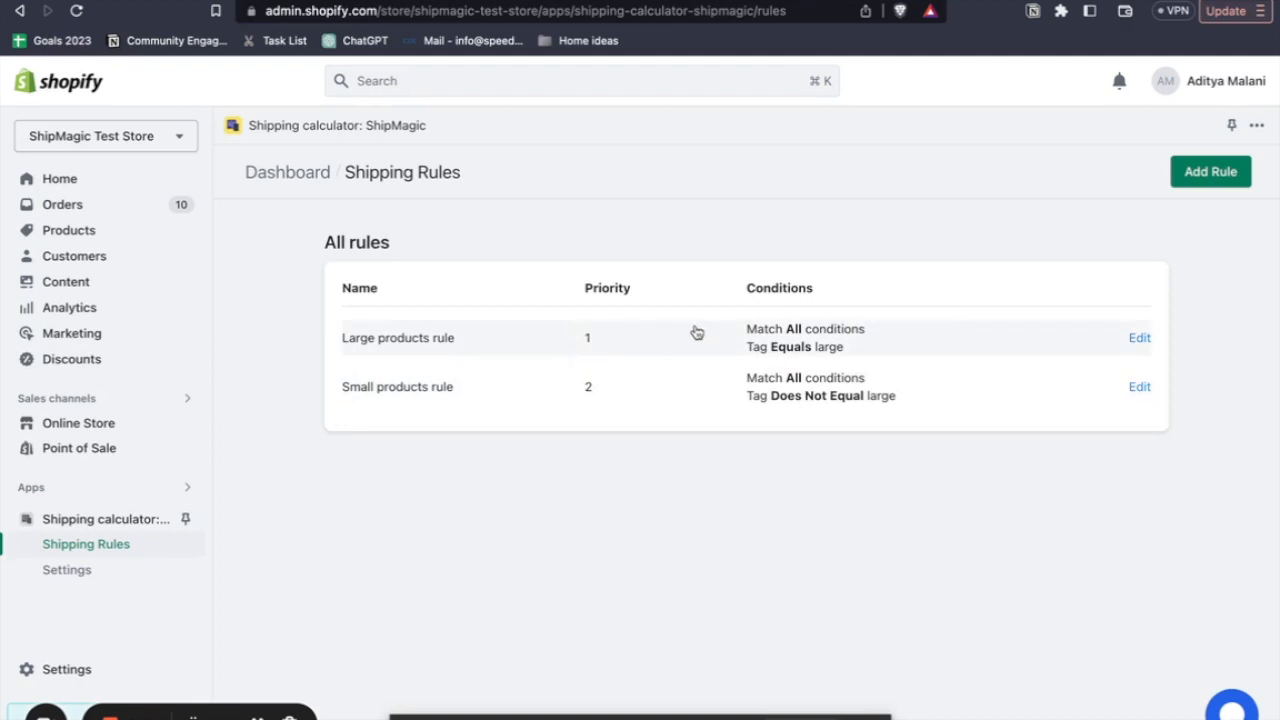
{"action": "left_click", "coordinate": [1140, 338]}
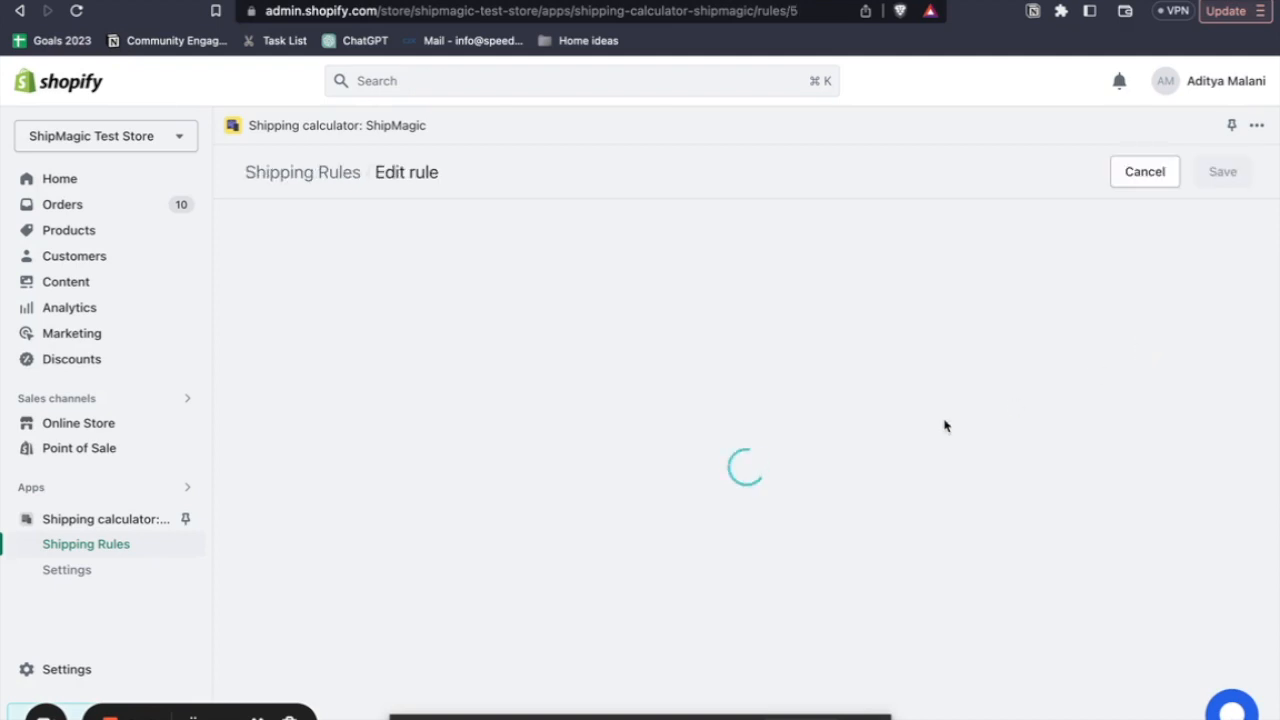
{"action": "scroll", "coordinate": [715, 443], "scroll_direction": "down", "scroll_amount": 8}
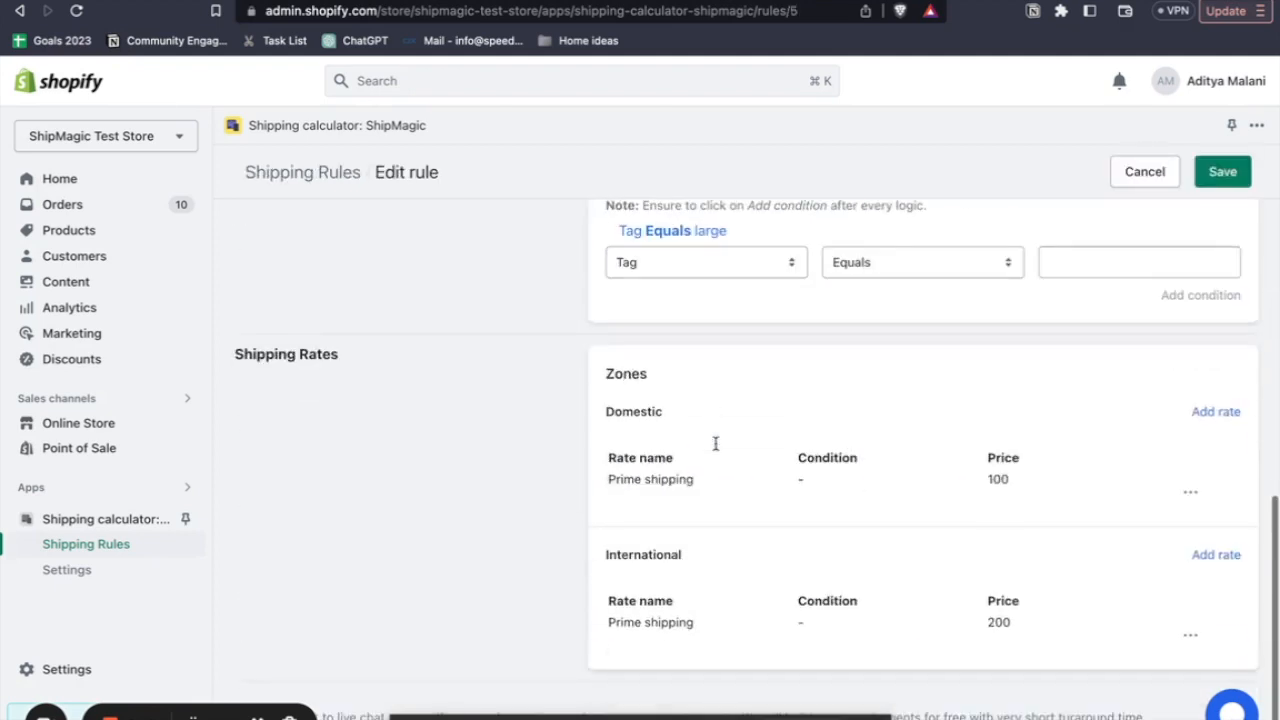
{"action": "left_click", "coordinate": [1190, 492]}
{"action": "left_click", "coordinate": [1192, 518]}
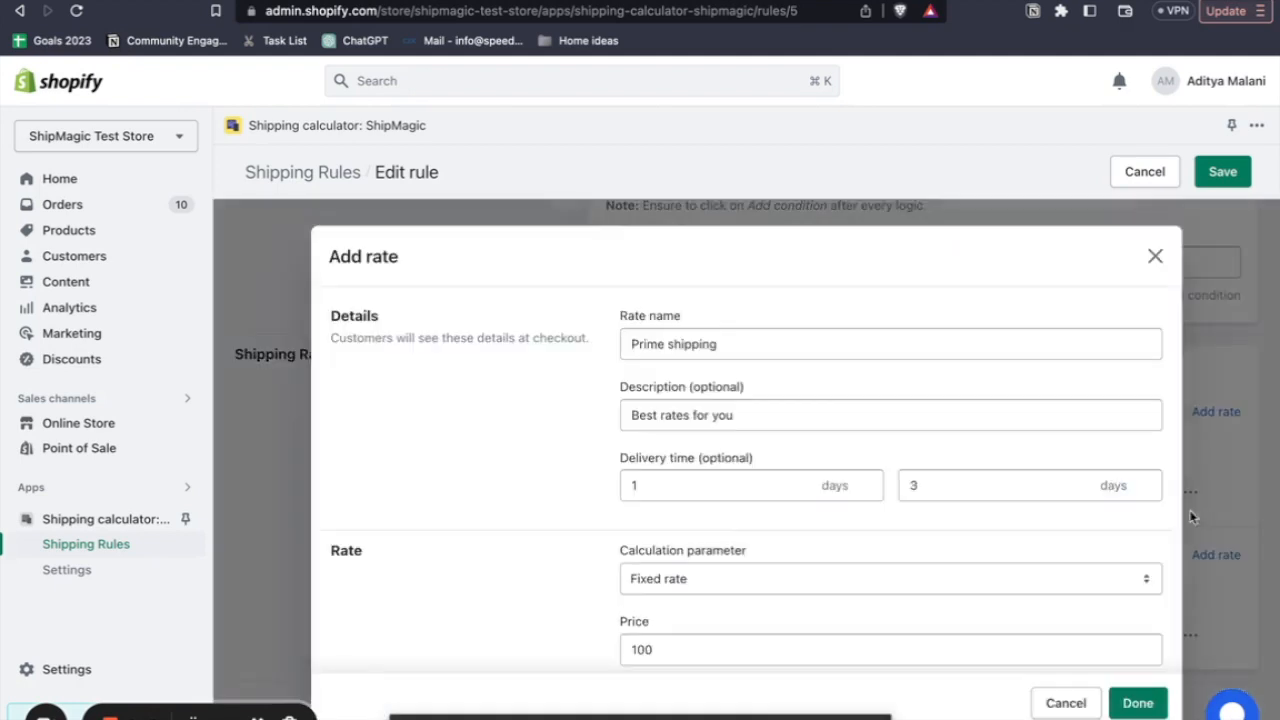
{"action": "scroll", "coordinate": [820, 455], "scroll_direction": "down", "scroll_amount": 1}
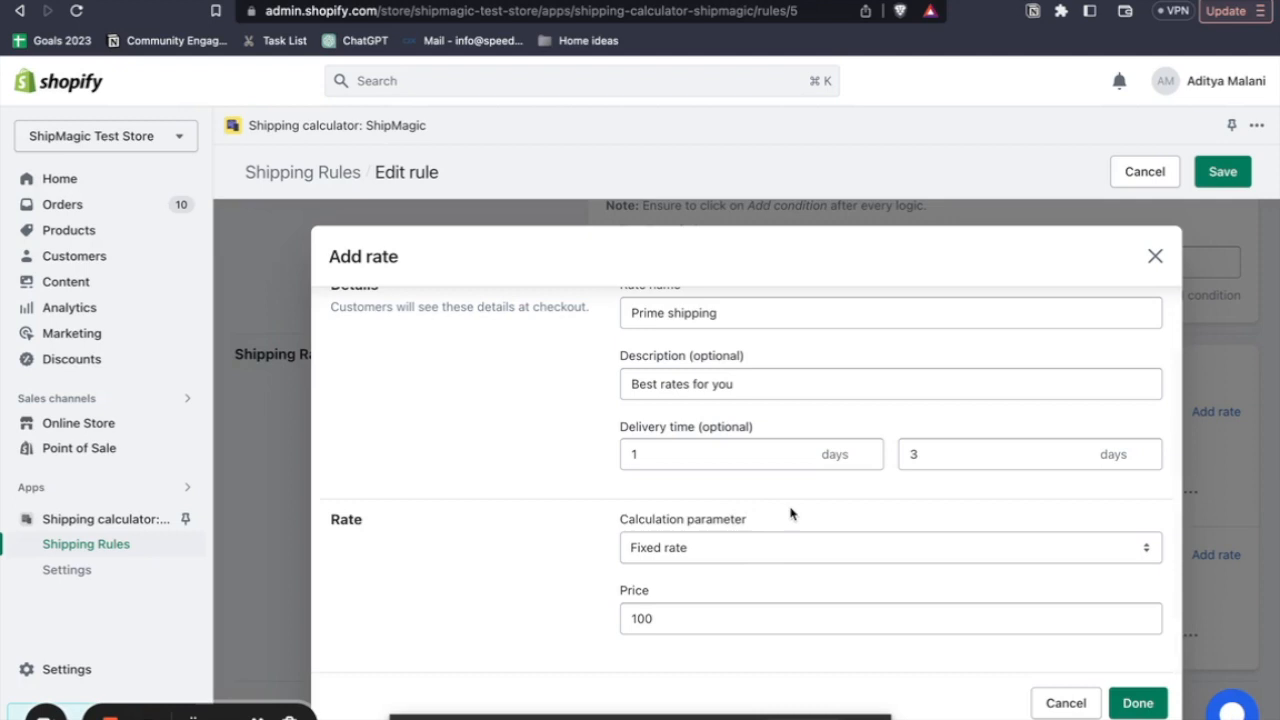
{"action": "left_click", "coordinate": [756, 546]}
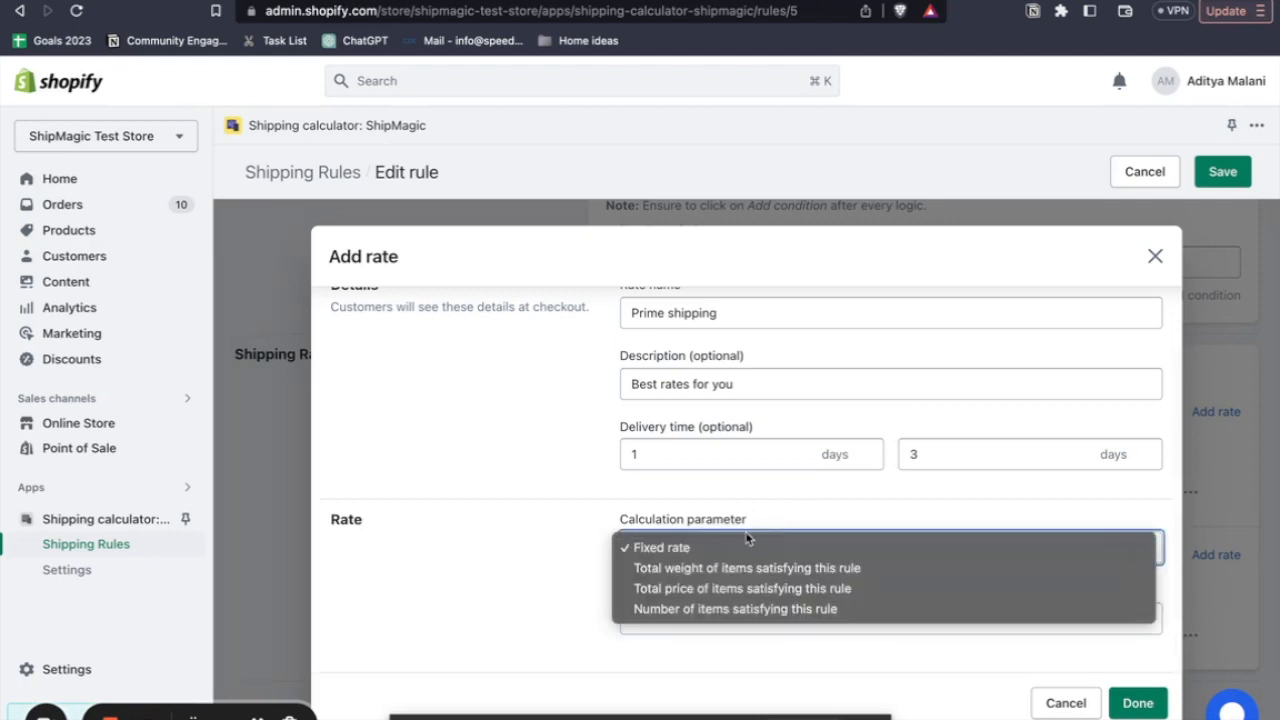
{"action": "left_click", "coordinate": [728, 548]}
{"action": "left_click", "coordinate": [720, 552]}
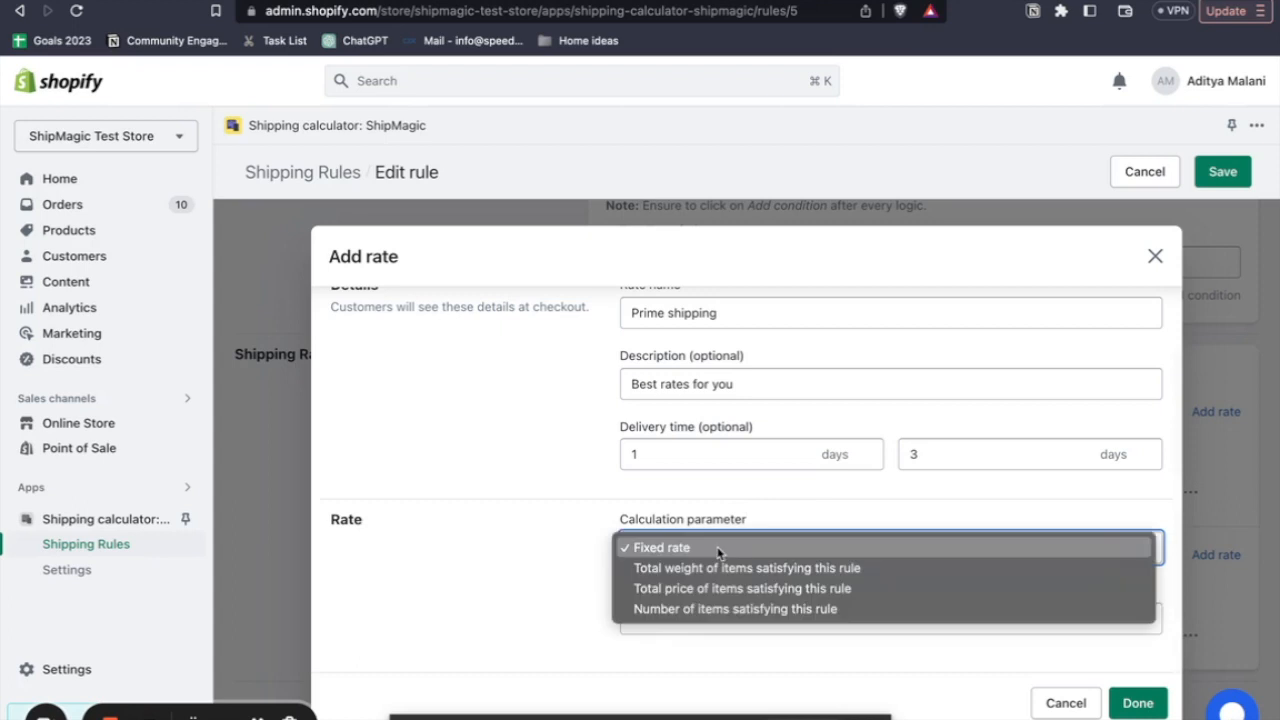
{"action": "left_click", "coordinate": [690, 610]}
- Make the large products' domestic rate incremental, adding 100 per each 1 item, and finish the rate
{"action": "scroll", "coordinate": [694, 600], "scroll_direction": "down", "scroll_amount": 3}
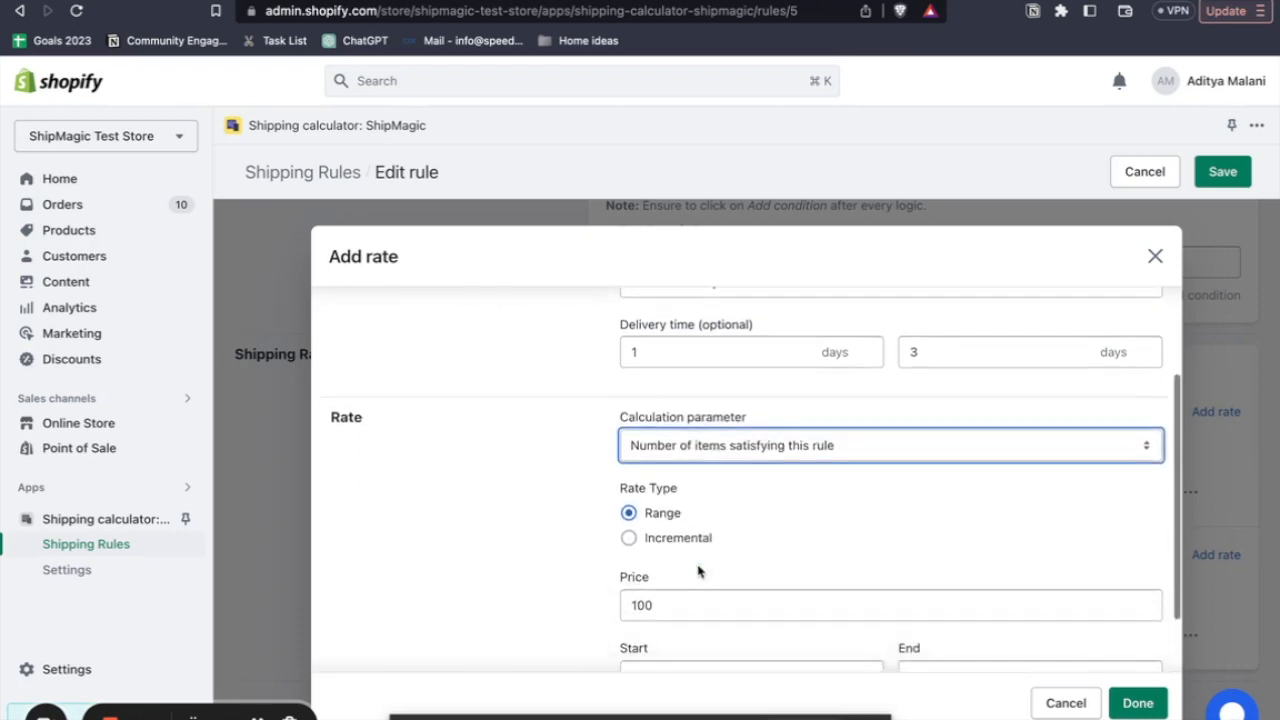
{"action": "left_click", "coordinate": [675, 462]}
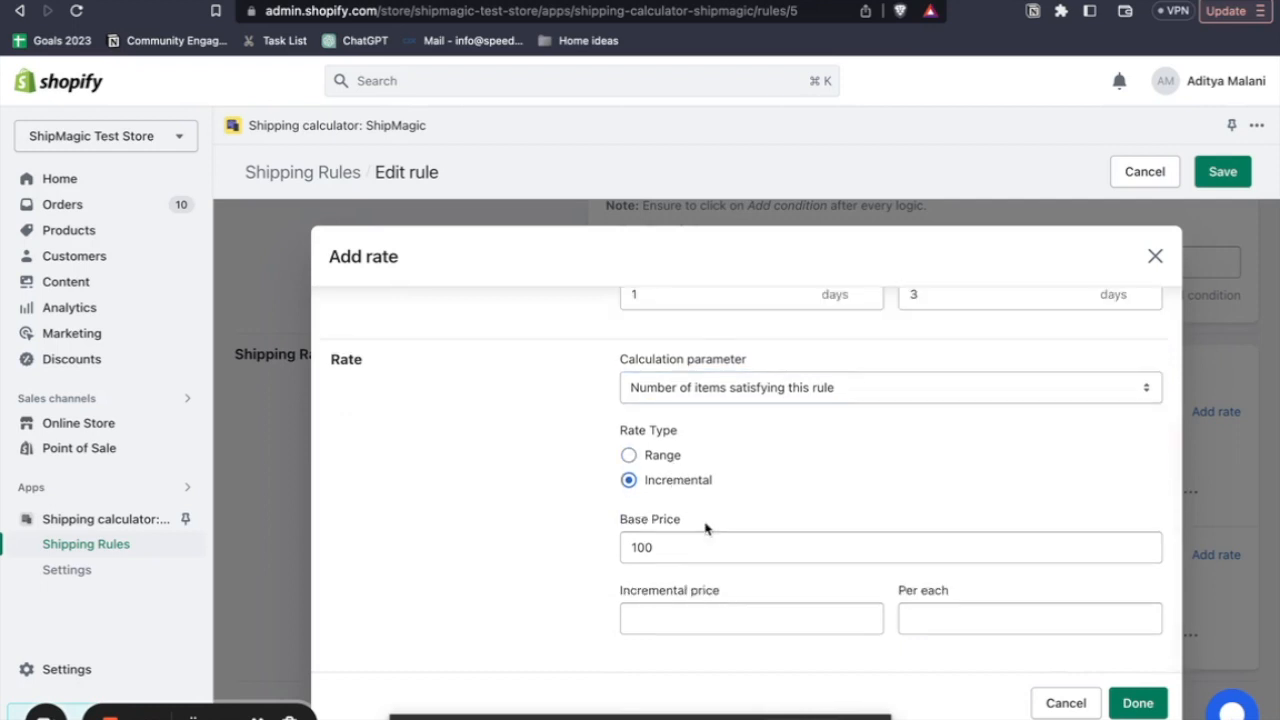
{"action": "left_click", "coordinate": [666, 609]}
{"action": "type", "text": "100"}
{"action": "left_click", "coordinate": [715, 667]}
{"action": "left_click", "coordinate": [957, 619]}
{"action": "type", "text": "1"}
{"action": "left_click", "coordinate": [940, 667]}
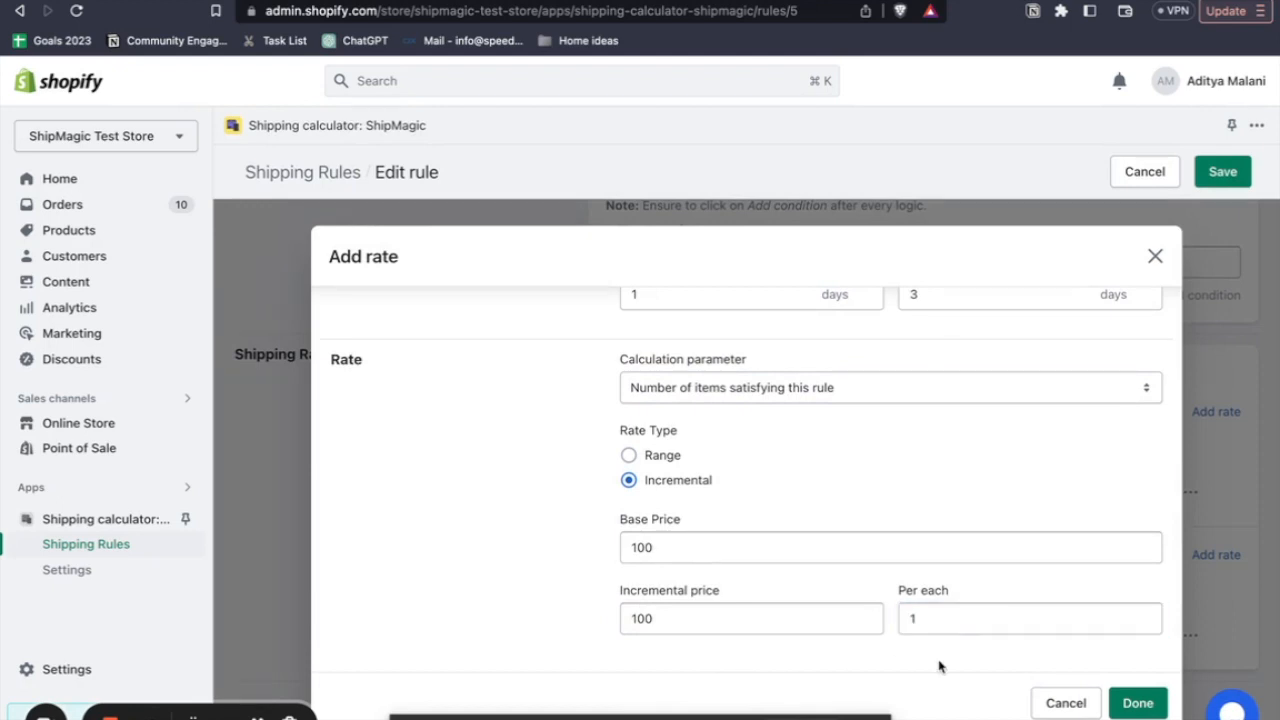
{"action": "left_click", "coordinate": [1139, 703]}
- Open the large products rule's international rate and calculate it by the number of items satisfying the rule
{"action": "scroll", "coordinate": [1118, 574], "scroll_direction": "down", "scroll_amount": 1}
{"action": "left_click", "coordinate": [1190, 636]}
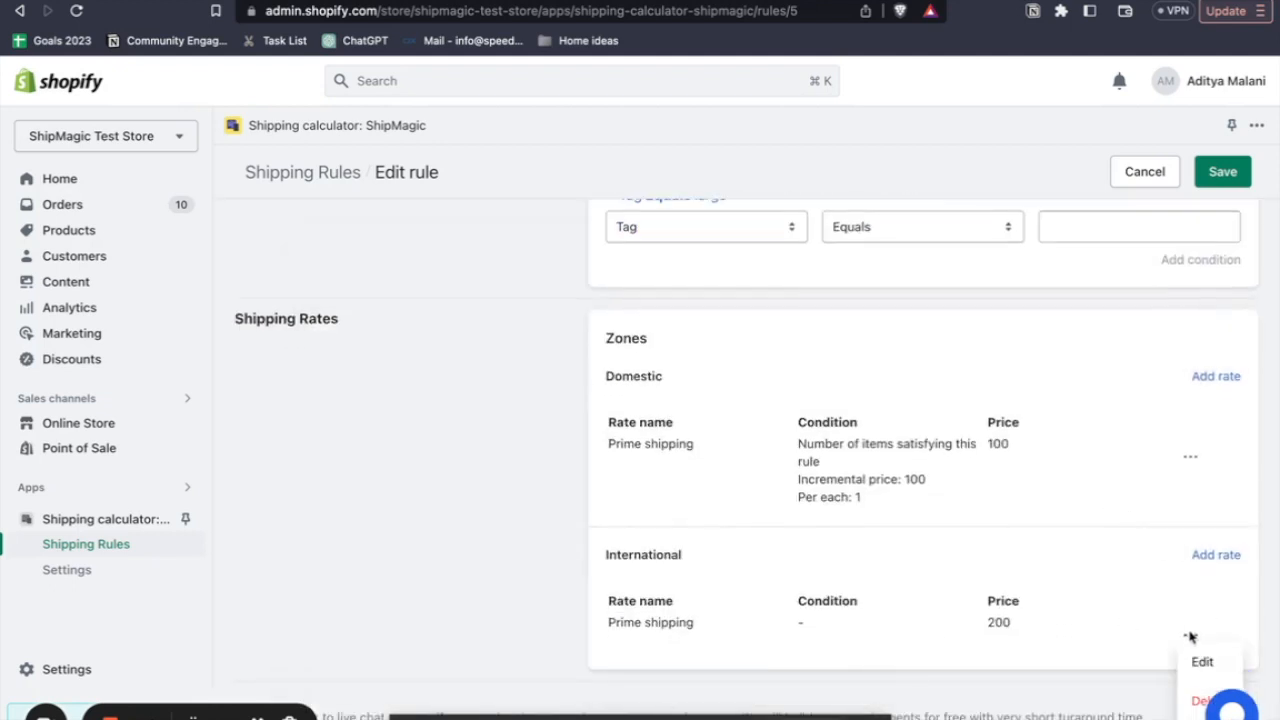
{"action": "left_click", "coordinate": [1200, 660]}
{"action": "scroll", "coordinate": [841, 529], "scroll_direction": "down", "scroll_amount": 1}
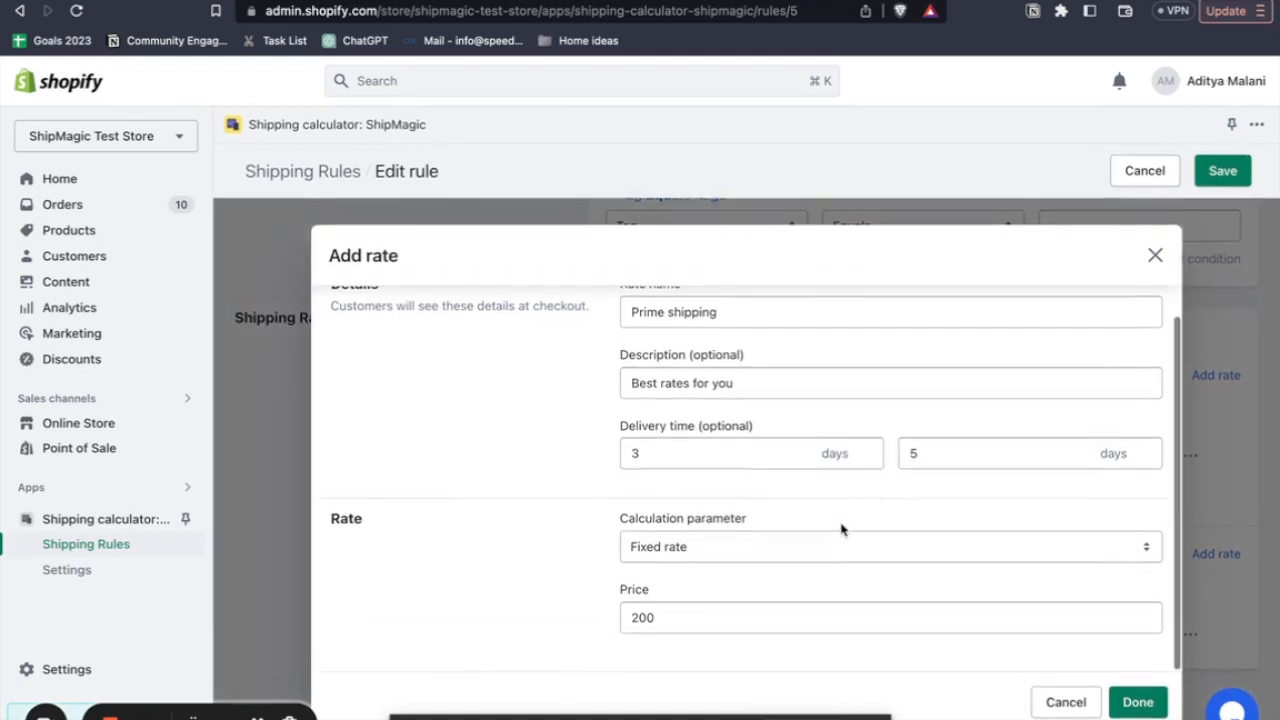
{"action": "left_click", "coordinate": [692, 560]}
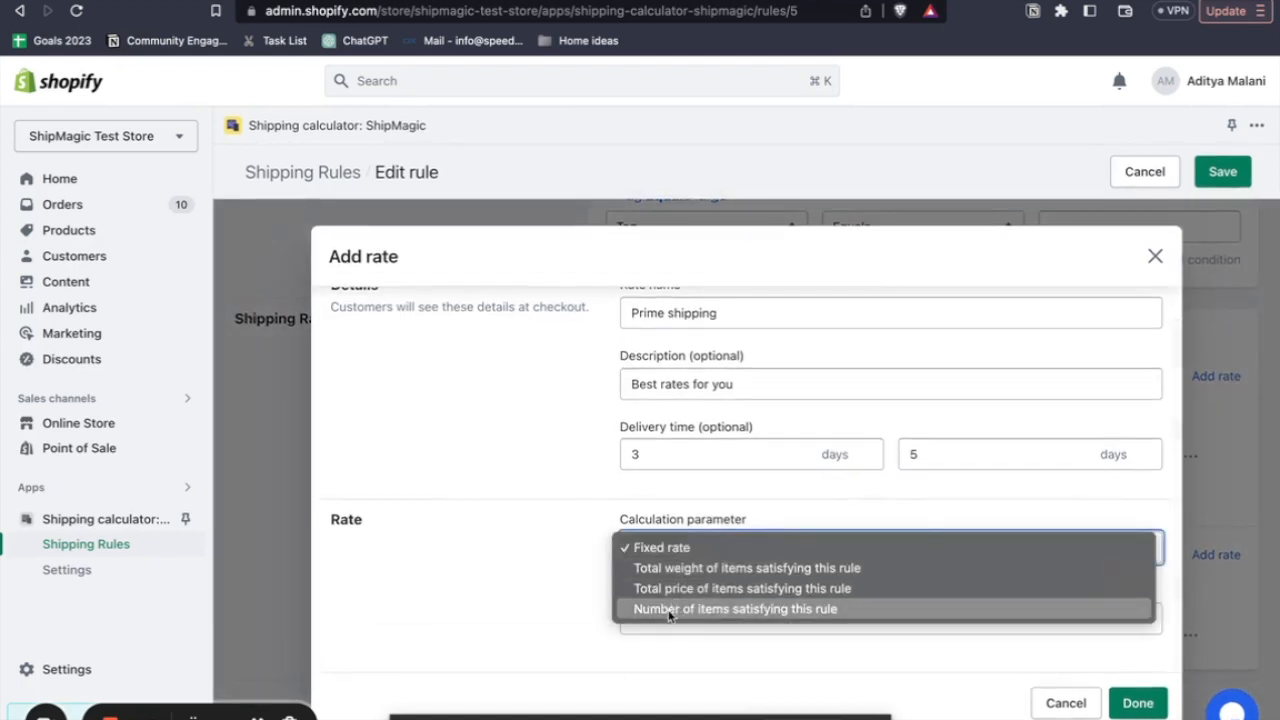
{"action": "left_click", "coordinate": [669, 611]}
- Make the international rate incremental with 200 per each 1 item, finish it, and save the large products rule
{"action": "scroll", "coordinate": [673, 640], "scroll_direction": "down", "scroll_amount": 4}
{"action": "left_click", "coordinate": [667, 479]}
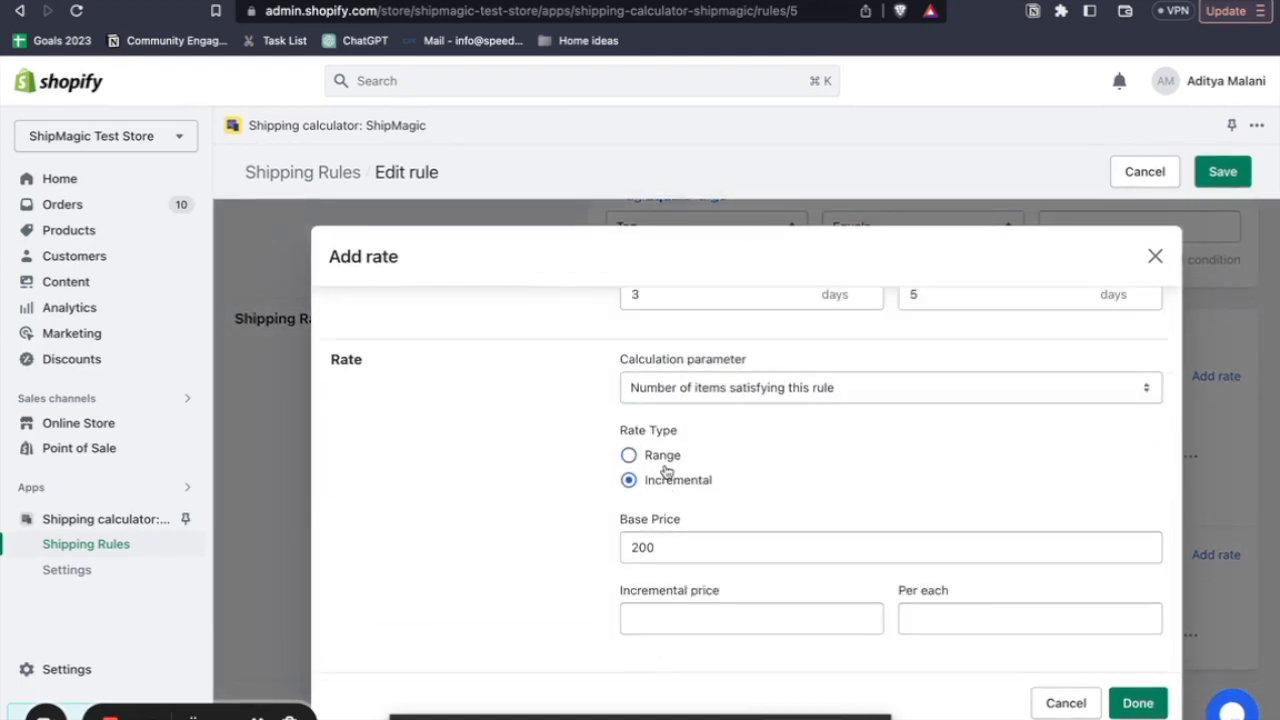
{"action": "left_click", "coordinate": [659, 615]}
{"action": "type", "text": "200"}
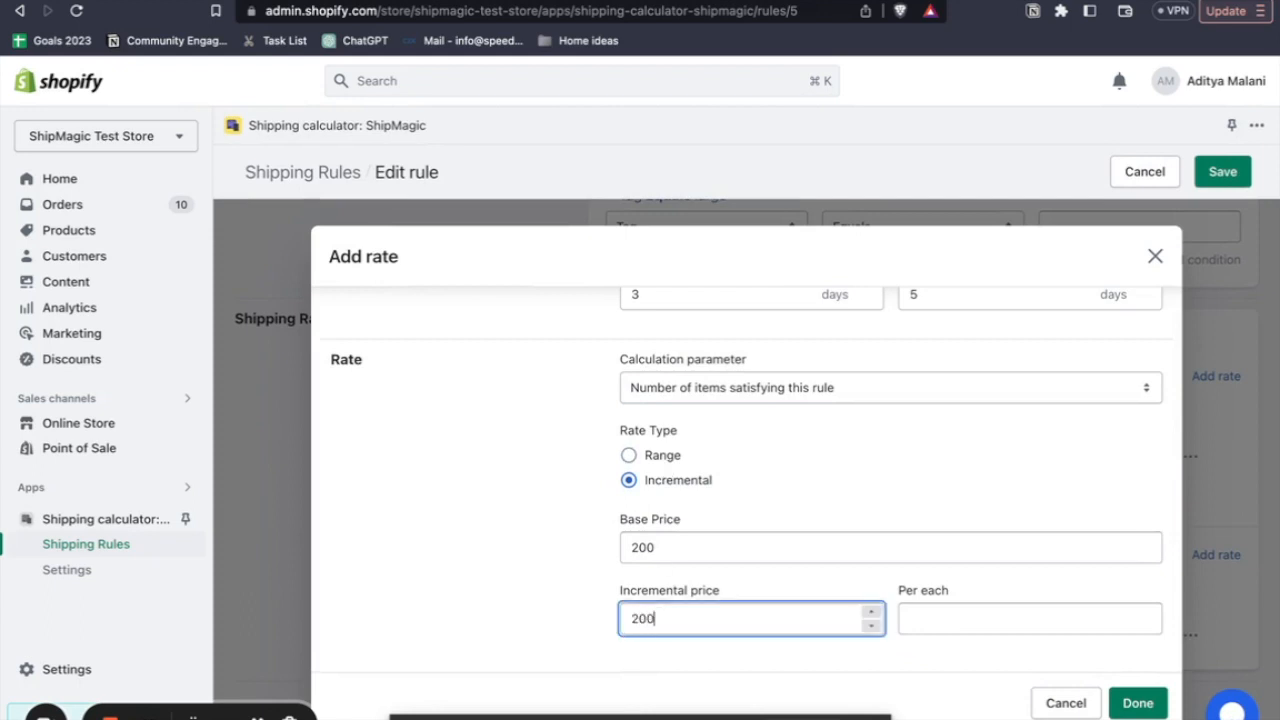
{"action": "left_click", "coordinate": [912, 618]}
{"action": "type", "text": "1"}
{"action": "left_click", "coordinate": [1130, 700]}
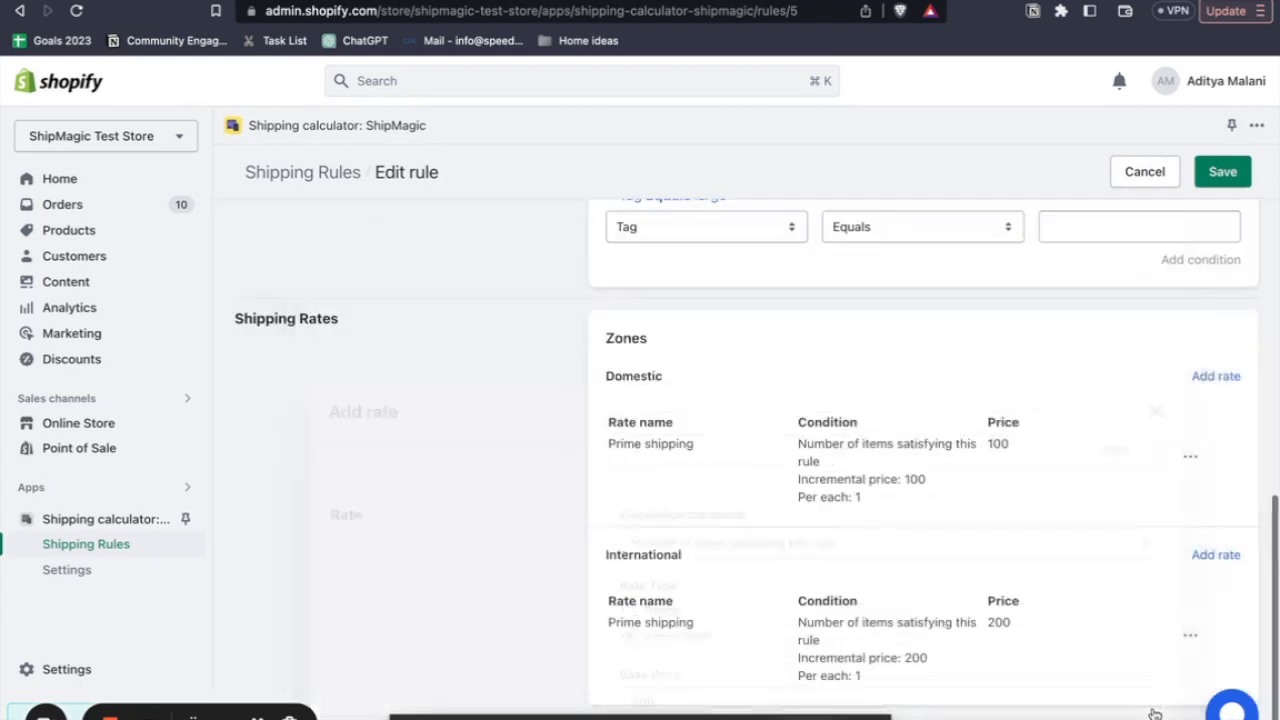
{"action": "left_click", "coordinate": [1224, 172]}
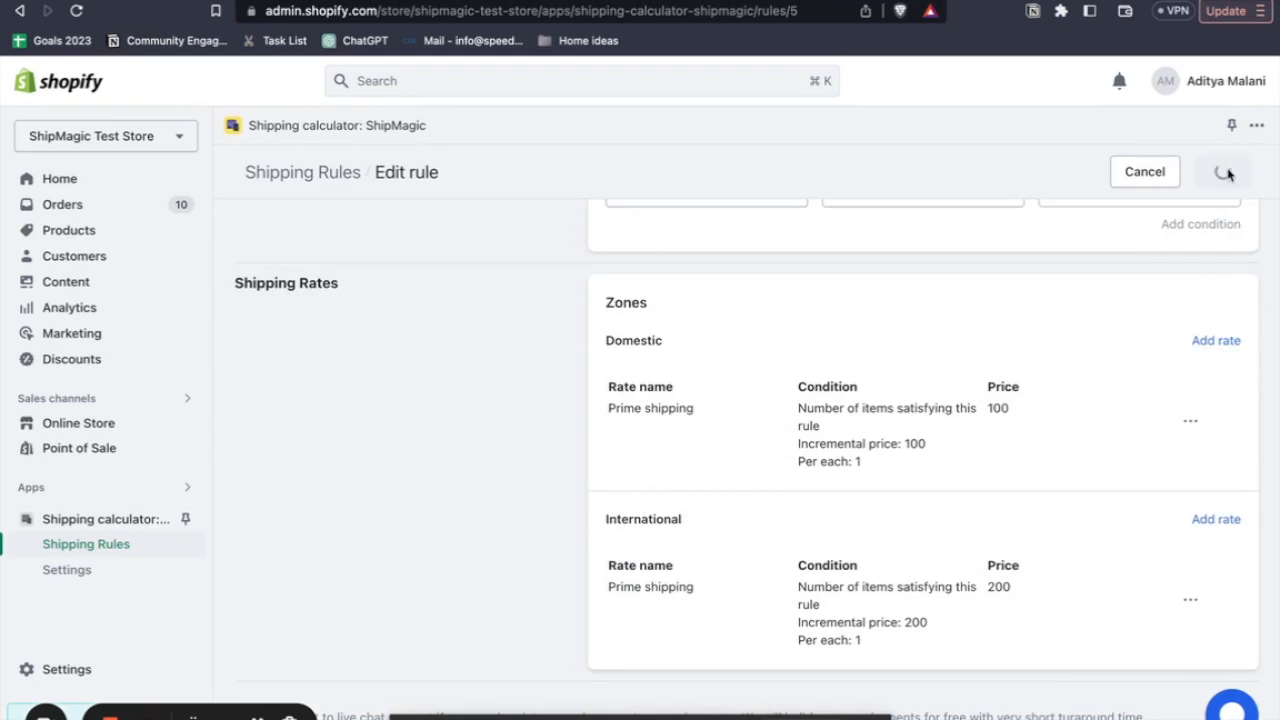
- Open the small products rule and base its domestic rate on the number of items satisfying the rule
{"action": "left_click", "coordinate": [1140, 383]}
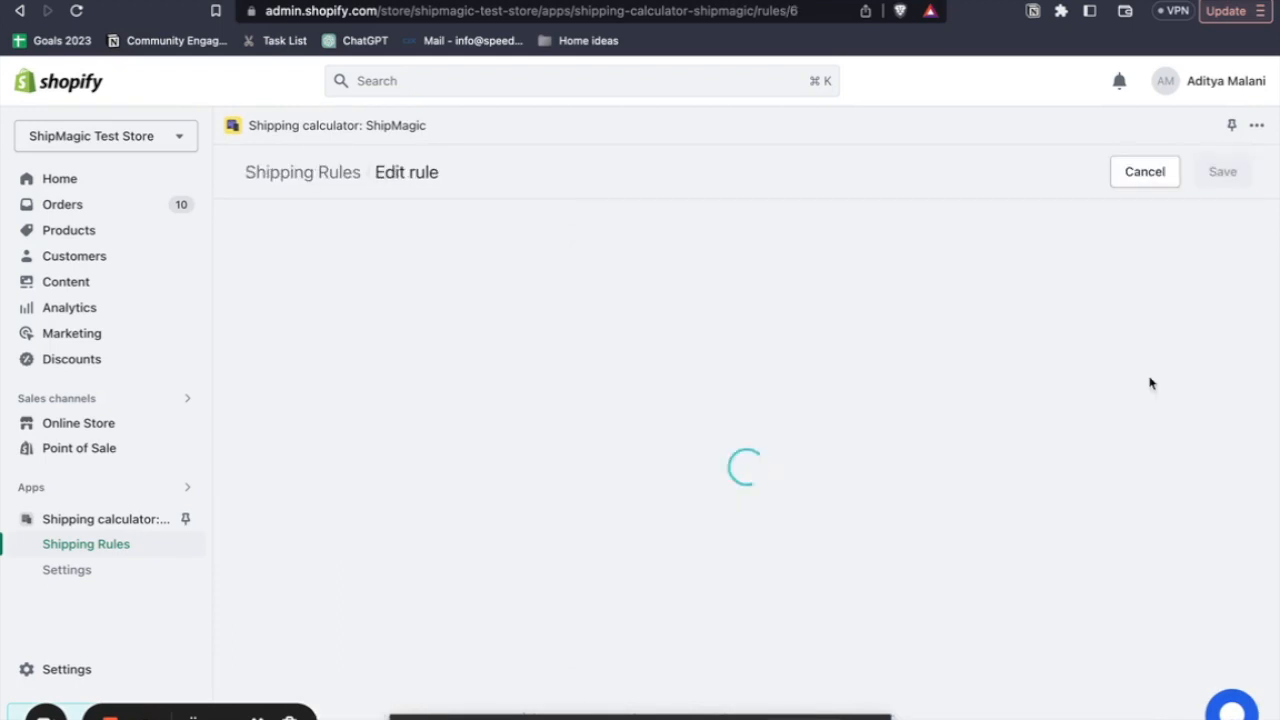
{"action": "scroll", "coordinate": [846, 474], "scroll_direction": "down", "scroll_amount": 10}
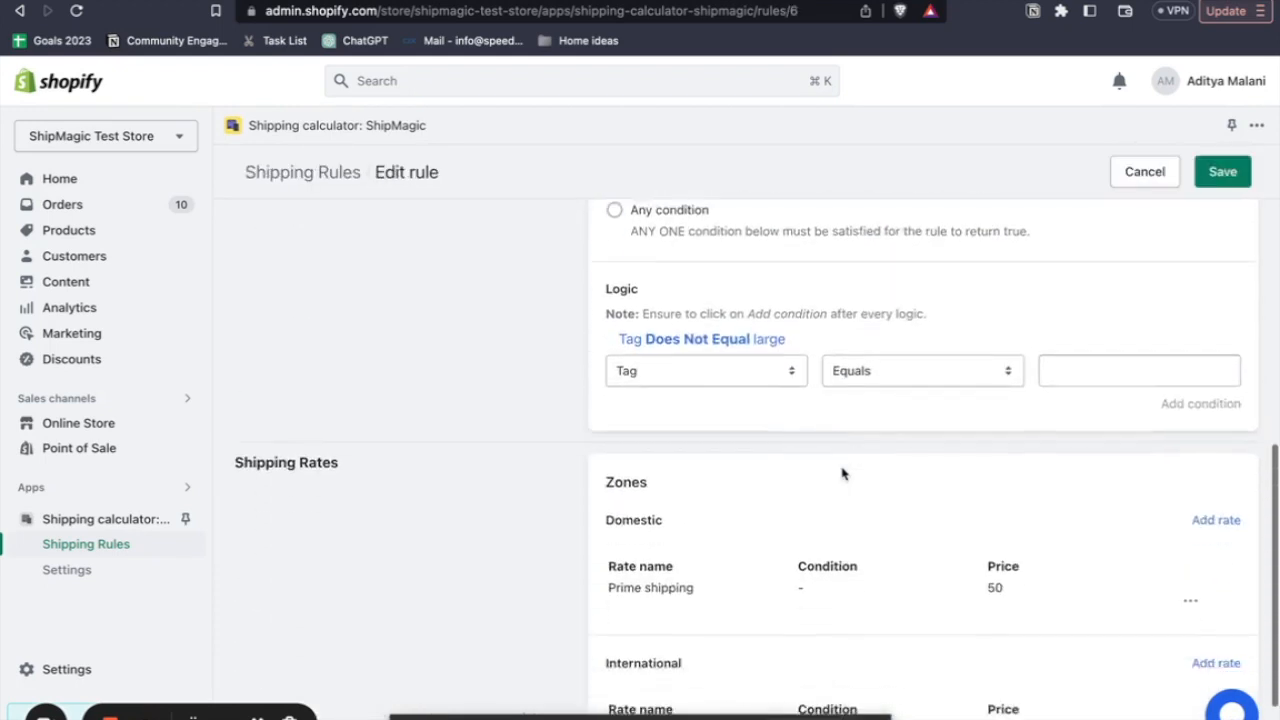
{"action": "left_click", "coordinate": [1190, 491]}
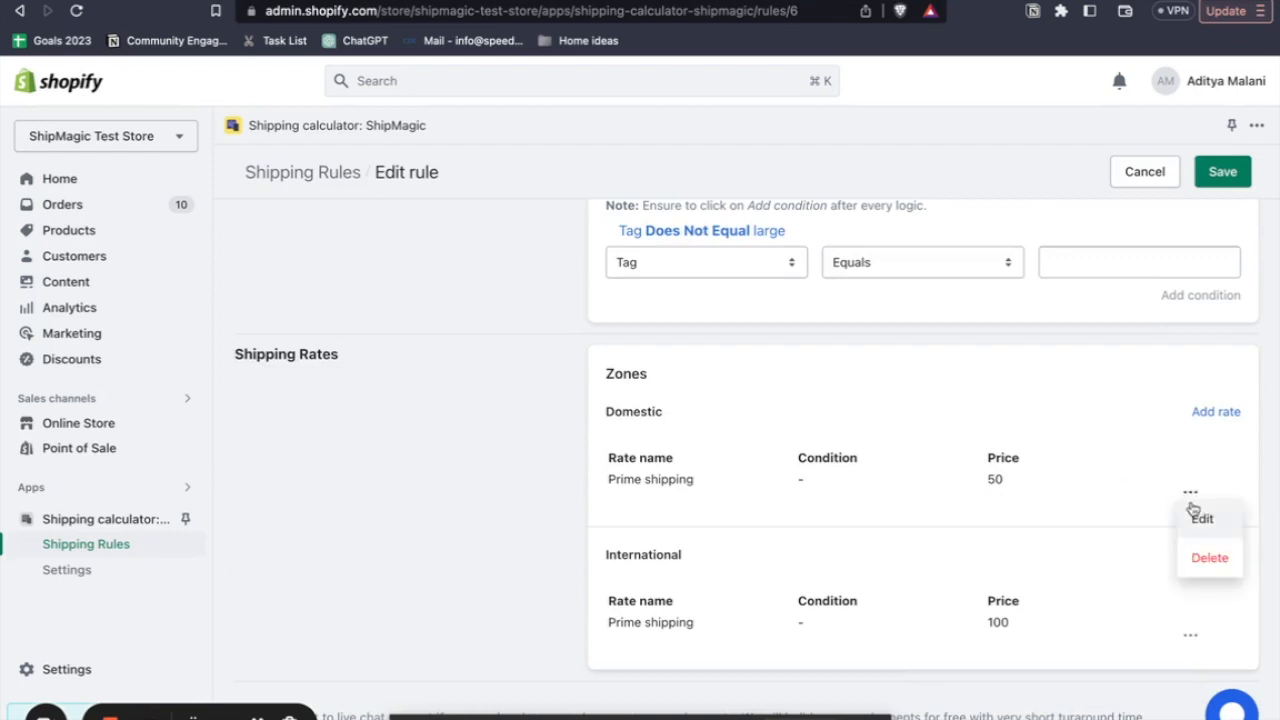
{"action": "left_click", "coordinate": [1196, 514]}
{"action": "scroll", "coordinate": [718, 428], "scroll_direction": "down", "scroll_amount": 1}
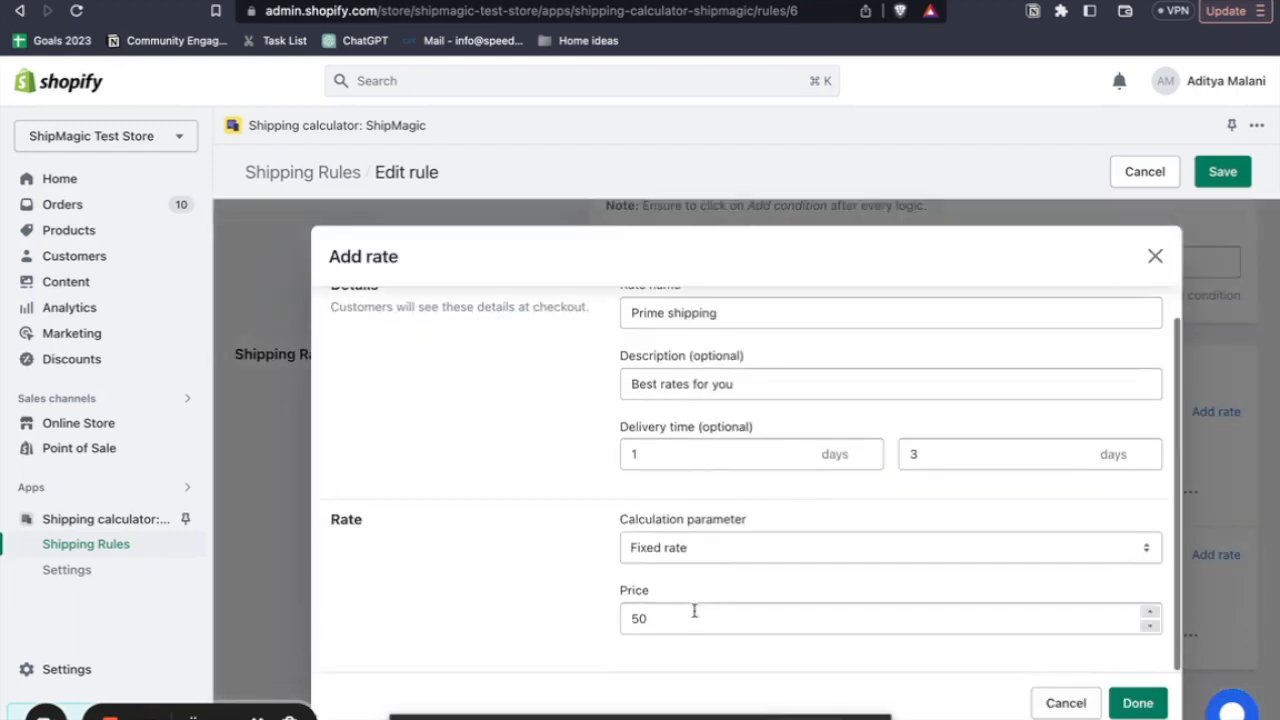
{"action": "left_click", "coordinate": [680, 555]}
{"action": "left_click", "coordinate": [677, 609]}
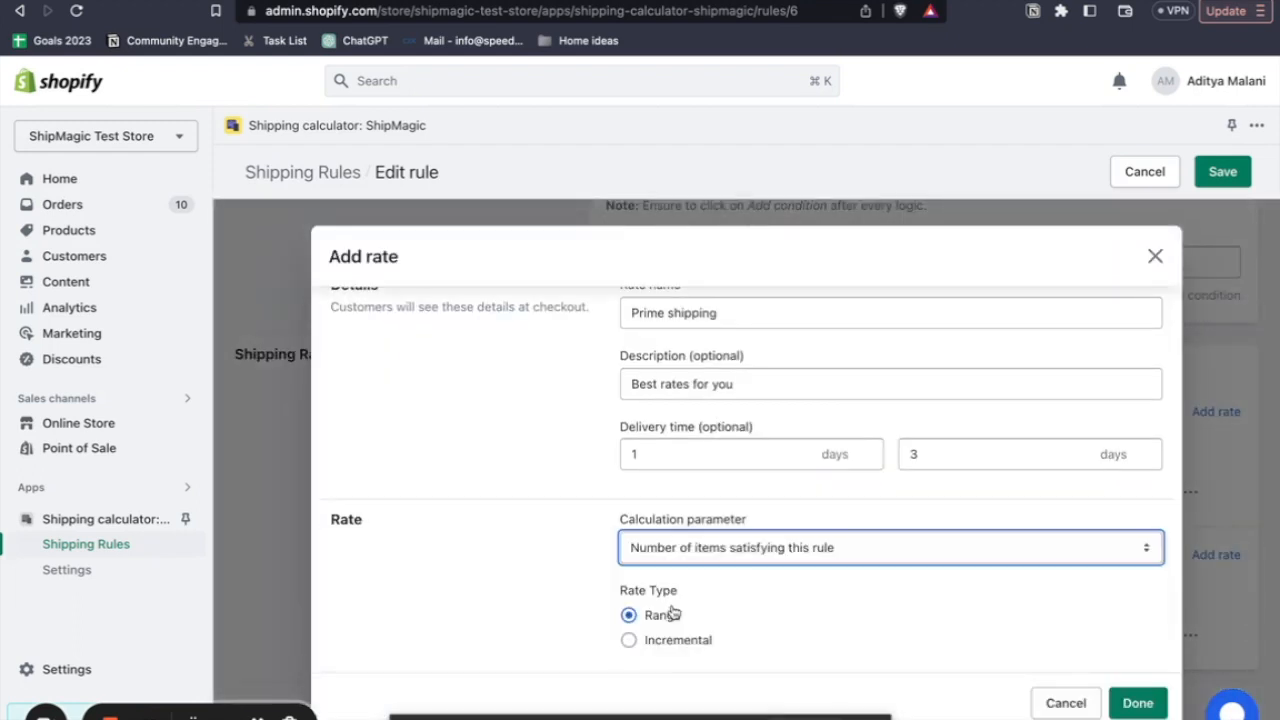
- Make the small products' domestic rate incremental, adding 50 per each 1 item, and finish the rate
{"action": "scroll", "coordinate": [671, 600], "scroll_direction": "down", "scroll_amount": 4}
{"action": "left_click", "coordinate": [670, 468]}
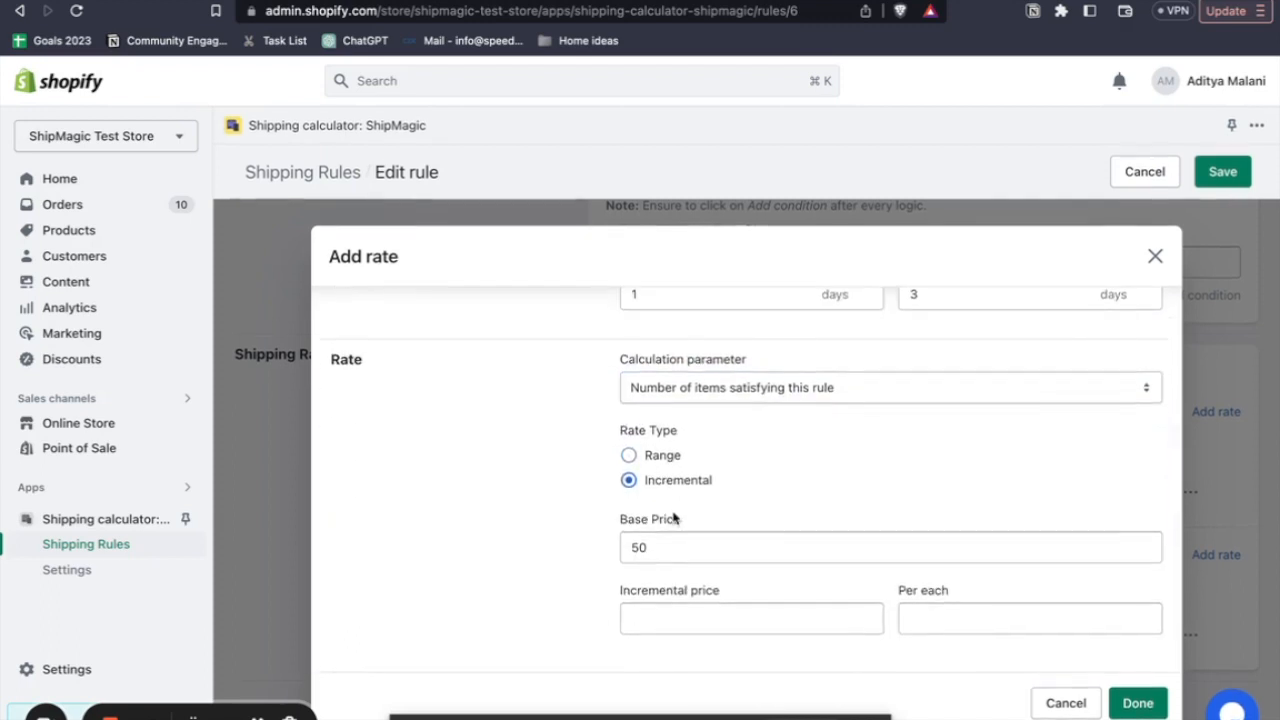
{"action": "left_click", "coordinate": [649, 622]}
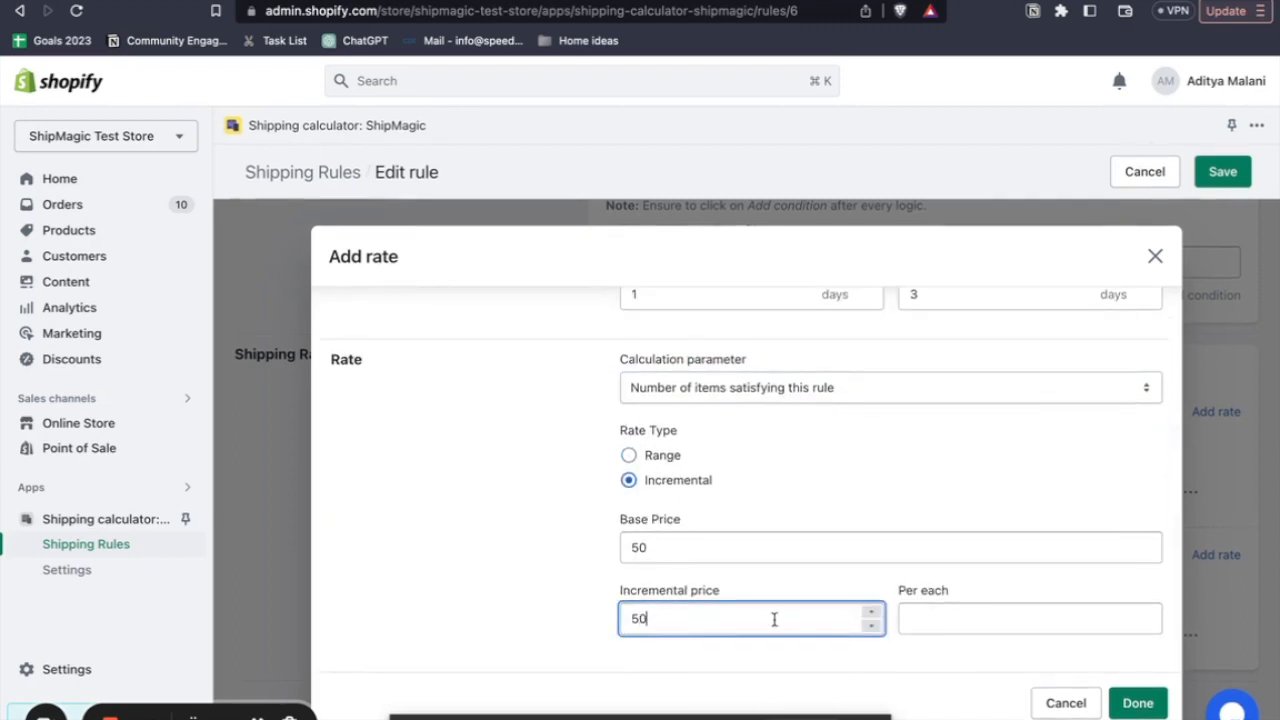
{"action": "left_click", "coordinate": [920, 617]}
{"action": "type", "text": "1"}
{"action": "left_click", "coordinate": [1138, 703]}
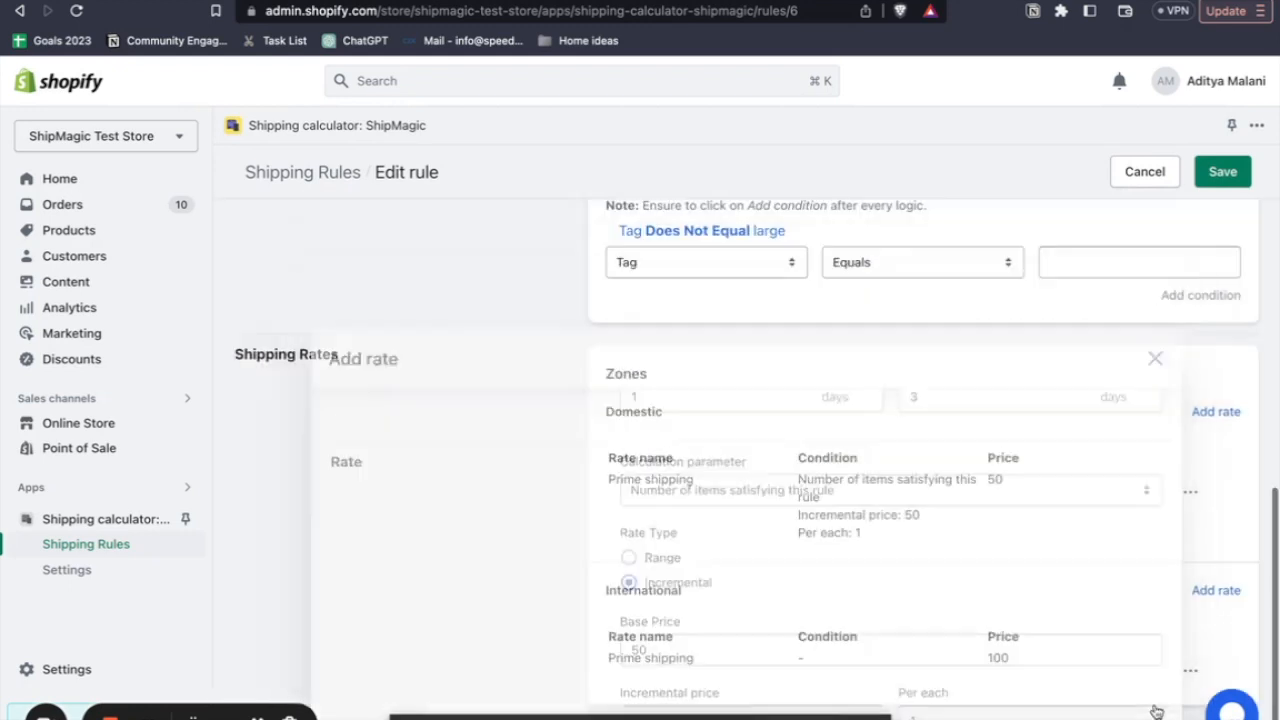
- Open the small products rule's international rate and base it on the number of items satisfying the rule
{"action": "scroll", "coordinate": [1010, 580], "scroll_direction": "down", "scroll_amount": 1}
{"action": "left_click", "coordinate": [1190, 635]}
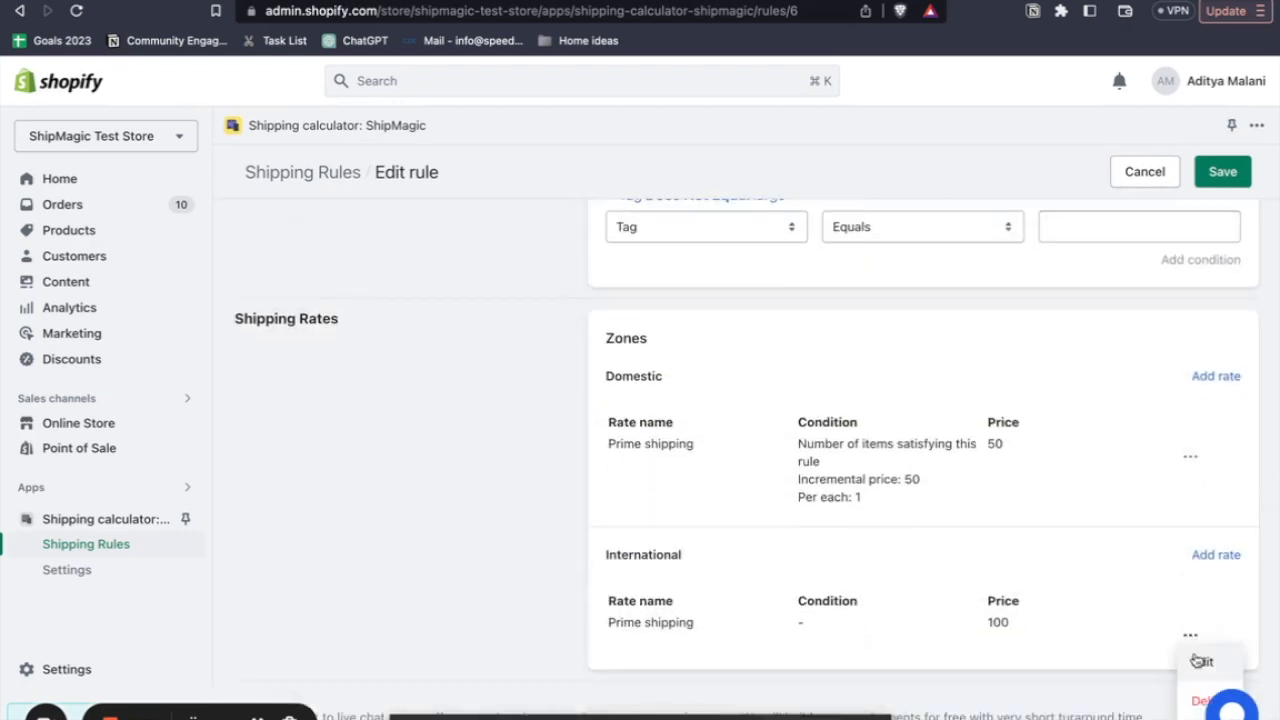
{"action": "left_click", "coordinate": [1201, 661]}
{"action": "scroll", "coordinate": [840, 555], "scroll_direction": "down", "scroll_amount": 1}
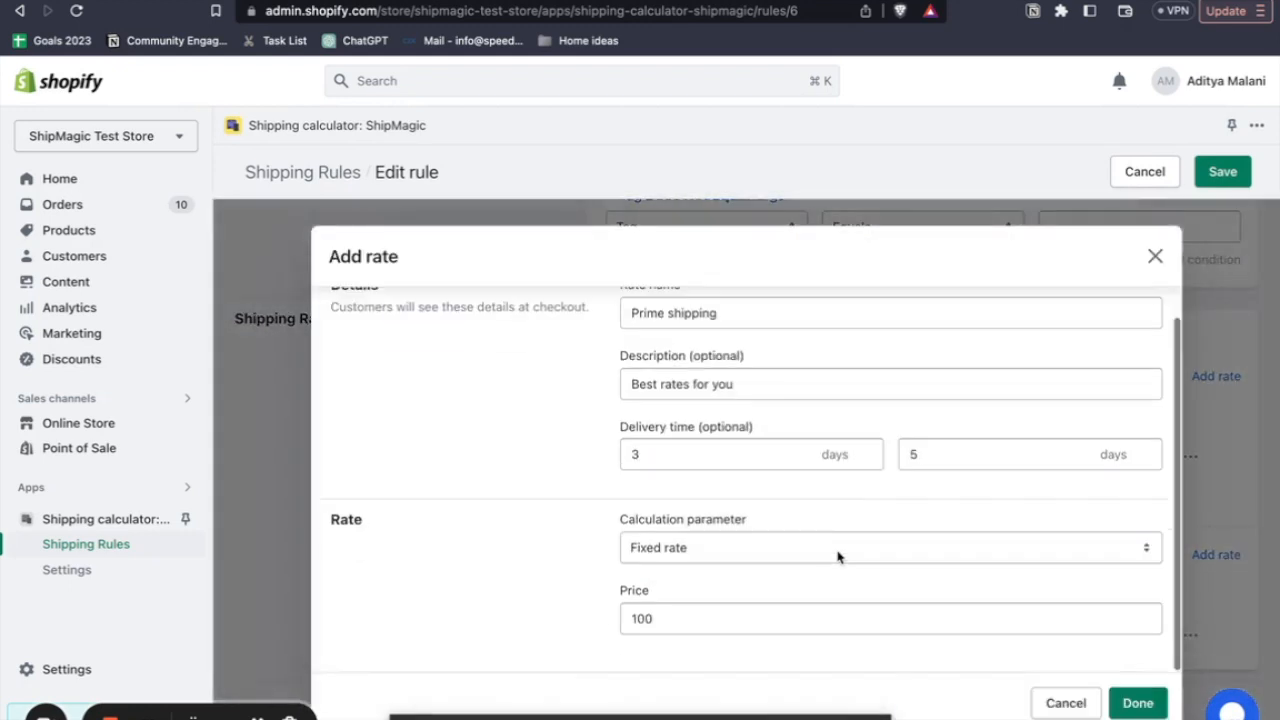
{"action": "left_click", "coordinate": [711, 548]}
{"action": "left_click", "coordinate": [677, 608]}
{"action": "scroll", "coordinate": [670, 640], "scroll_direction": "down", "scroll_amount": 3}
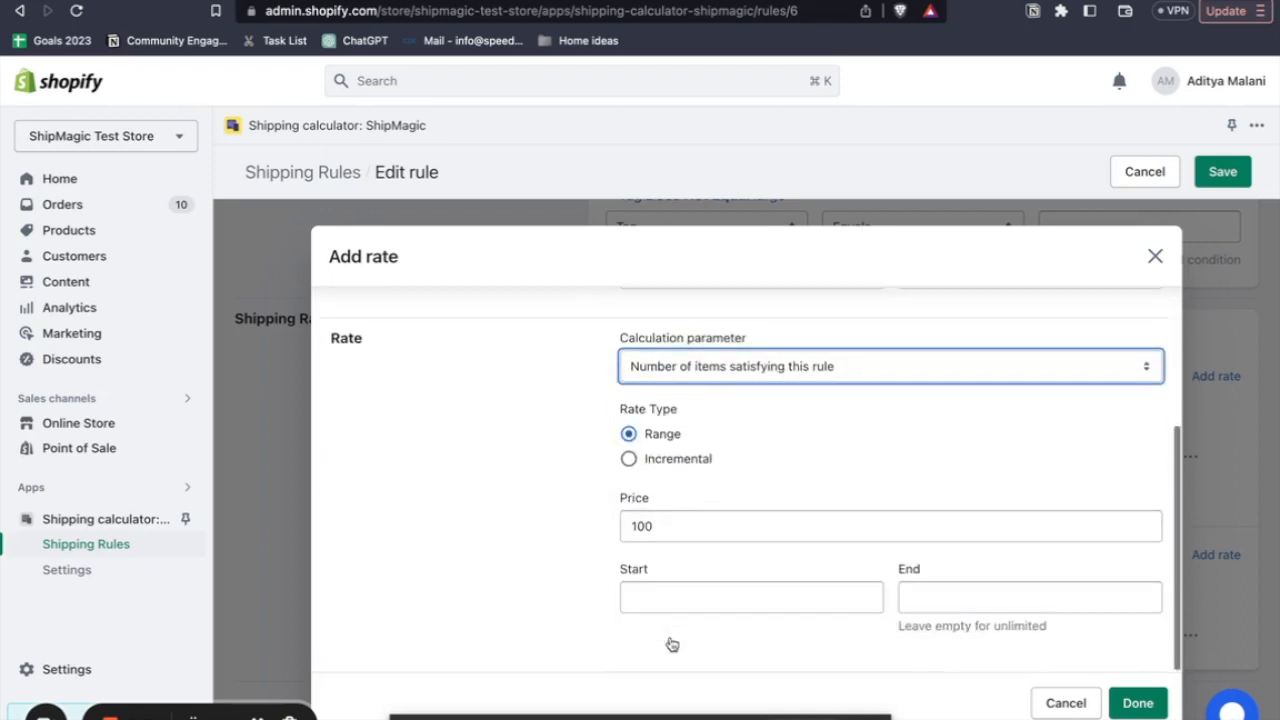
- Make the international rate incremental with 100 per each 1 item, finish it, and save the small products rule
{"action": "left_click", "coordinate": [671, 464]}
{"action": "left_click", "coordinate": [668, 614]}
{"action": "type", "text": "100"}
{"action": "left_click", "coordinate": [971, 610]}
{"action": "type", "text": "1"}
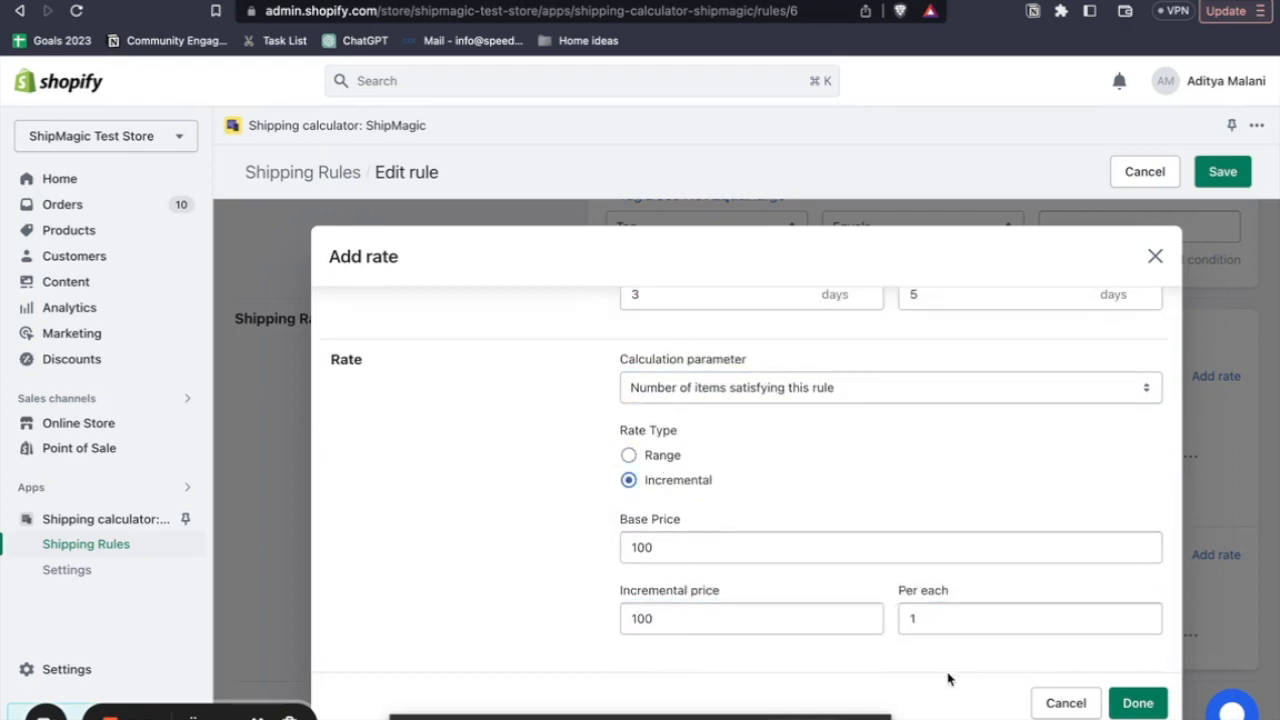
{"action": "left_click", "coordinate": [1121, 694]}
{"action": "left_click", "coordinate": [1225, 180]}
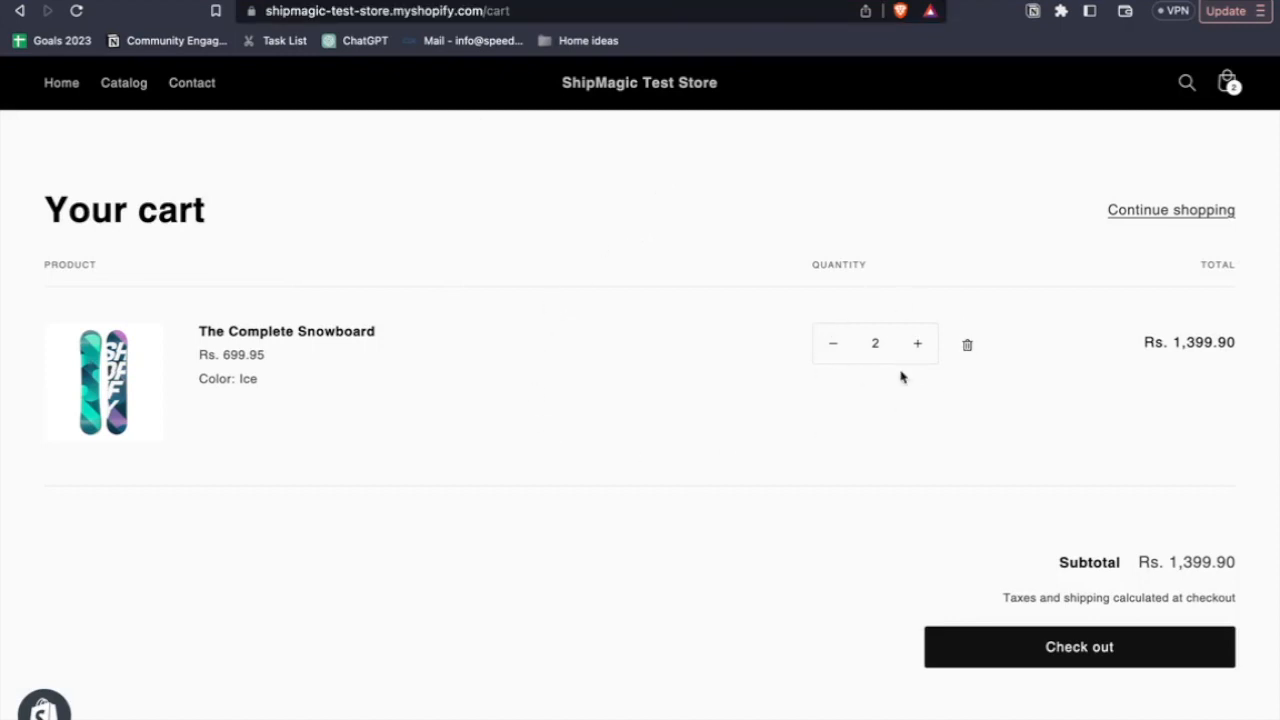
- Check out the cart of two Complete Snowboards in the test store and continue to the shipping method
{"action": "left_click", "coordinate": [1038, 641]}
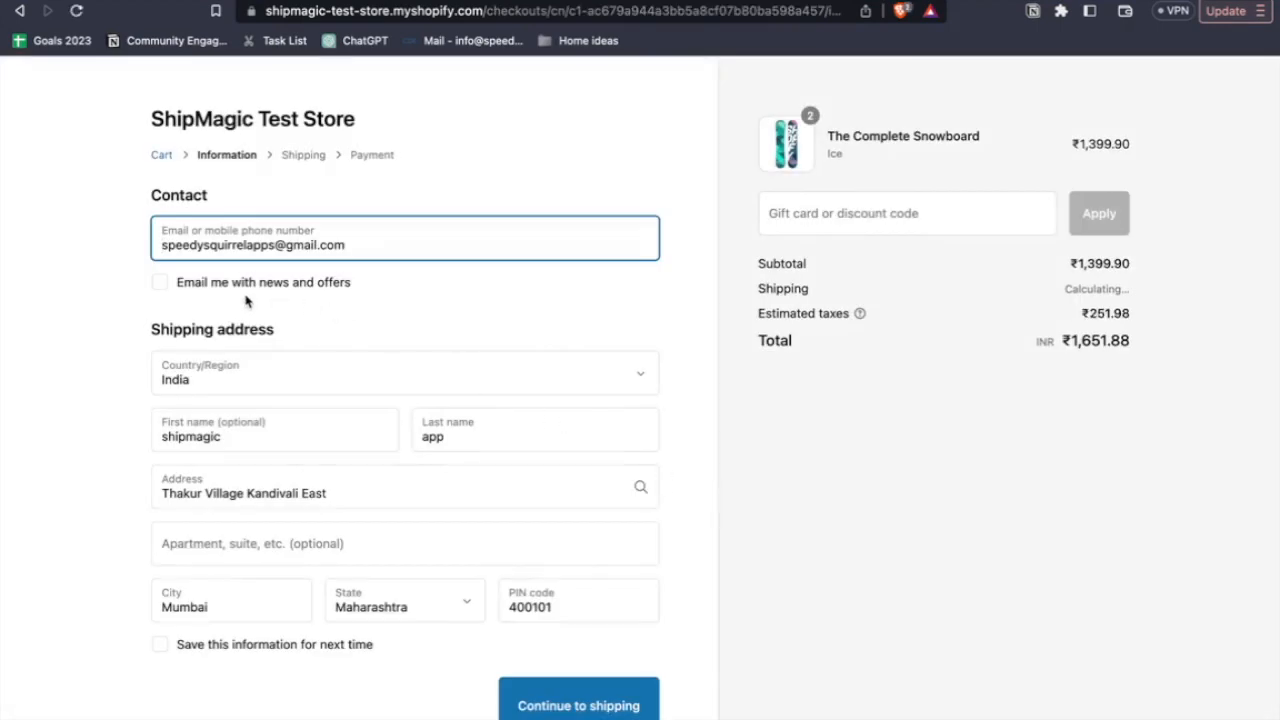
{"action": "scroll", "coordinate": [248, 303], "scroll_direction": "down", "scroll_amount": 1}
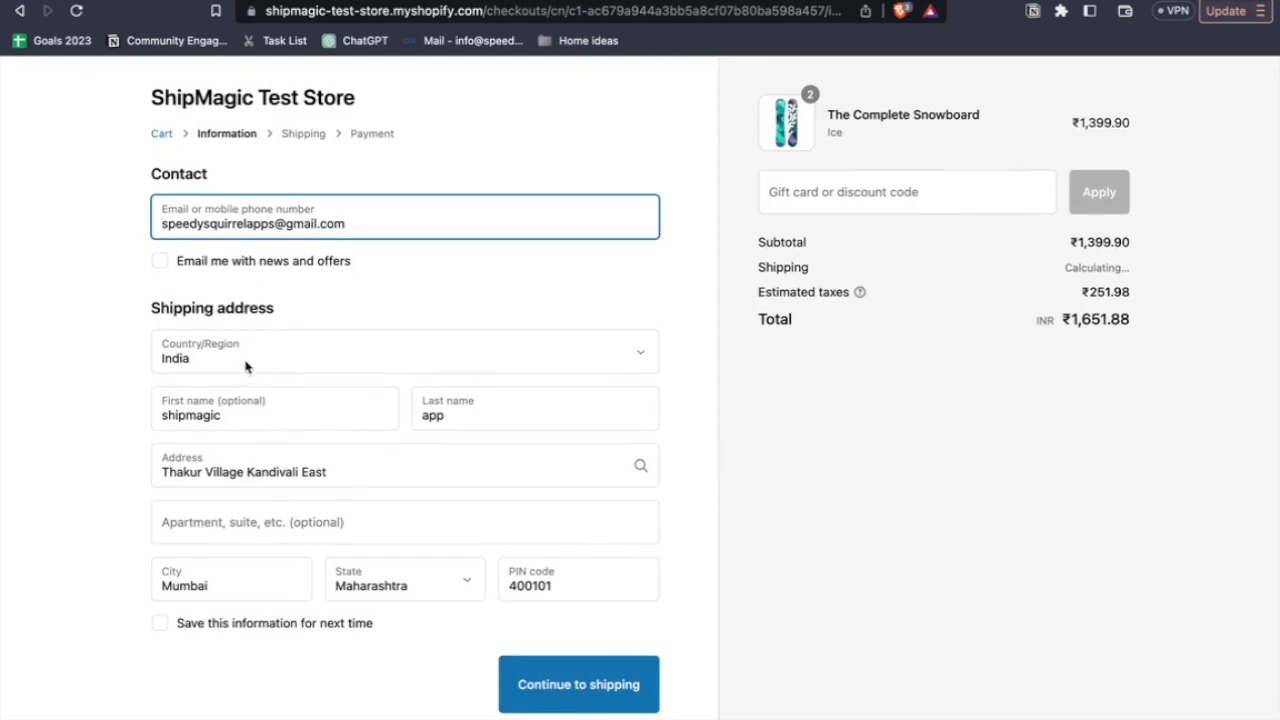
{"action": "scroll", "coordinate": [238, 363], "scroll_direction": "down", "scroll_amount": 1}
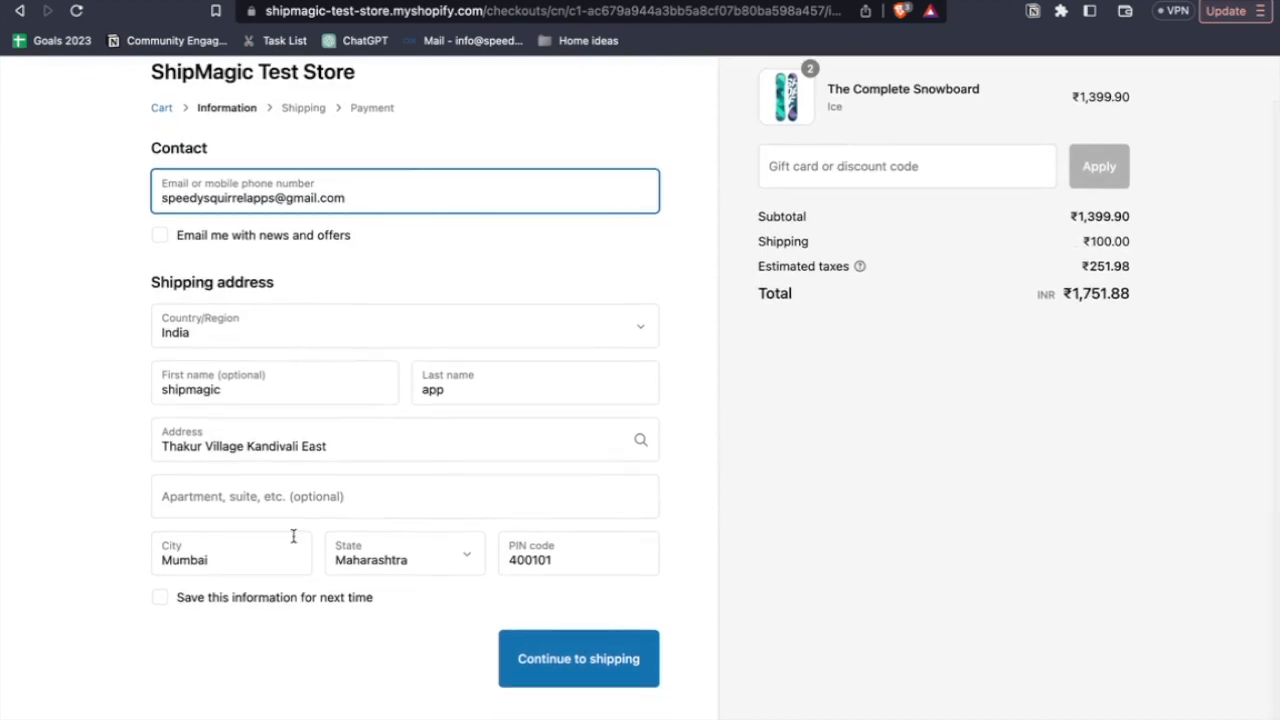
{"action": "left_click", "coordinate": [548, 674]}
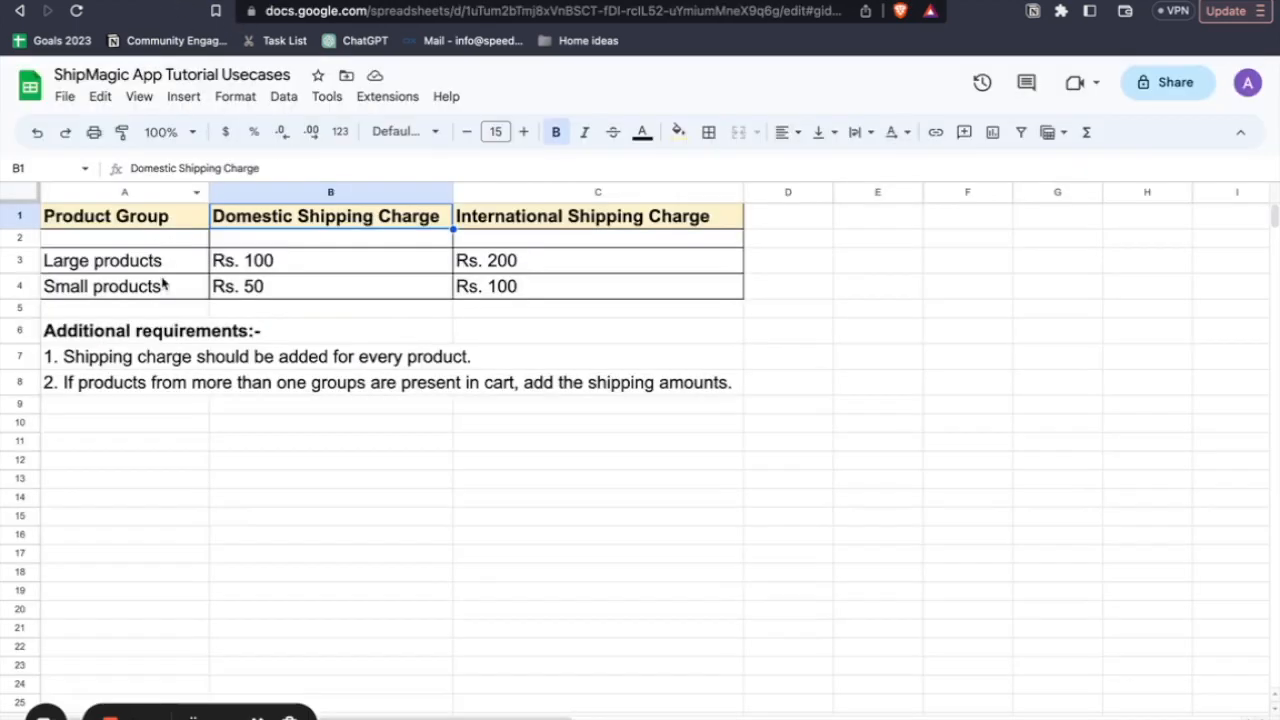
- Compare the checkout's shipping charge with the small products' domestic charge in the use-case sheet
{"action": "left_click", "coordinate": [162, 288]}
{"action": "left_click", "coordinate": [263, 288]}
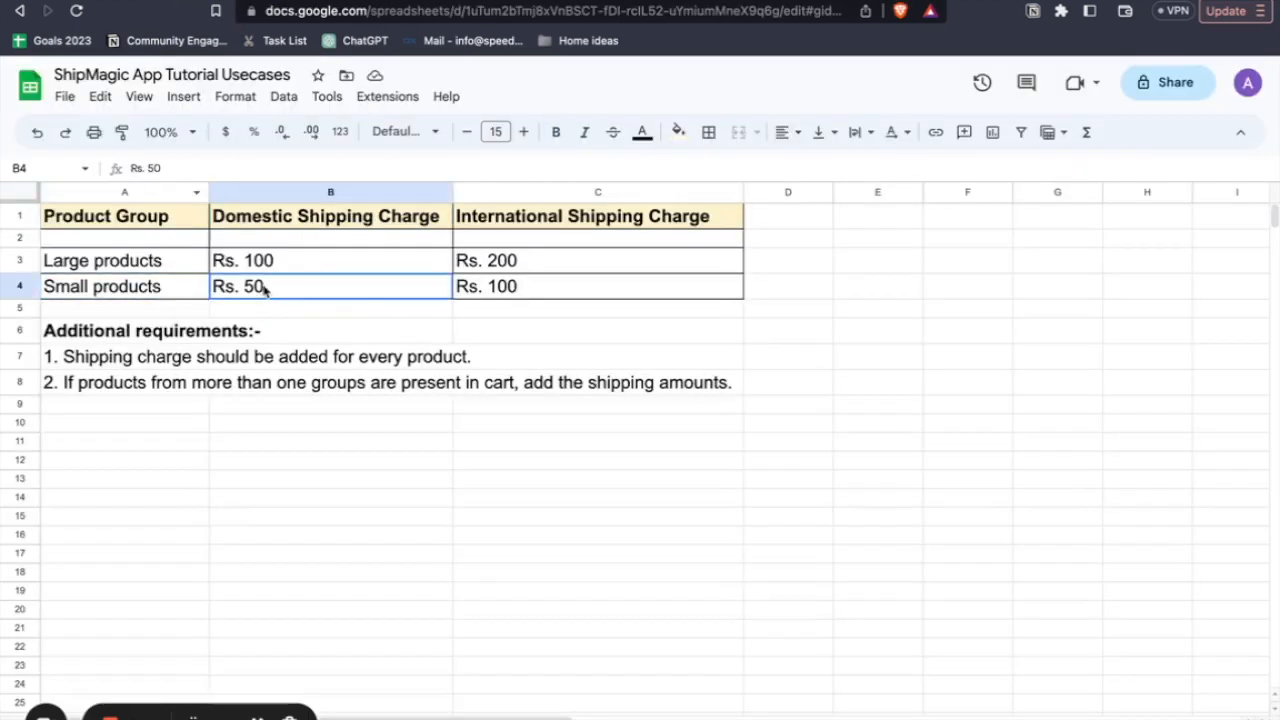
{"action": "left_click", "coordinate": [165, 288], "text": "shift"}
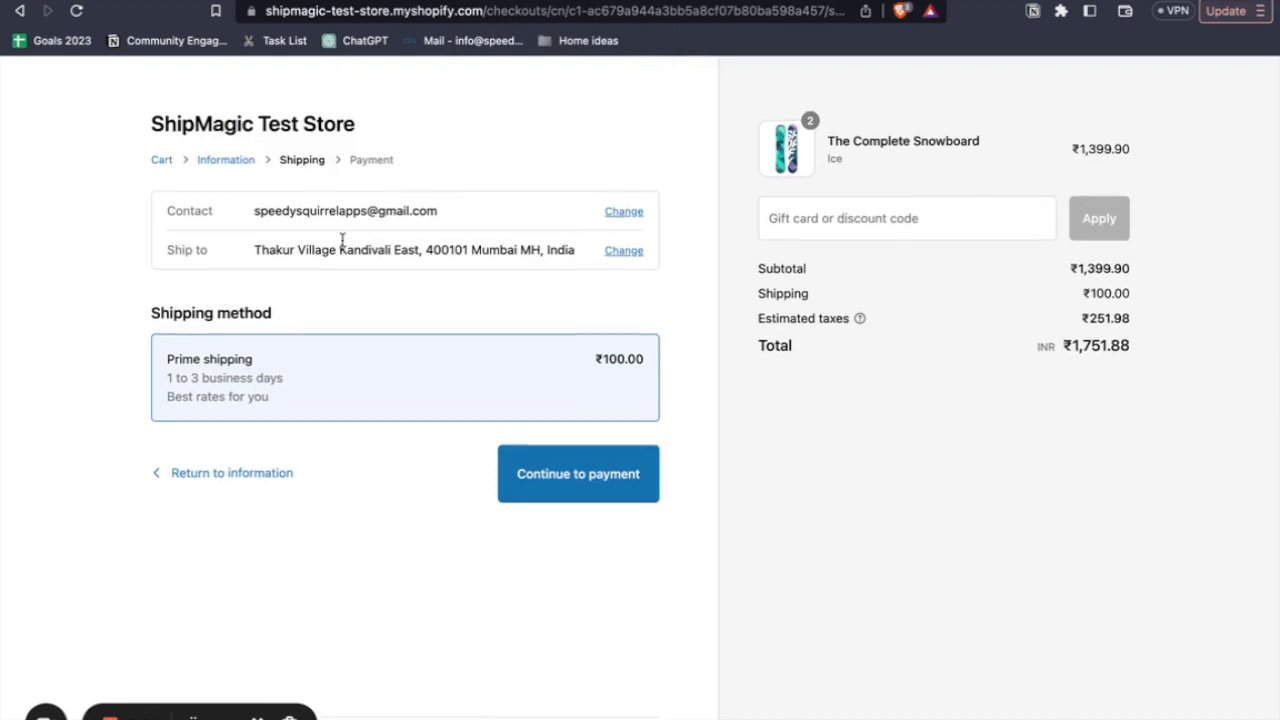
- Return to the store from the checkout, add the Large Snowboard: Liquid to the cart, and raise its quantity to 3
{"action": "left_click", "coordinate": [156, 163]}
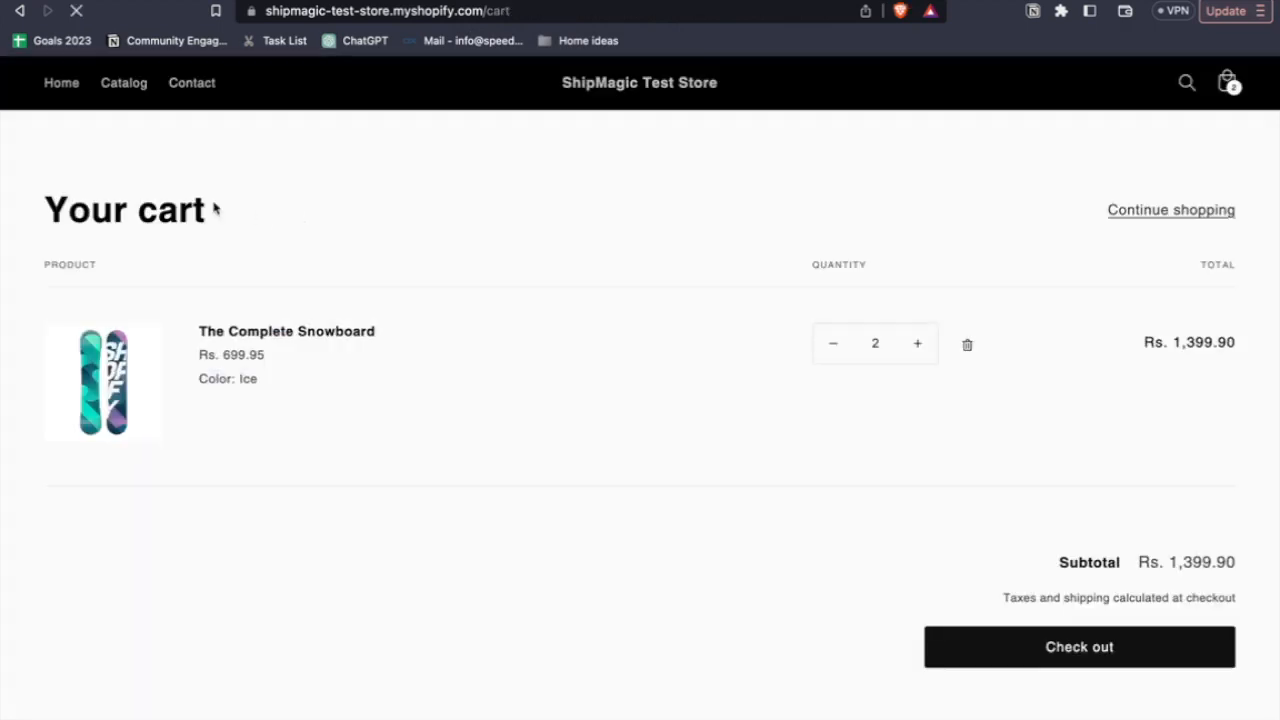
{"action": "left_click", "coordinate": [623, 92]}
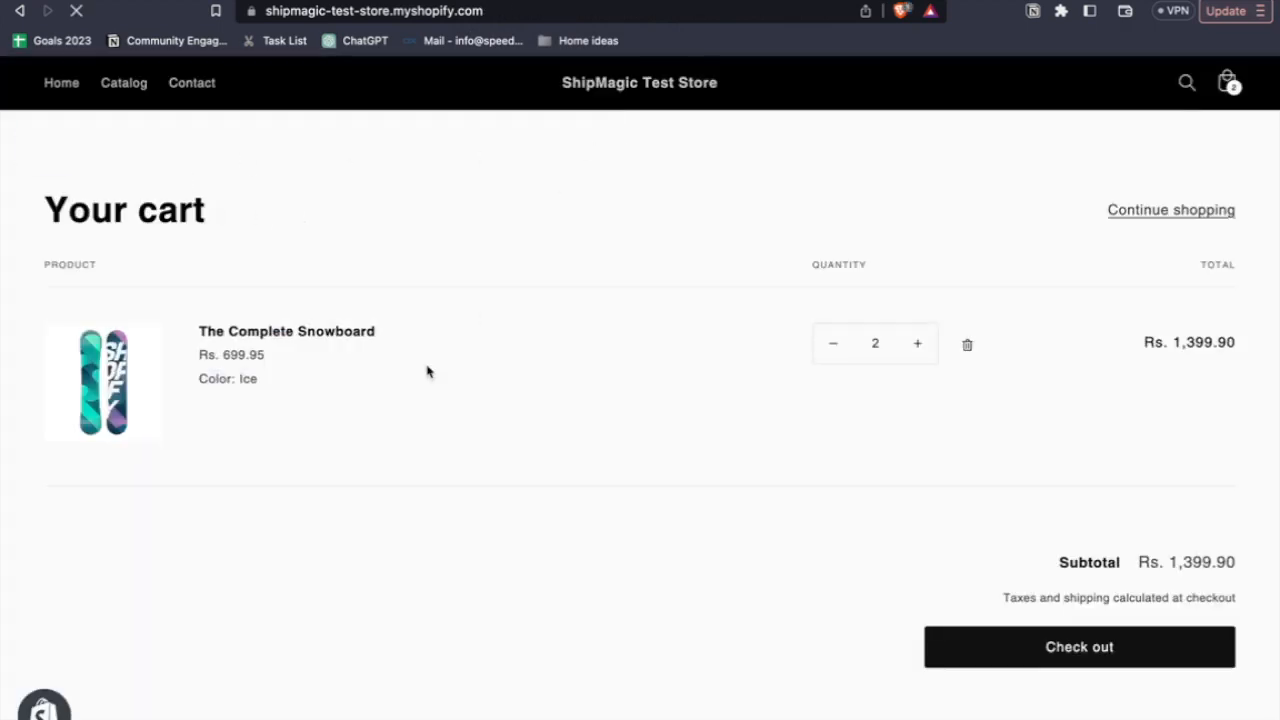
{"action": "scroll", "coordinate": [389, 509], "scroll_direction": "down", "scroll_amount": 5}
{"action": "scroll", "coordinate": [464, 540], "scroll_direction": "down", "scroll_amount": 2}
{"action": "left_click", "coordinate": [857, 454]}
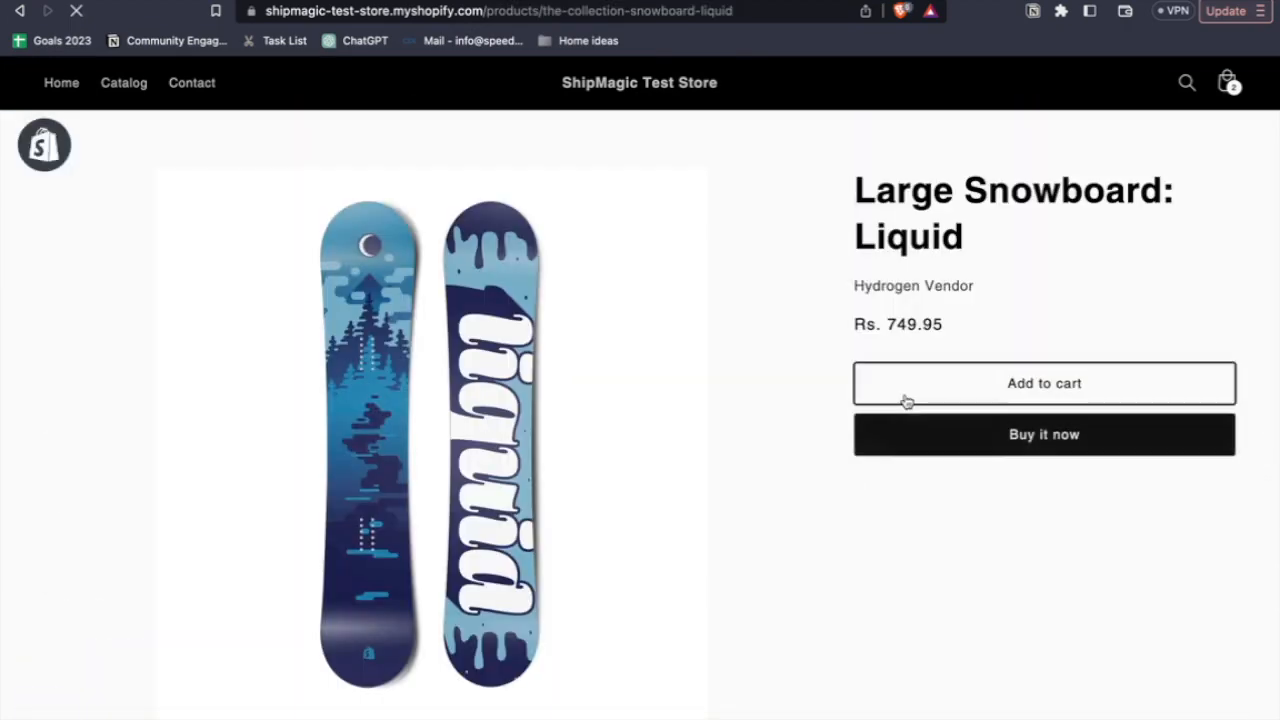
{"action": "scroll", "coordinate": [930, 395], "scroll_direction": "down", "scroll_amount": 1}
{"action": "left_click", "coordinate": [1022, 346]}
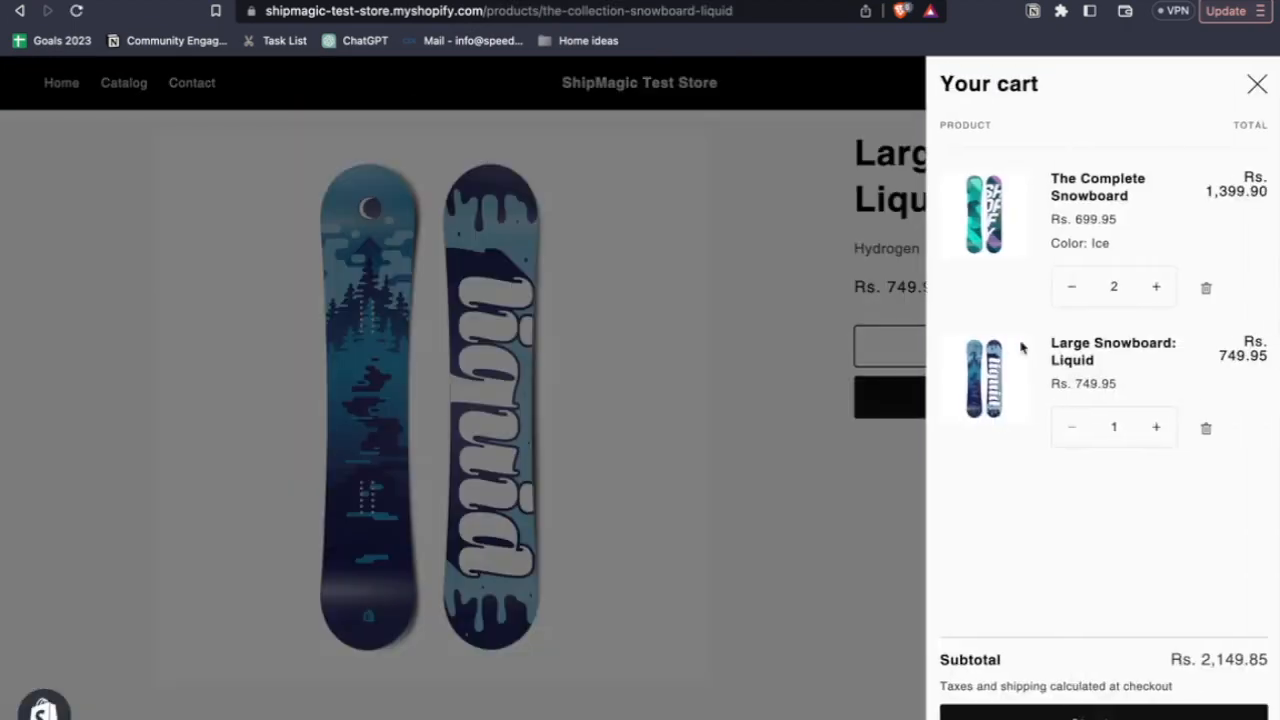
{"action": "left_click", "coordinate": [1156, 428]}
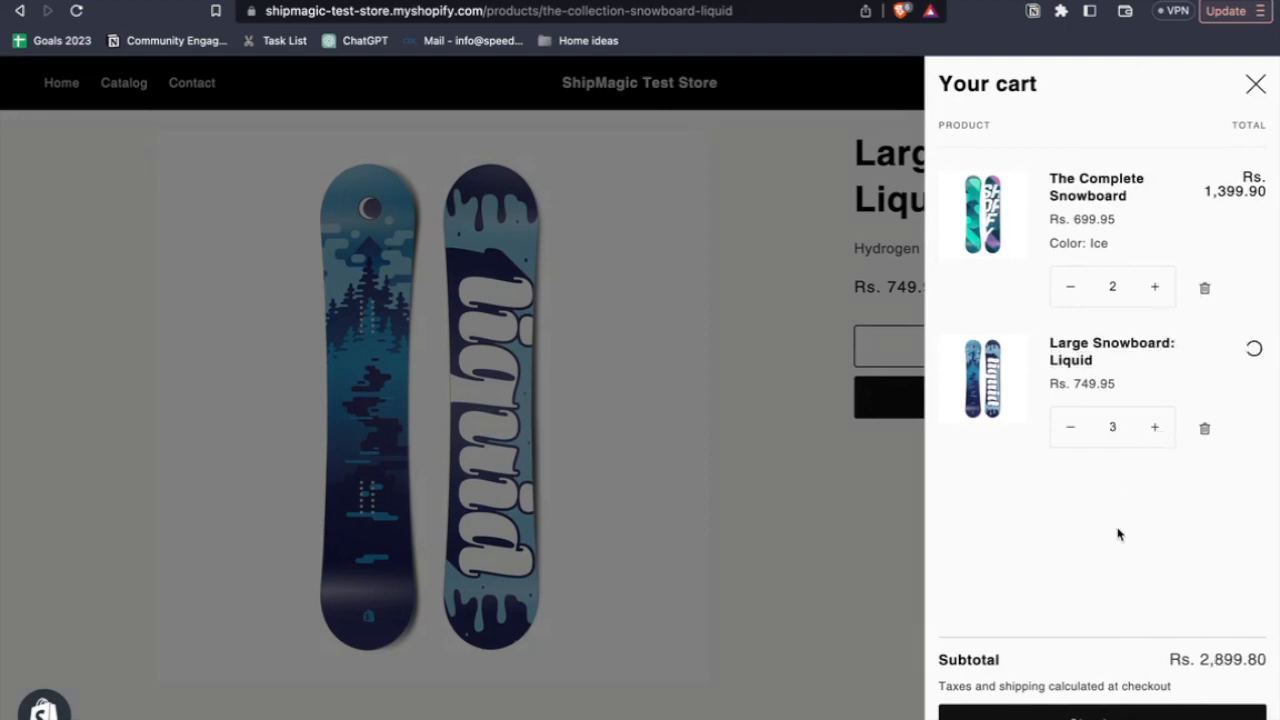
- Check out the mixed cart of small and large snowboards and continue to the shipping method
{"action": "left_click", "coordinate": [1072, 716]}
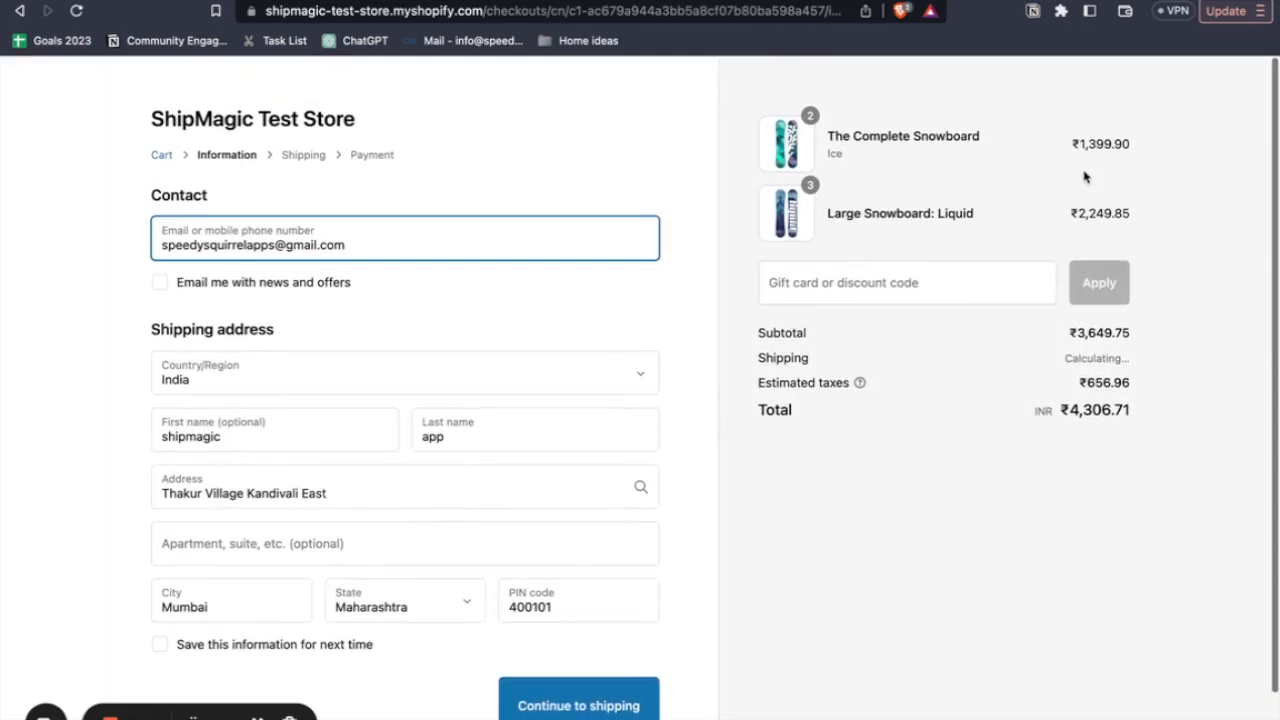
{"action": "double_click", "coordinate": [897, 213]}
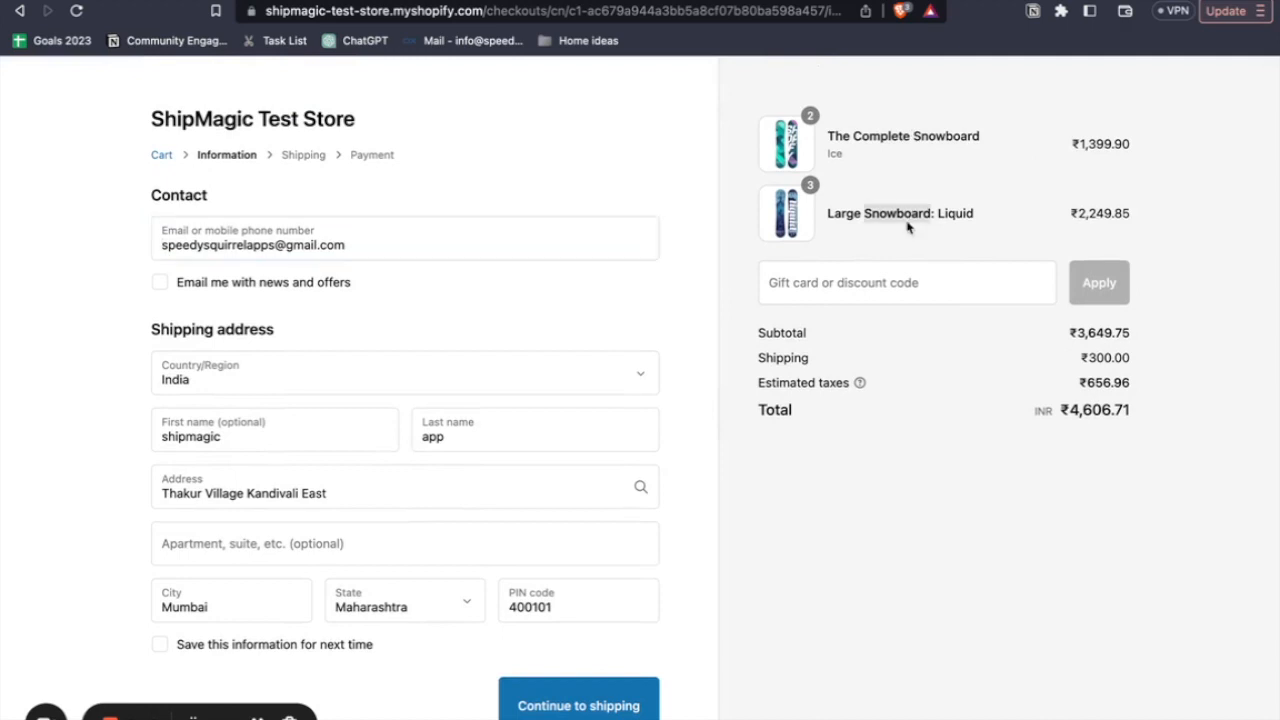
{"action": "left_click", "coordinate": [888, 214]}
{"action": "scroll", "coordinate": [655, 421], "scroll_direction": "down", "scroll_amount": 2}
{"action": "left_click", "coordinate": [543, 637]}
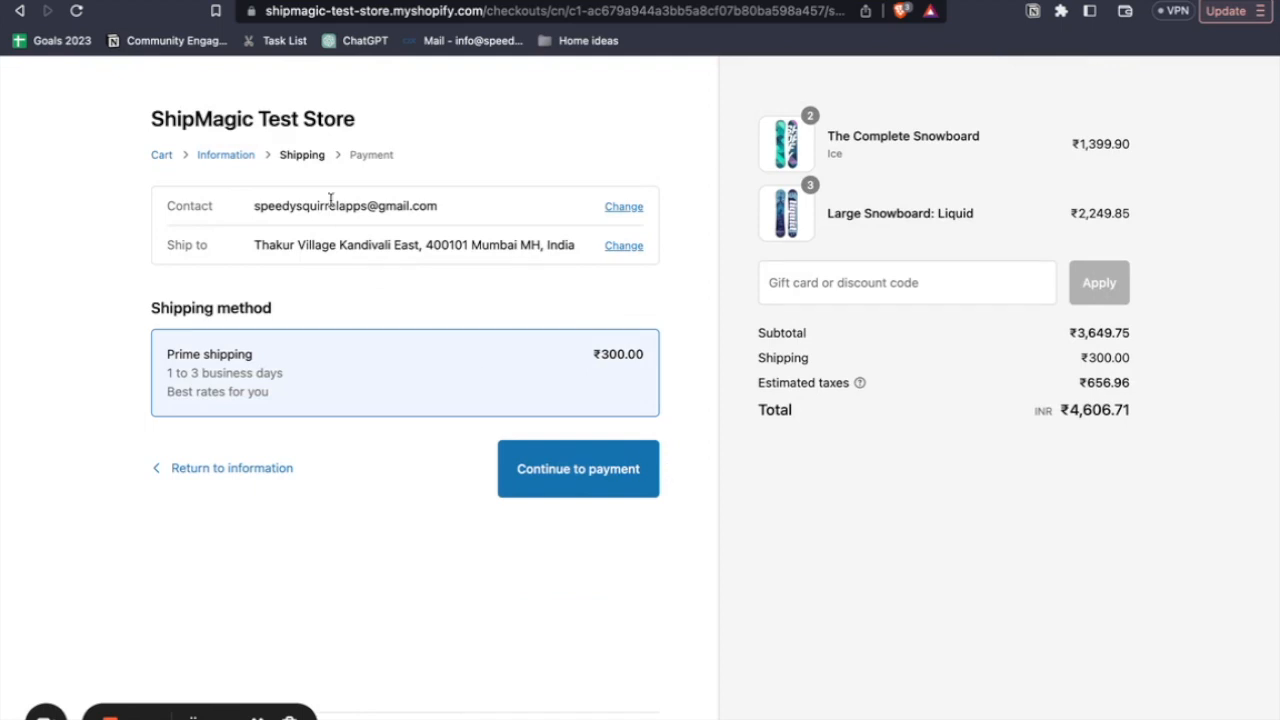
- In the ShipMagic settings, set the blend logic to Add rates and save
{"action": "key", "text": "ctrl+shift+Tab"}
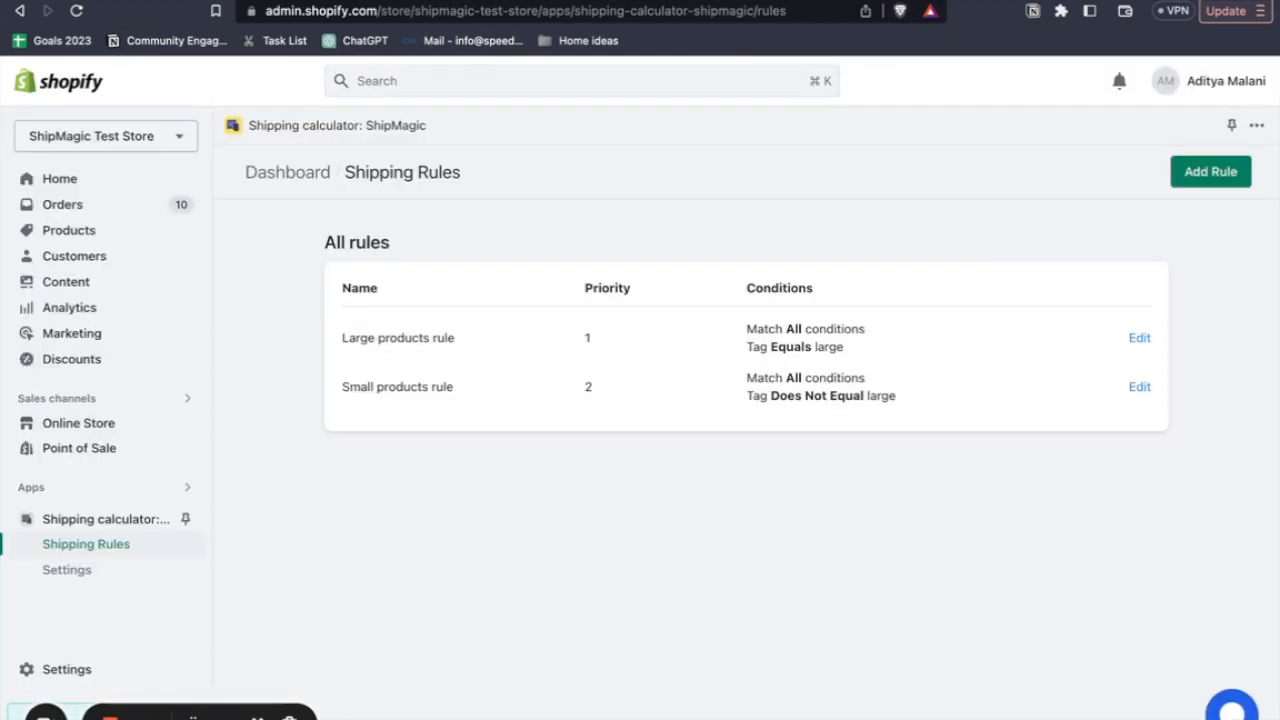
{"action": "left_click", "coordinate": [80, 571]}
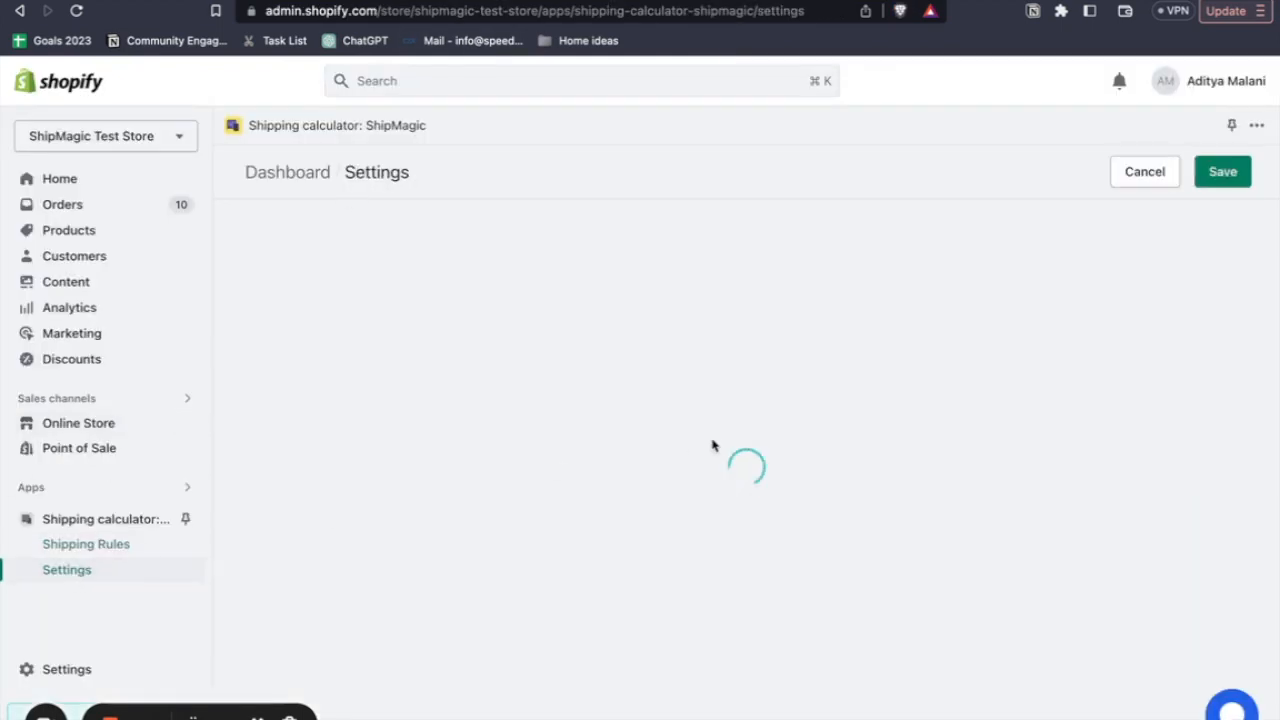
{"action": "scroll", "coordinate": [735, 445], "scroll_direction": "down", "scroll_amount": 2}
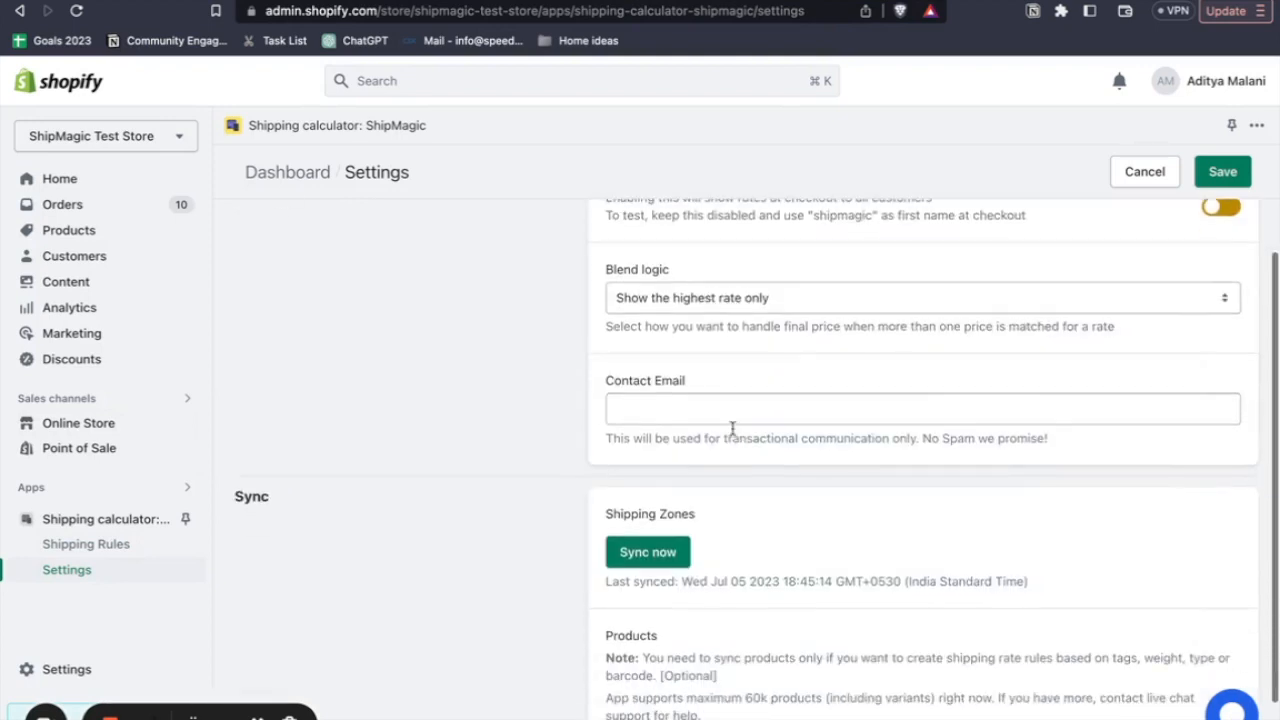
{"action": "left_click", "coordinate": [686, 312]}
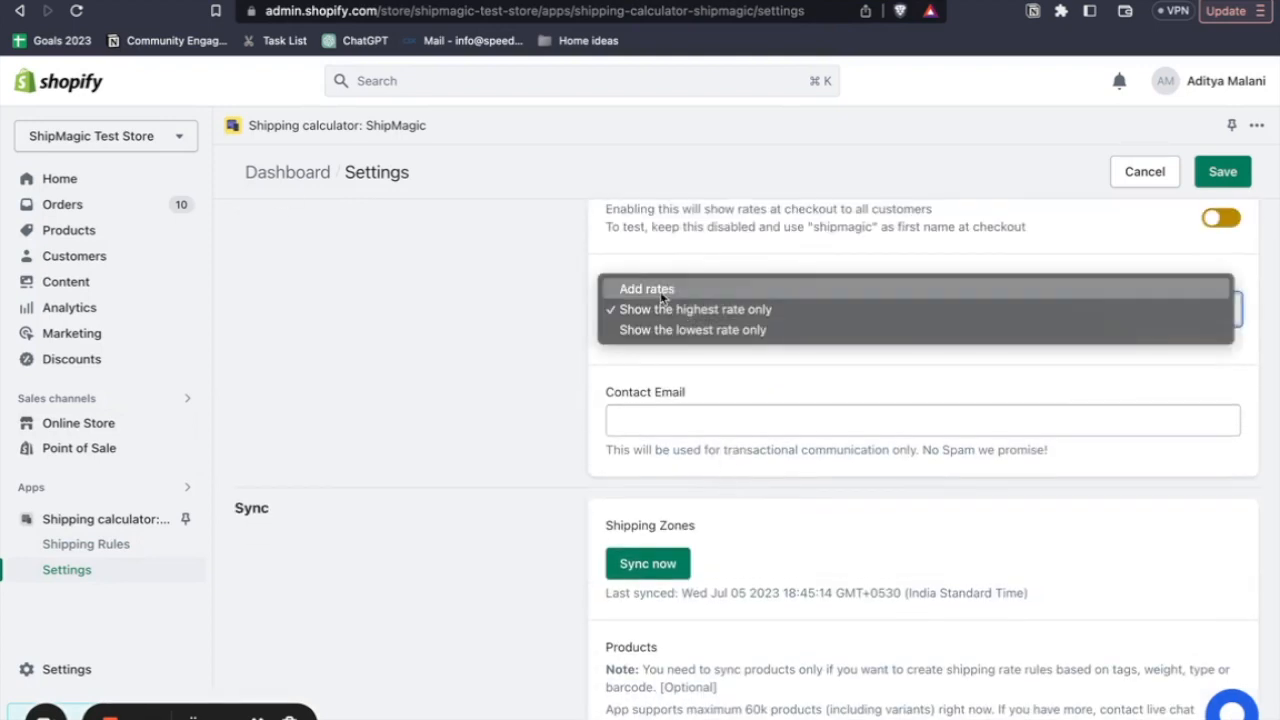
{"action": "left_click", "coordinate": [657, 290]}
{"action": "scroll", "coordinate": [886, 277], "scroll_direction": "up", "scroll_amount": 2}
{"action": "left_click", "coordinate": [1224, 172]}
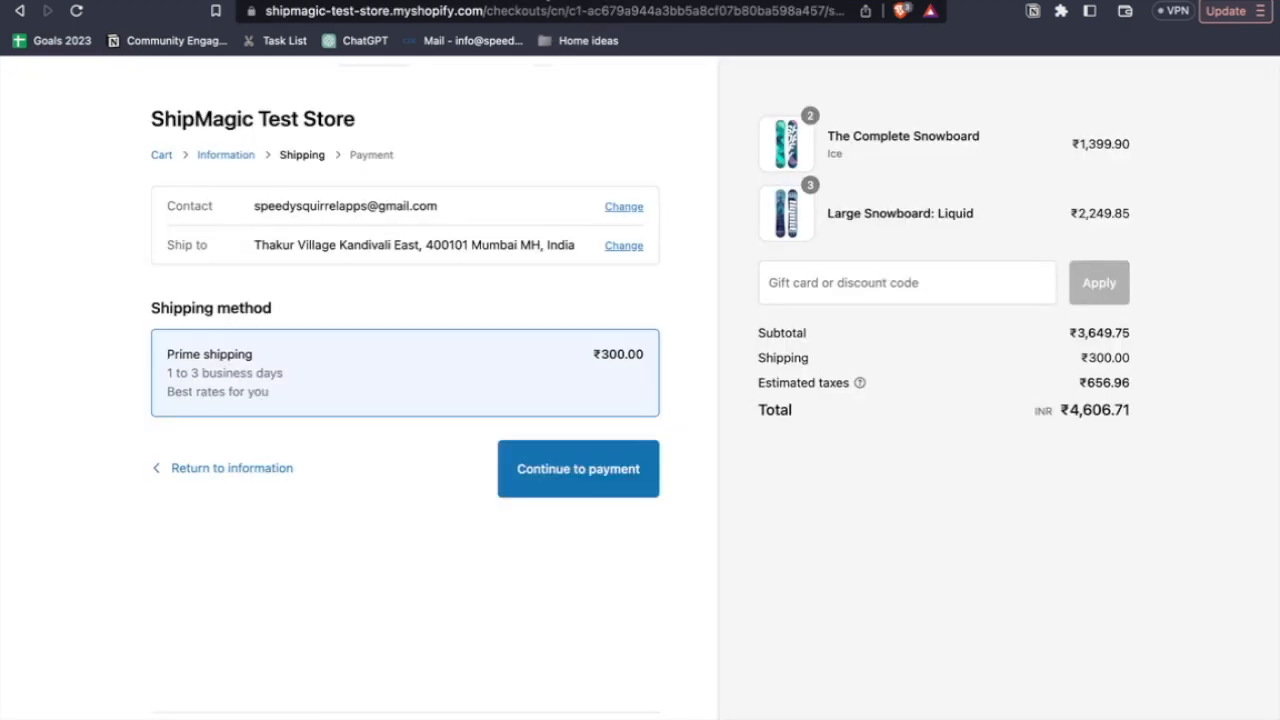
- Append 1 to the last name in the checkout information and continue to shipping to recheck the Prime shipping rate
{"action": "left_click", "coordinate": [248, 468]}
{"action": "left_click", "coordinate": [489, 443]}
{"action": "type", "text": "1"}
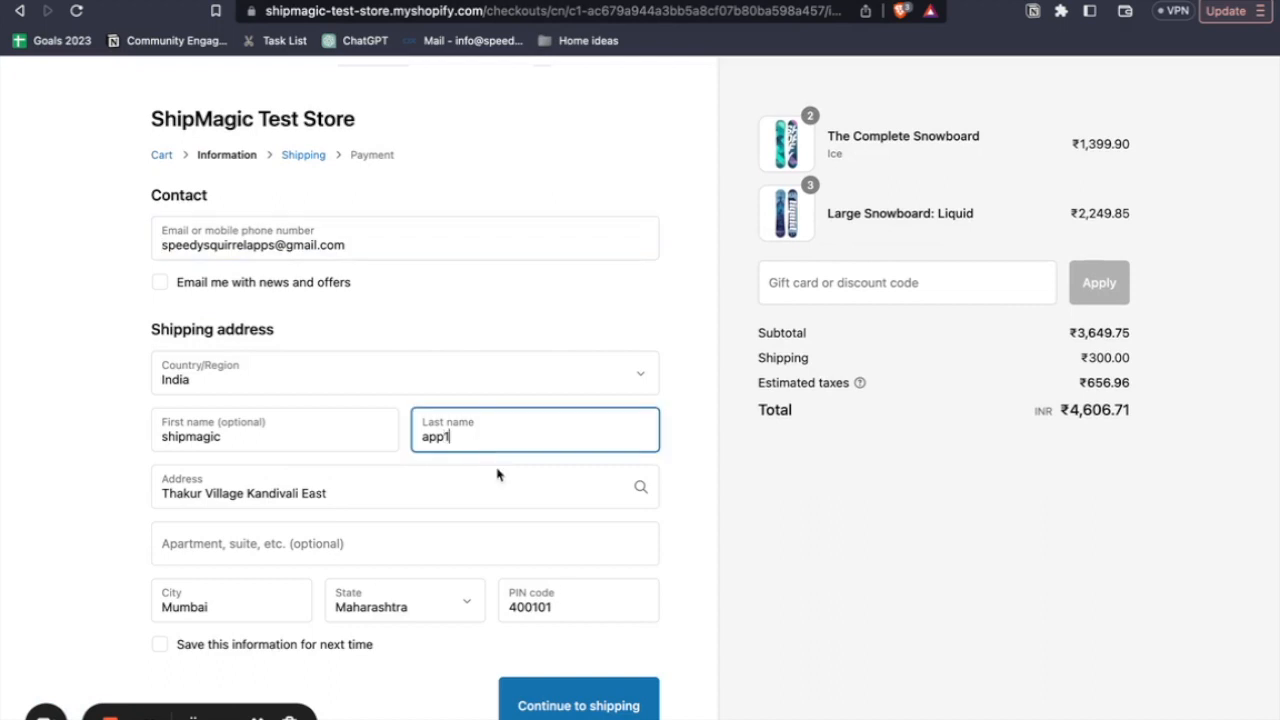
{"action": "left_click", "coordinate": [572, 702]}
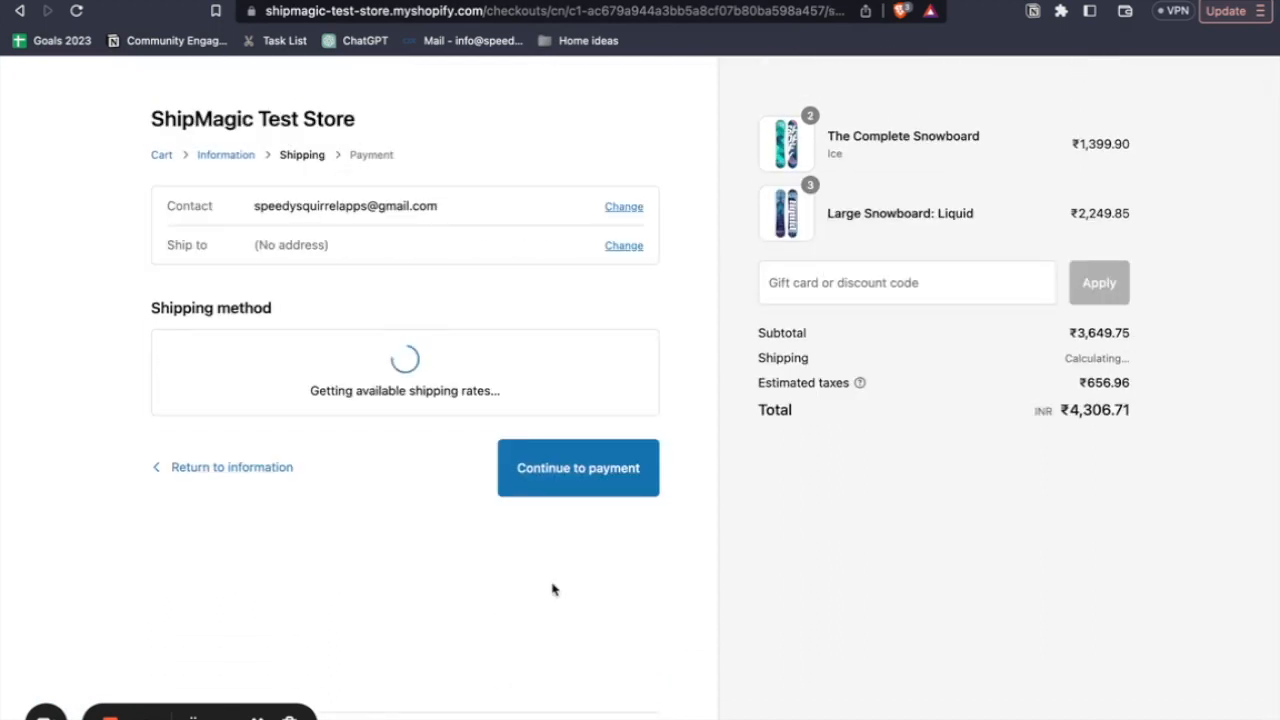
{"action": "double_click", "coordinate": [617, 353]}
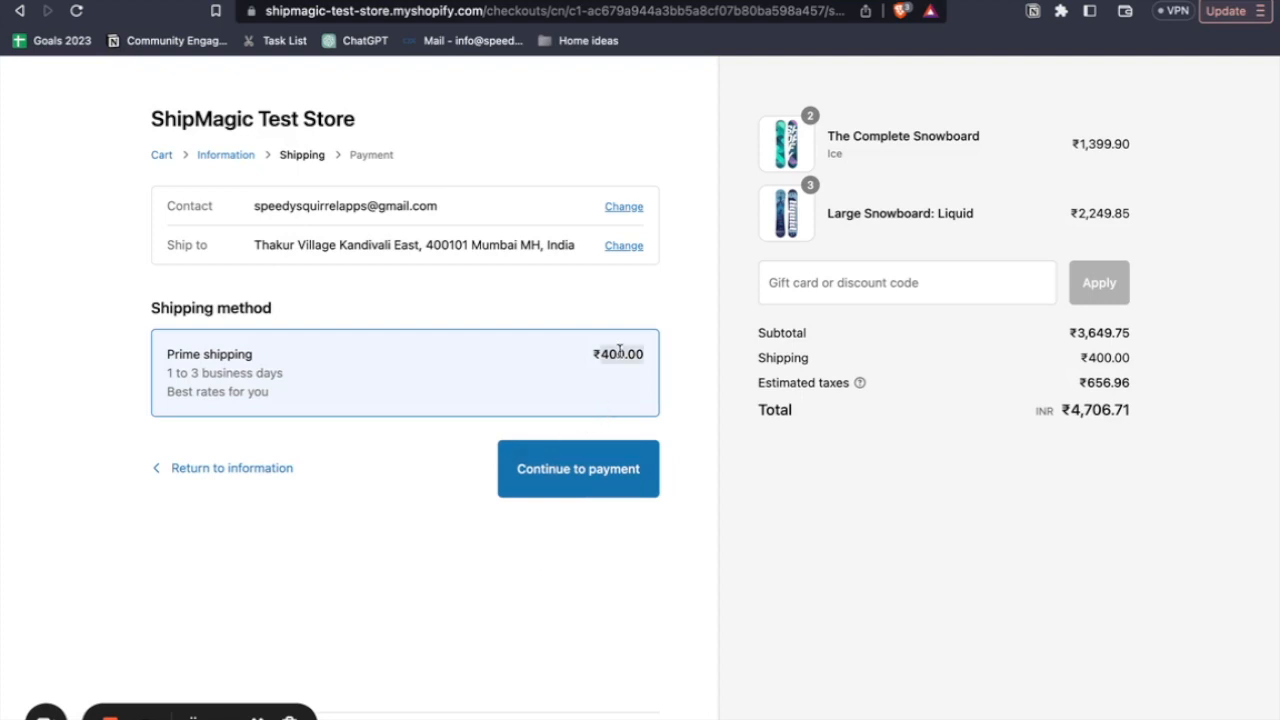
{"action": "left_click", "coordinate": [681, 417]}
- Reopen the ShipMagic settings, enable rates at checkout for all customers, and save
{"action": "left_click", "coordinate": [320, 1]}
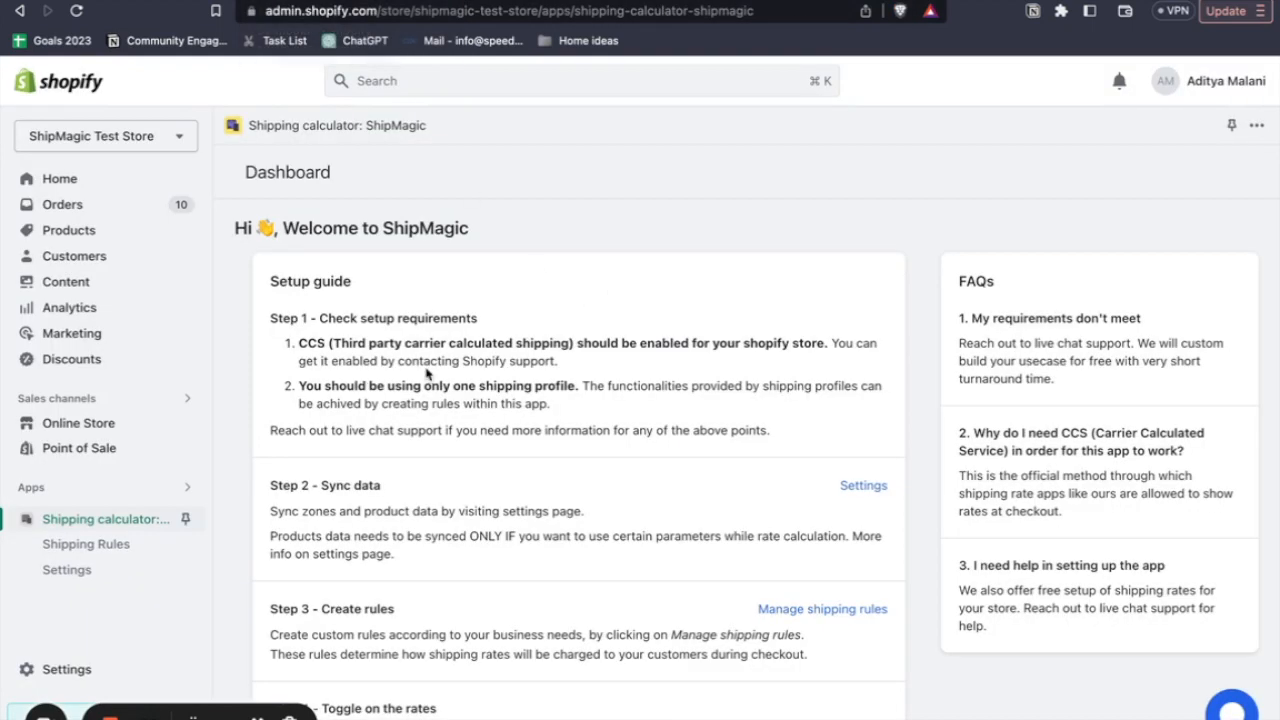
{"action": "left_click", "coordinate": [70, 578]}
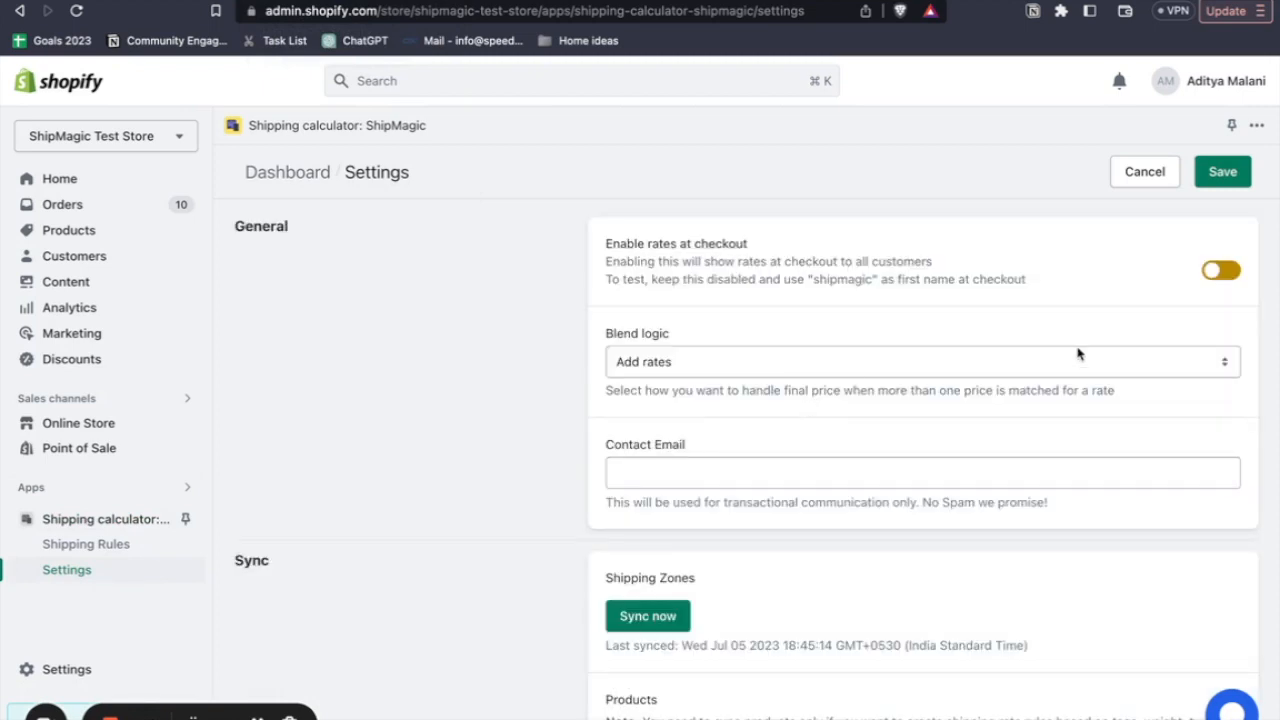
{"action": "left_click", "coordinate": [1218, 276]}
{"action": "left_click", "coordinate": [1220, 180]}
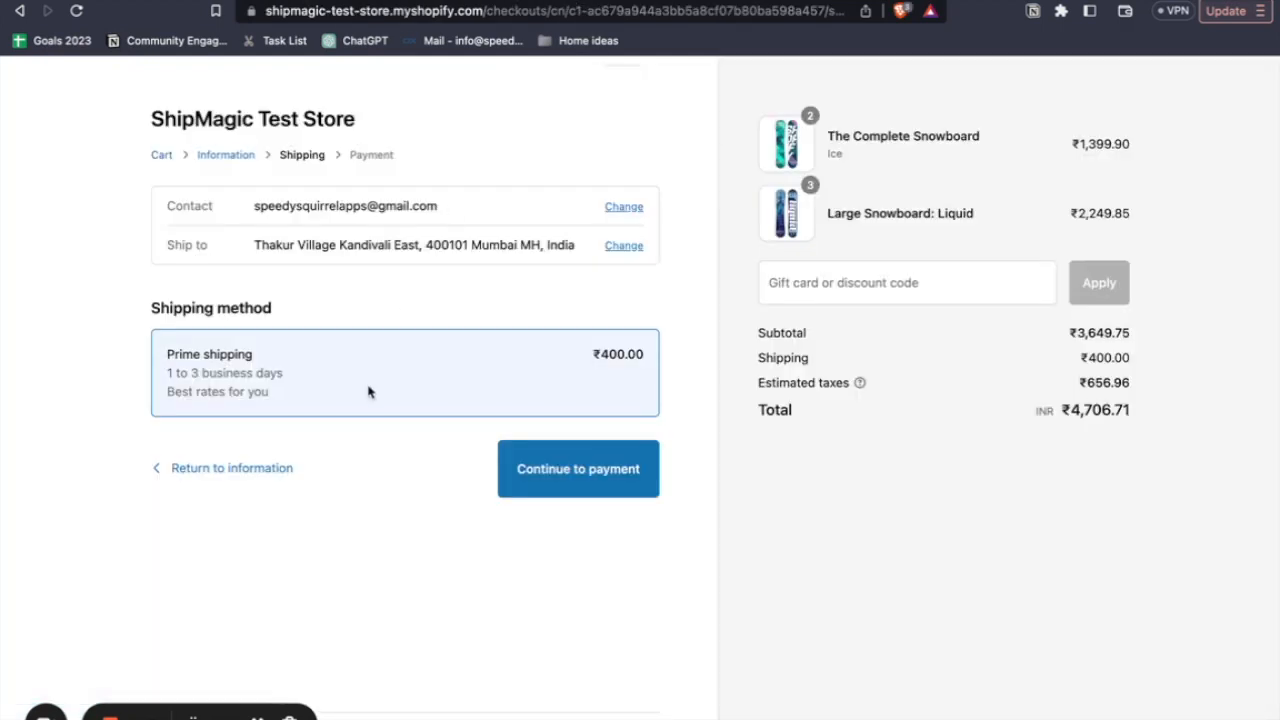
- Return to the checkout information and replace the test first name with a regular customer's capitalized first name
{"action": "left_click", "coordinate": [248, 467]}
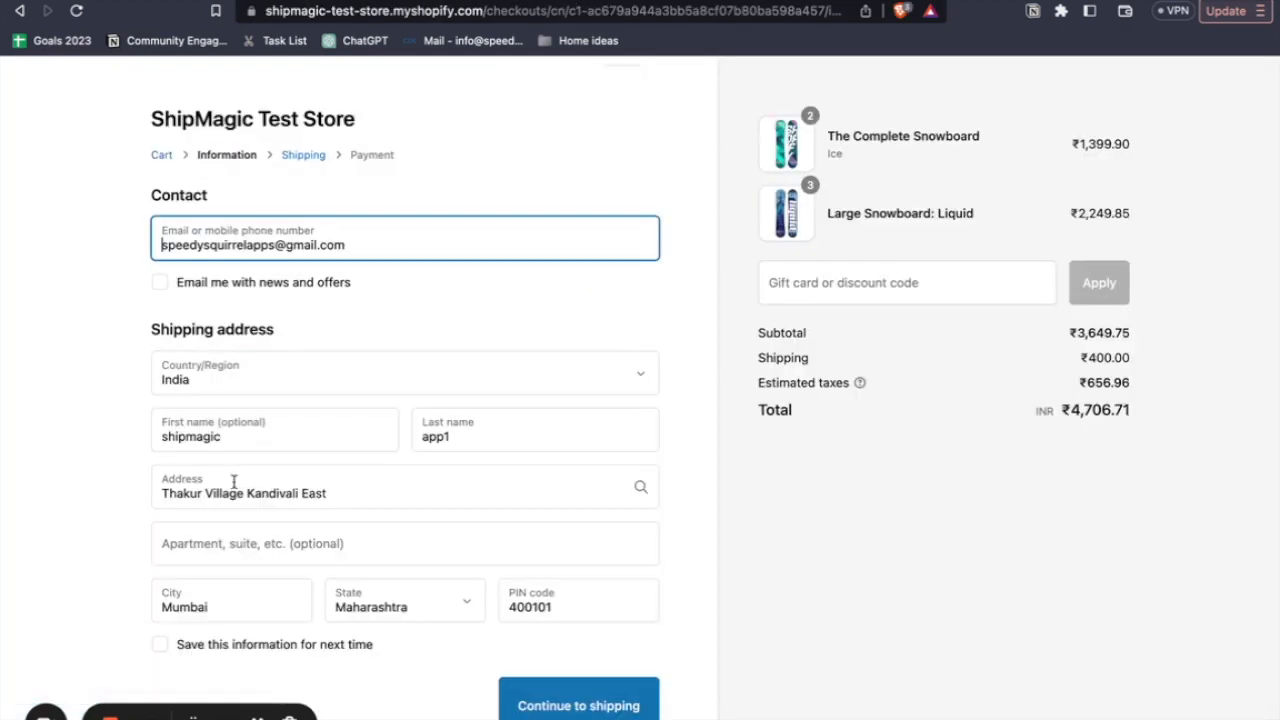
{"action": "left_click", "coordinate": [208, 448]}
{"action": "type", "text": "adit"}
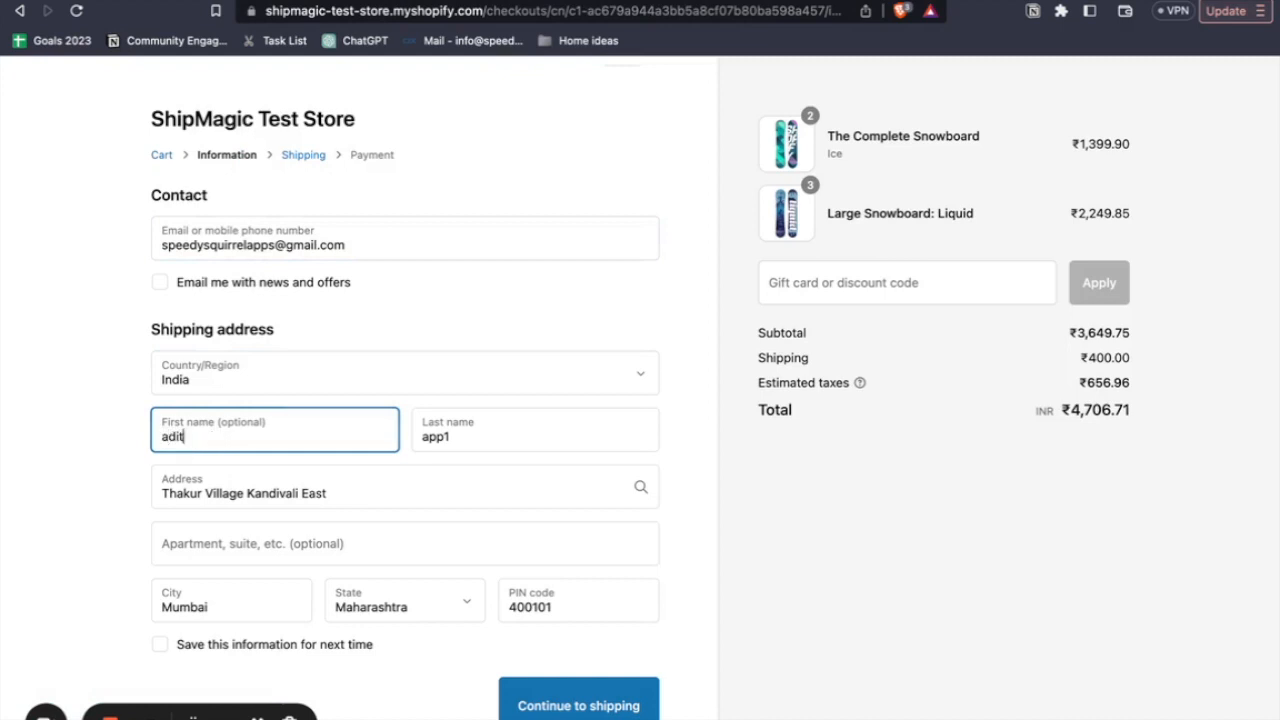
{"action": "type", "text": "ya"}
{"action": "left_click", "coordinate": [168, 442]}
{"action": "key", "text": "BackSpace"}
{"action": "type", "text": "A"}
{"action": "left_click", "coordinate": [116, 460]}
- Continue the checkout to the shipping method and on to payment with Prime shipping
{"action": "scroll", "coordinate": [488, 650], "scroll_direction": "down", "scroll_amount": 1}
{"action": "left_click", "coordinate": [522, 643]}
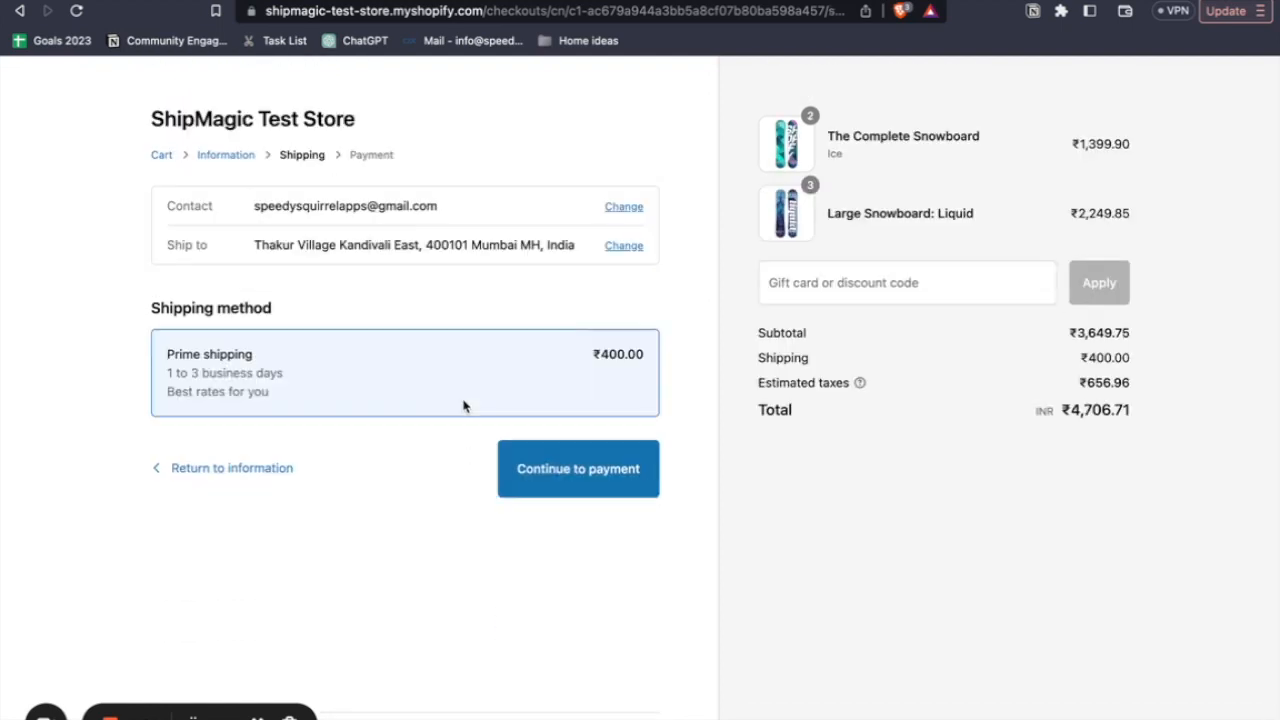
{"action": "left_click", "coordinate": [588, 450]}
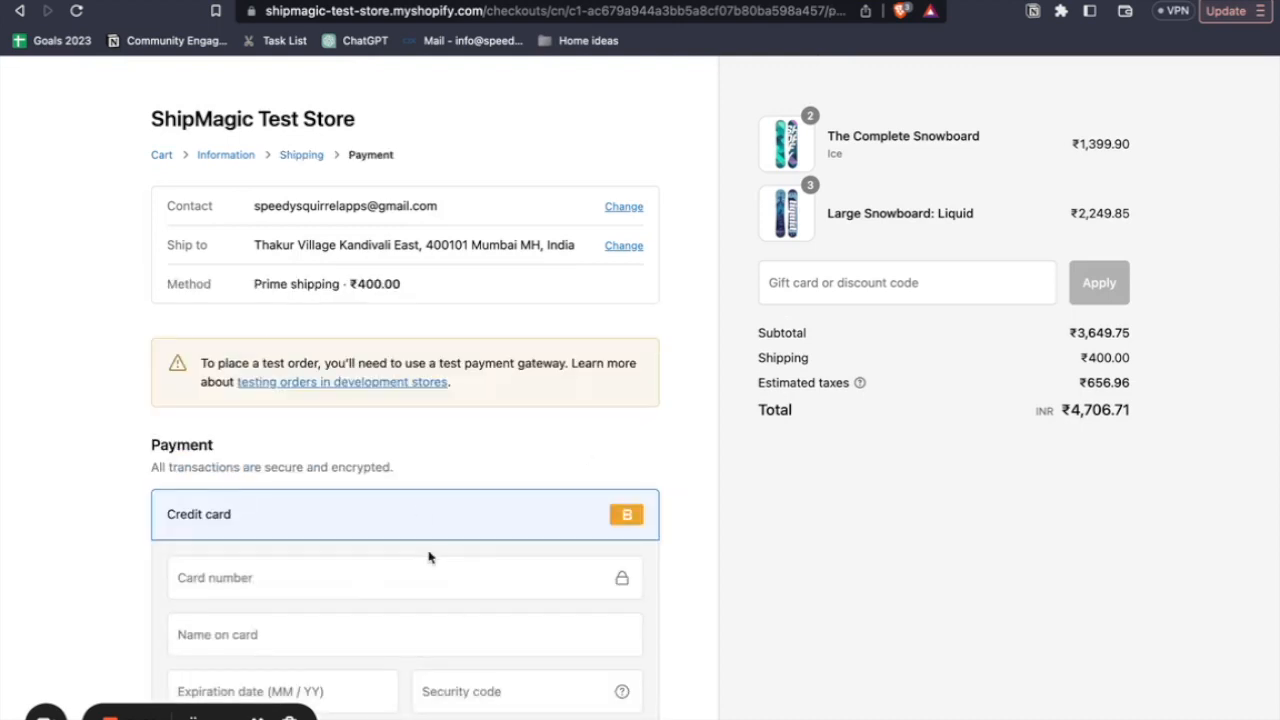